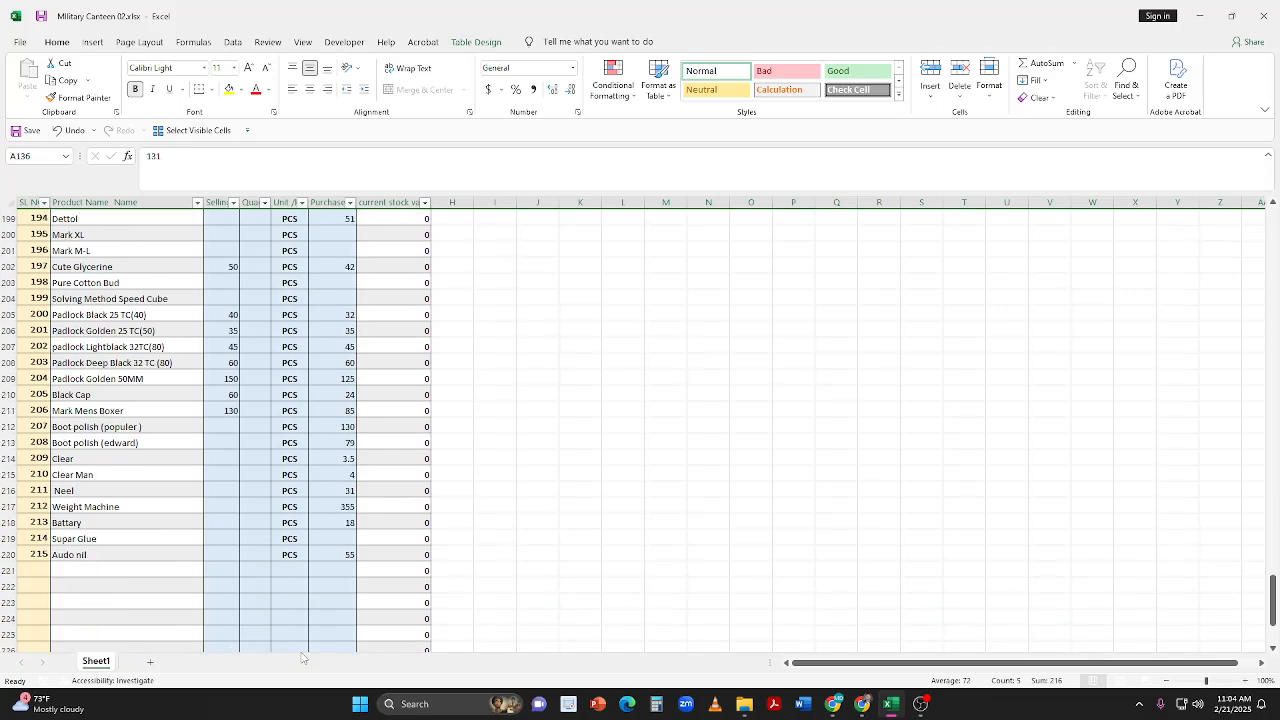
Step: Enter the formula =ROW() in cell A6, the first serial number of the SL NO column
scroll(301, 657, up, 20)
scroll(301, 657, up, 20)
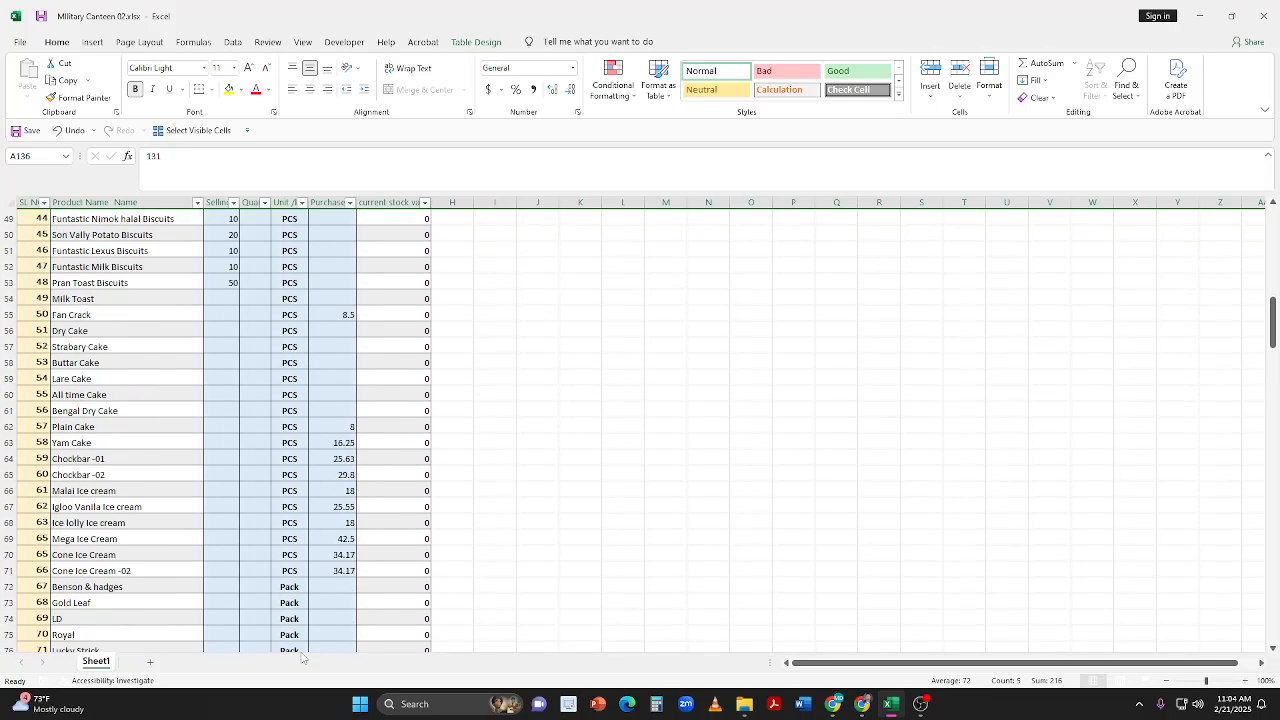
click(35, 346)
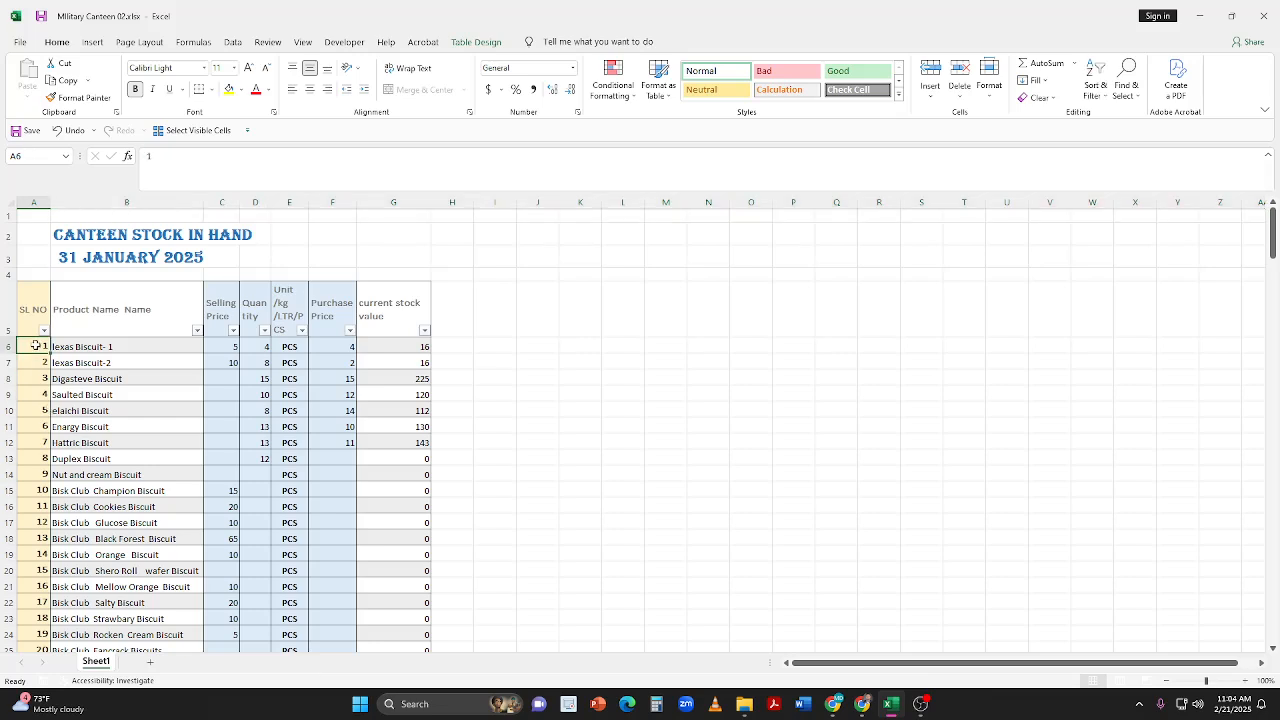
text(=)
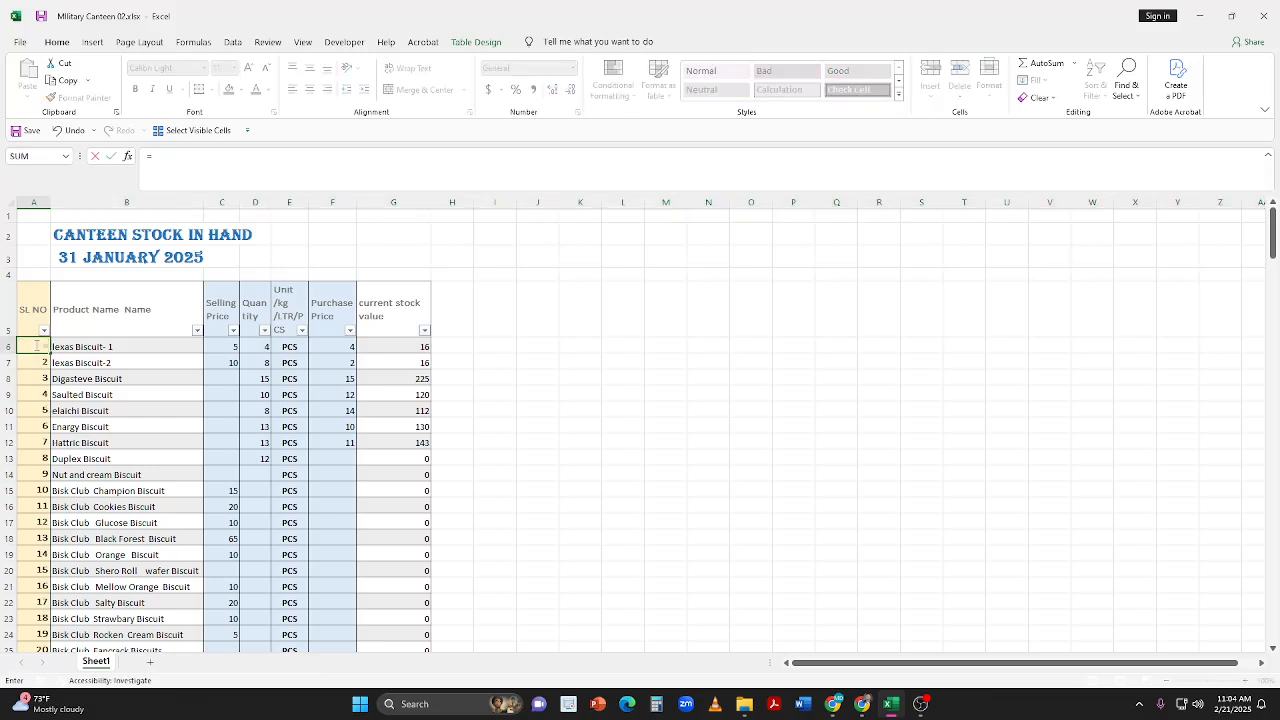
text(row)
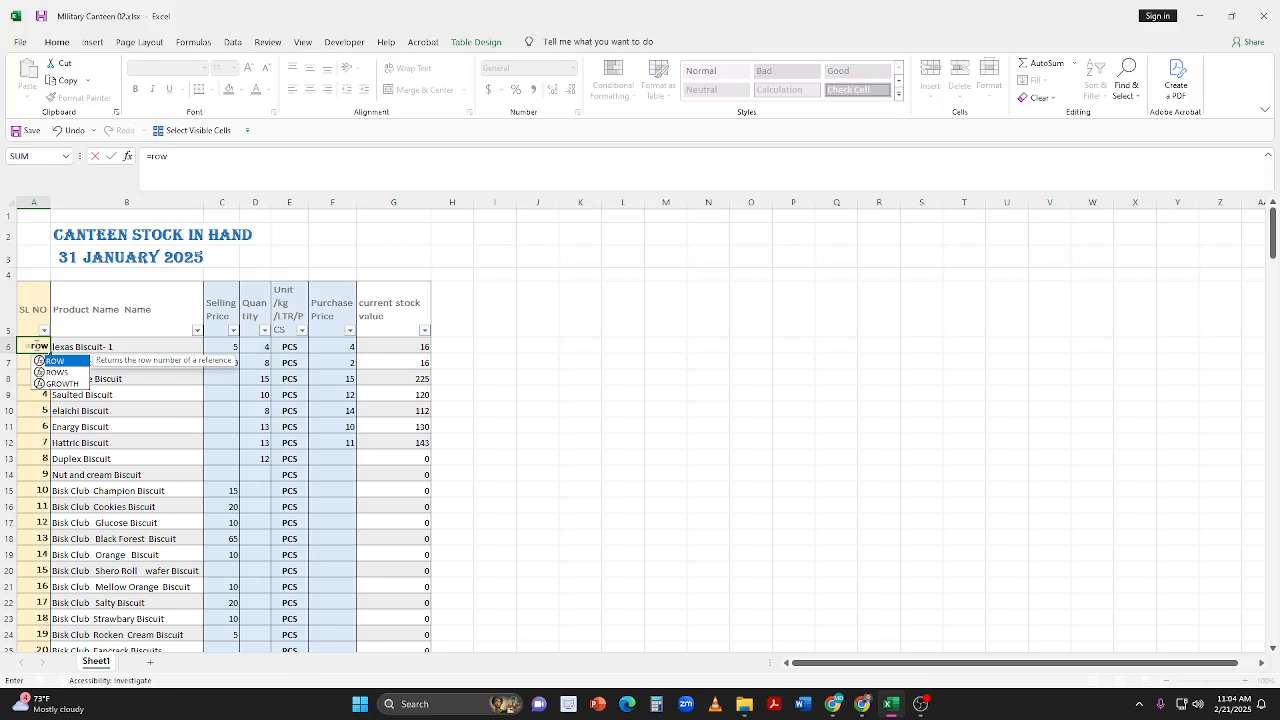
key(Tab)
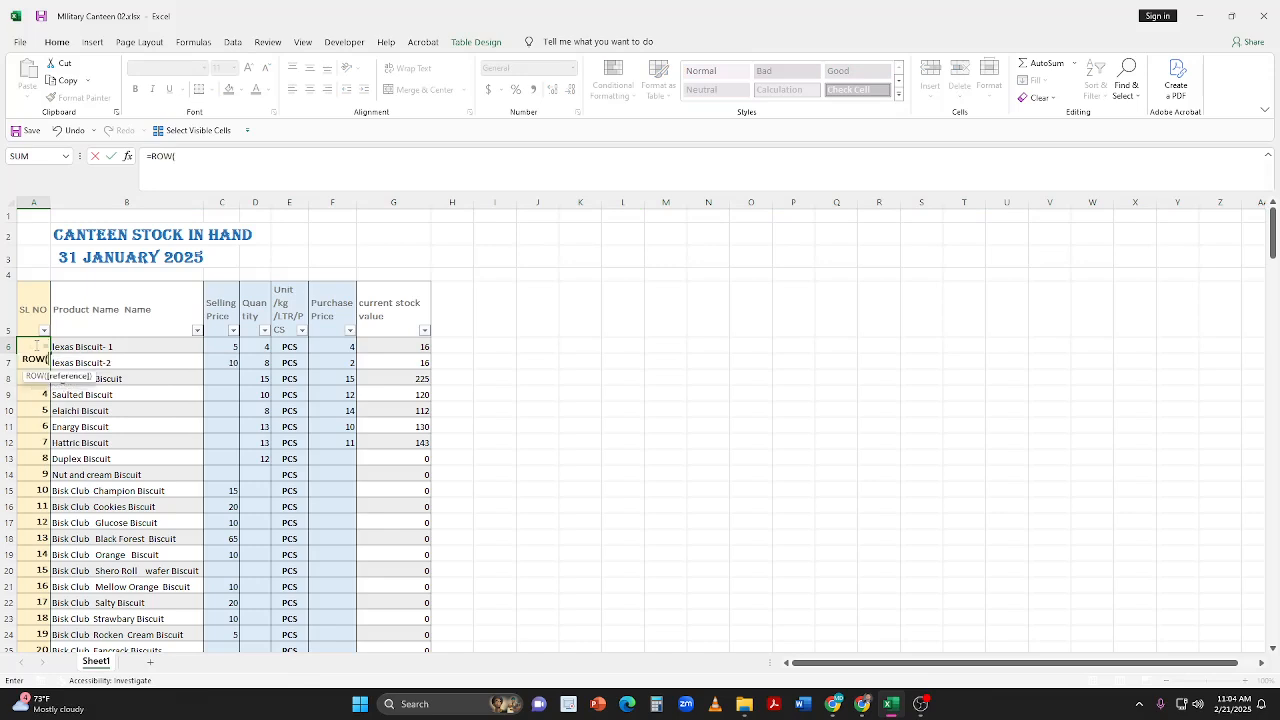
text())
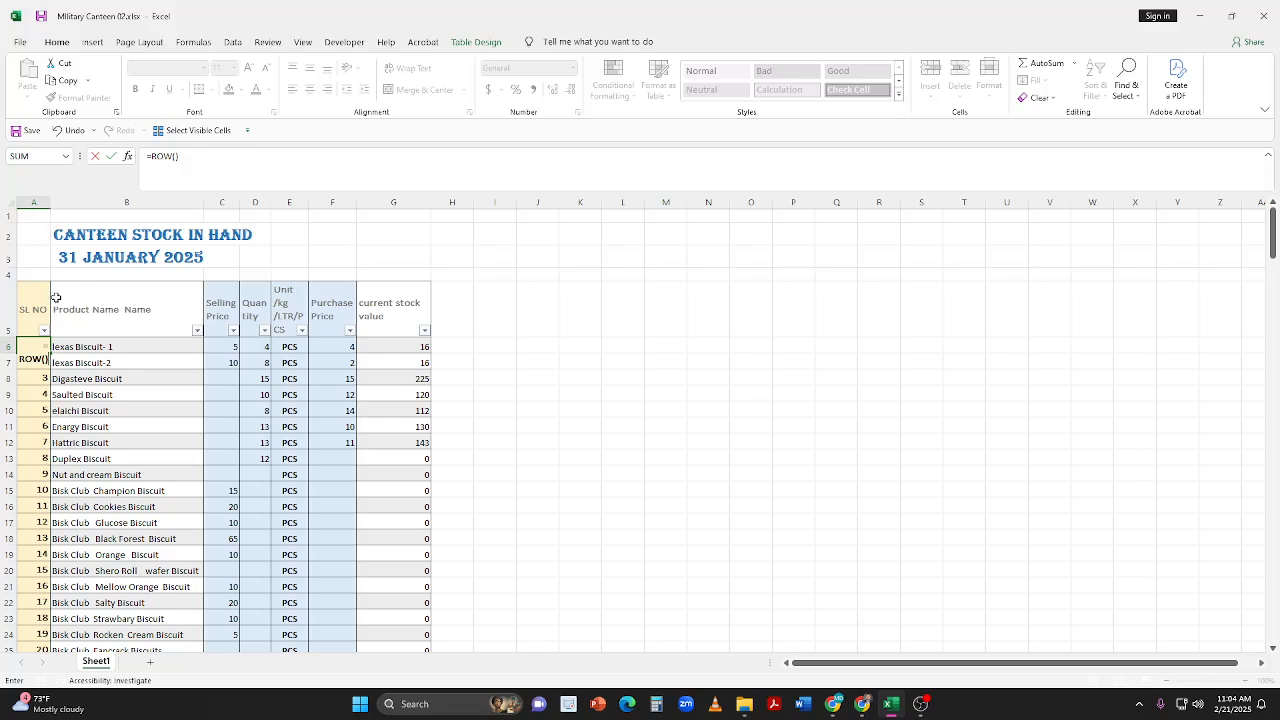
click(8, 346)
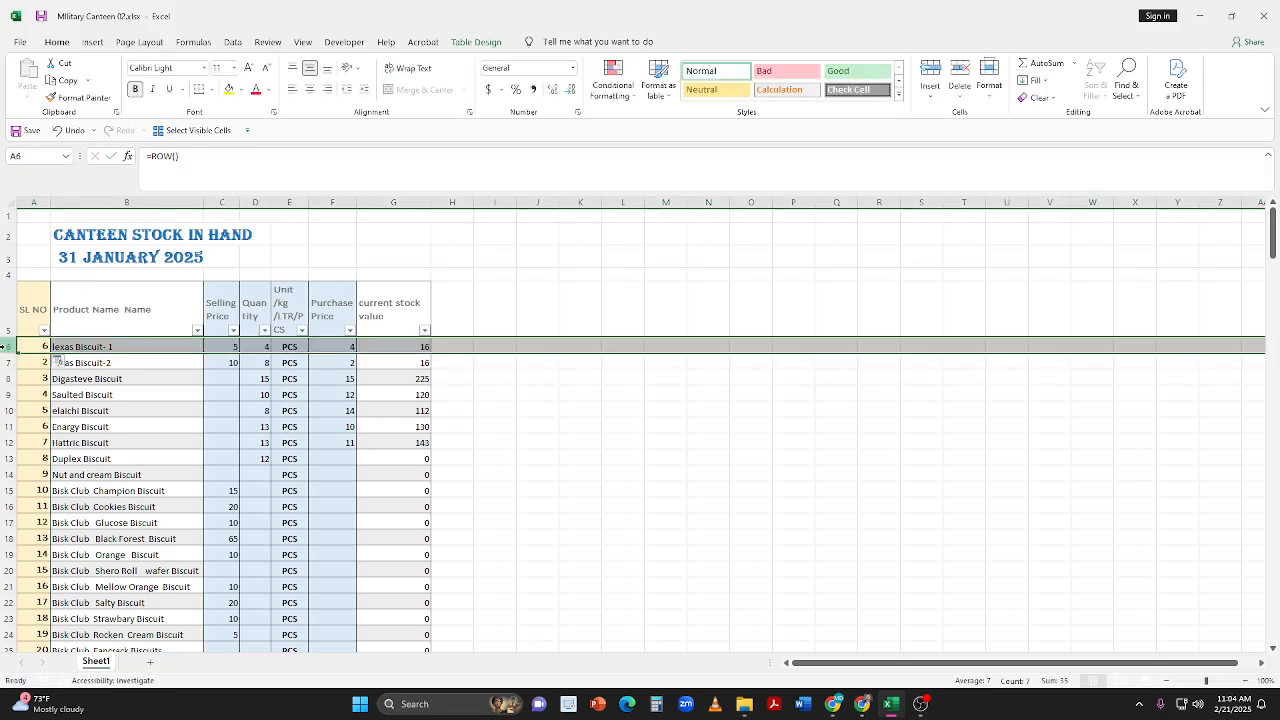
Step: Change the formula in A6 to =ROW()-5 and fill it down the SL NO column
click(31, 346)
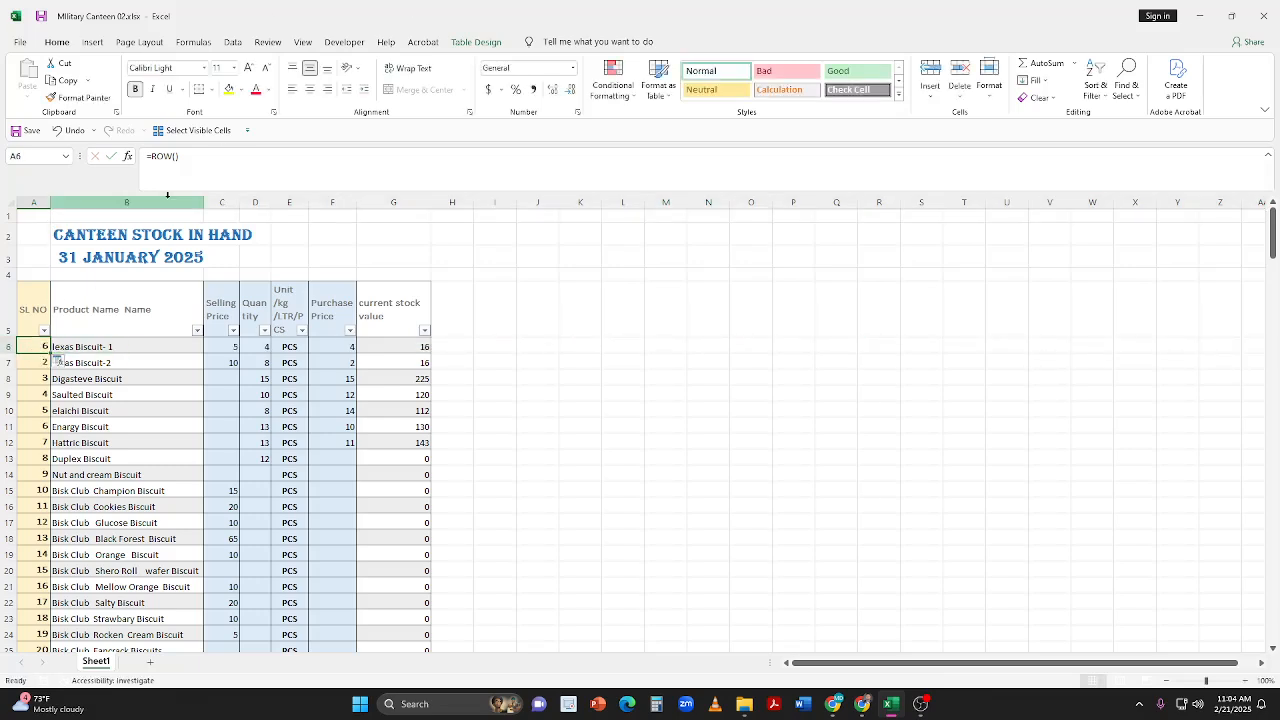
click(190, 157)
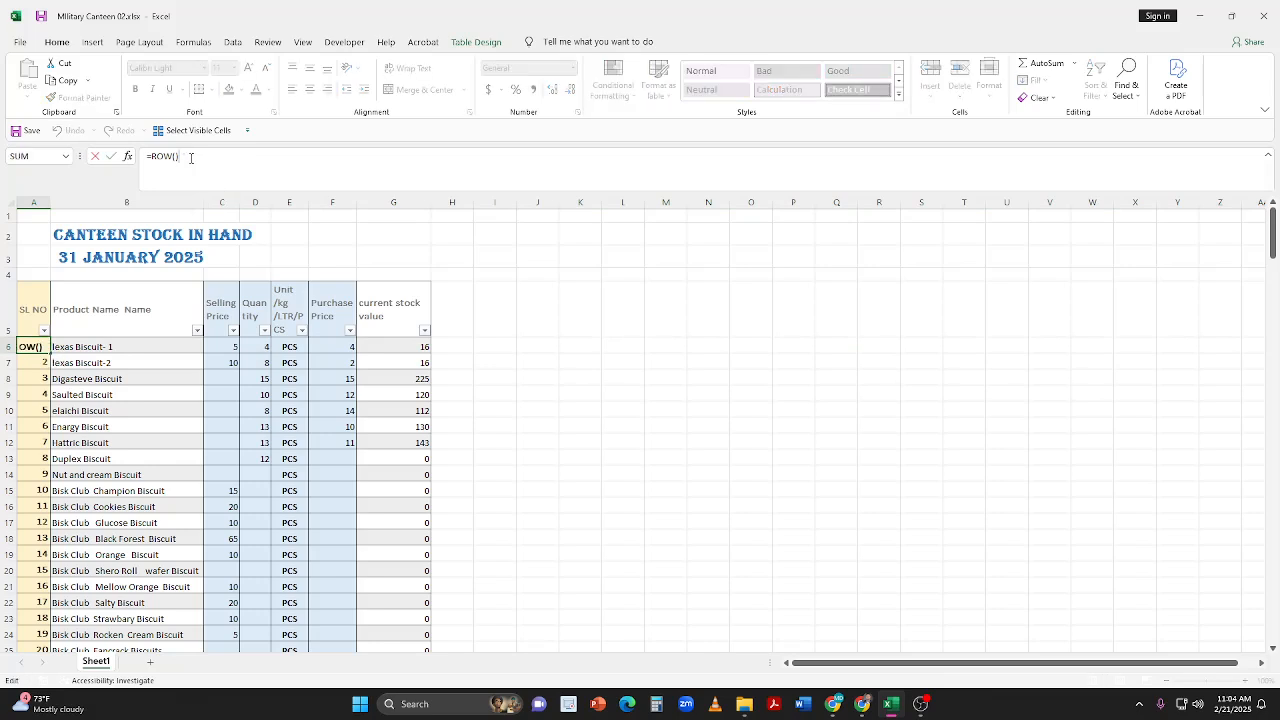
text(-)
text(1)
key(Return)
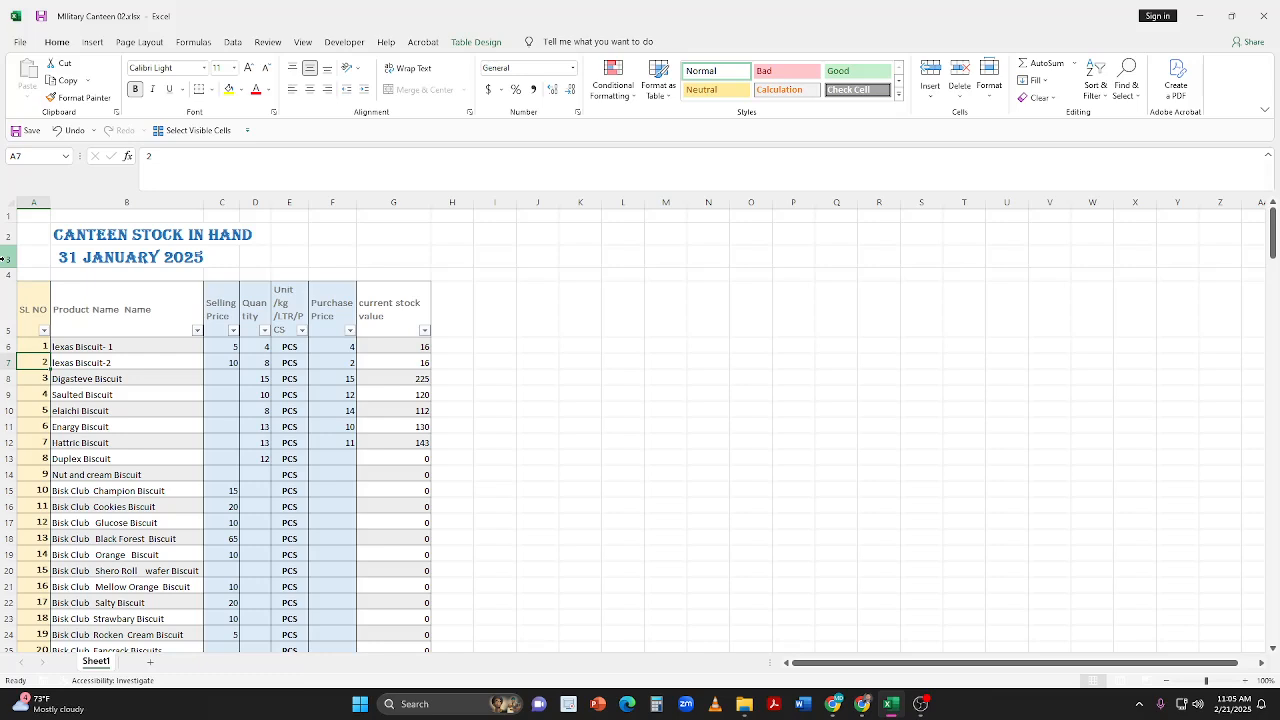
click(30, 348)
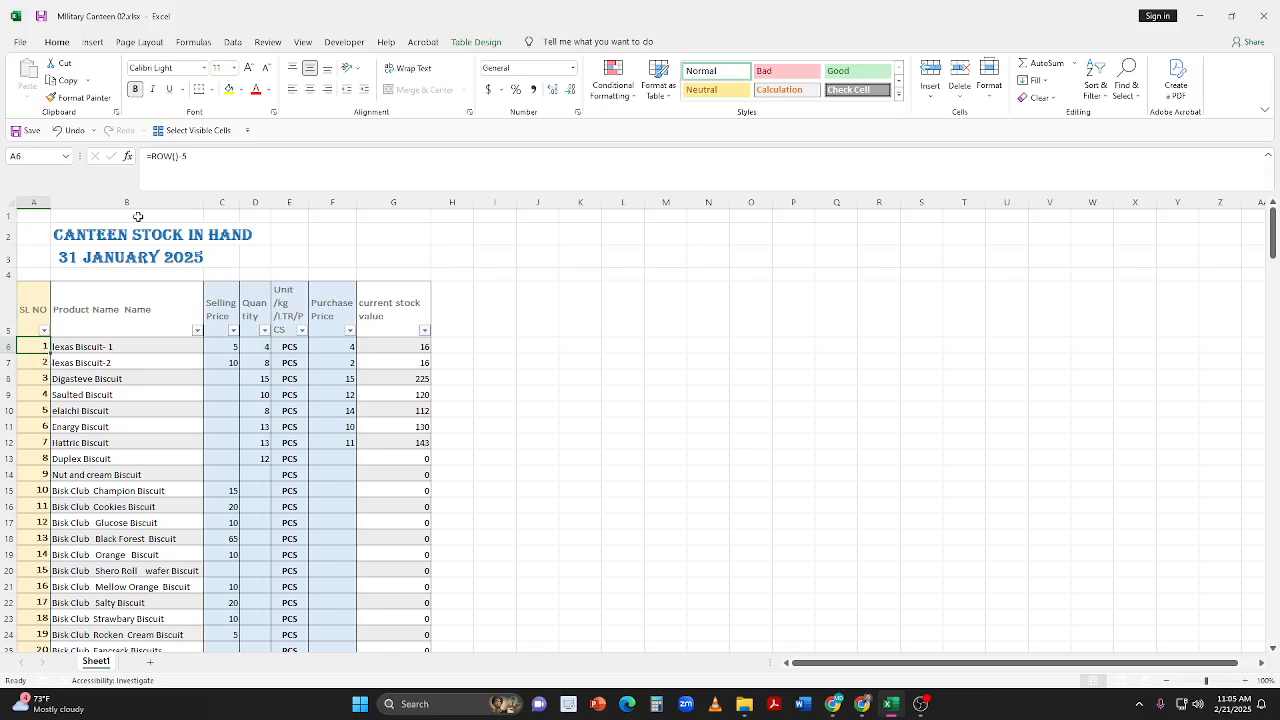
double_click(50, 351)
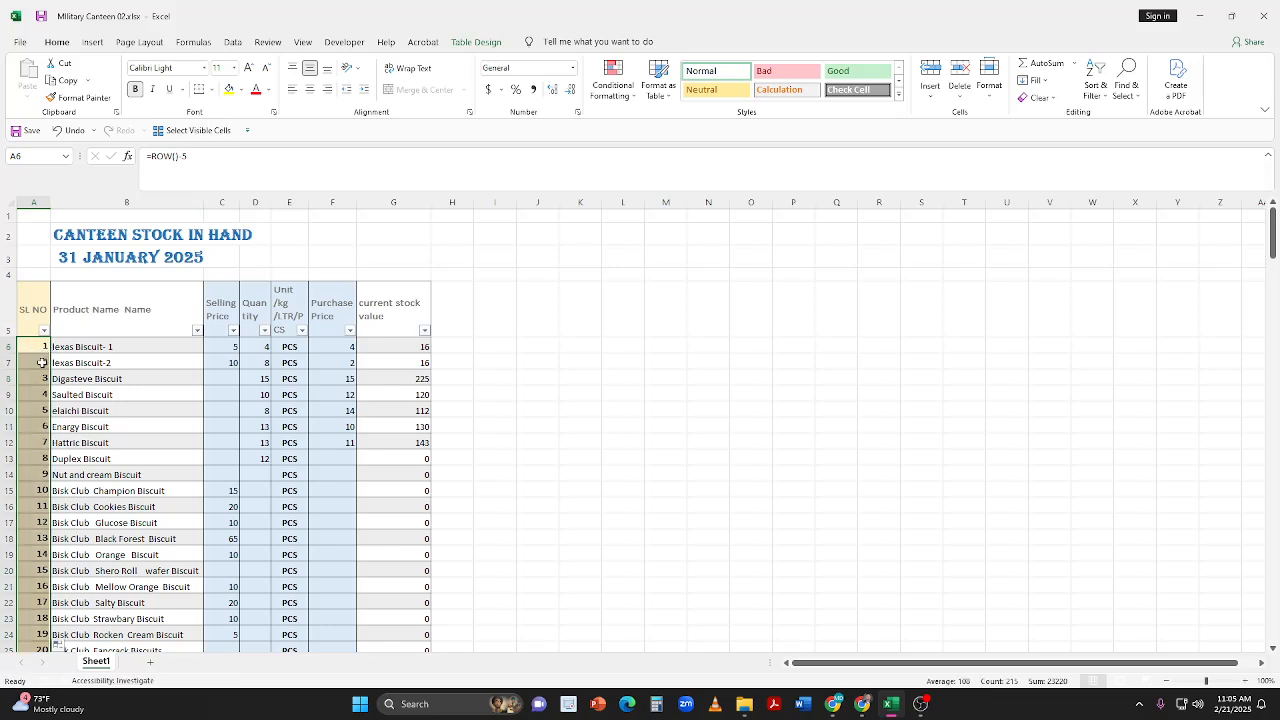
Step: Check the formulas in the serial number cells down the SL NO column from row 7 to row 28
click(33, 367)
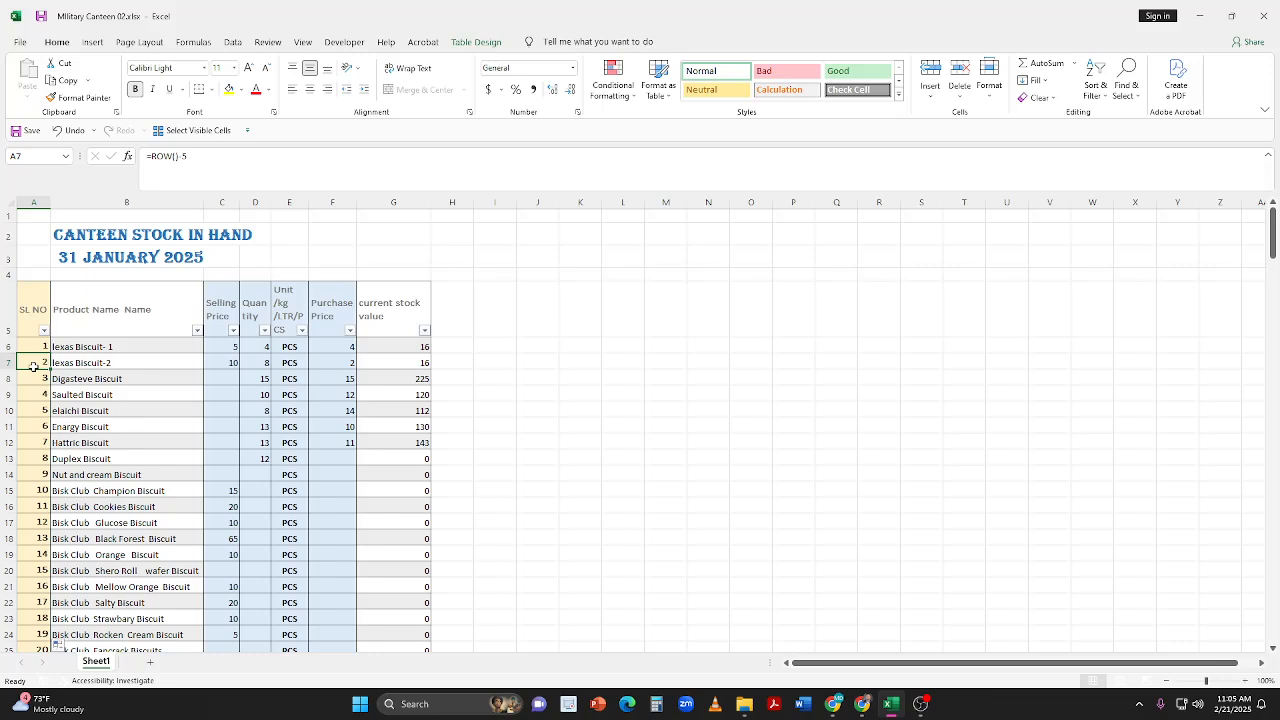
key(Down)
key(Down)
key(Down)
key(Down)
key(Down)
key(Down)
key(Down)
key(Down)
key(Down)
key(Down)
key(Down)
key(Down)
key(Down)
key(Down)
key(Down)
key(Down)
key(Down)
key(Down)
key(Down)
key(Down)
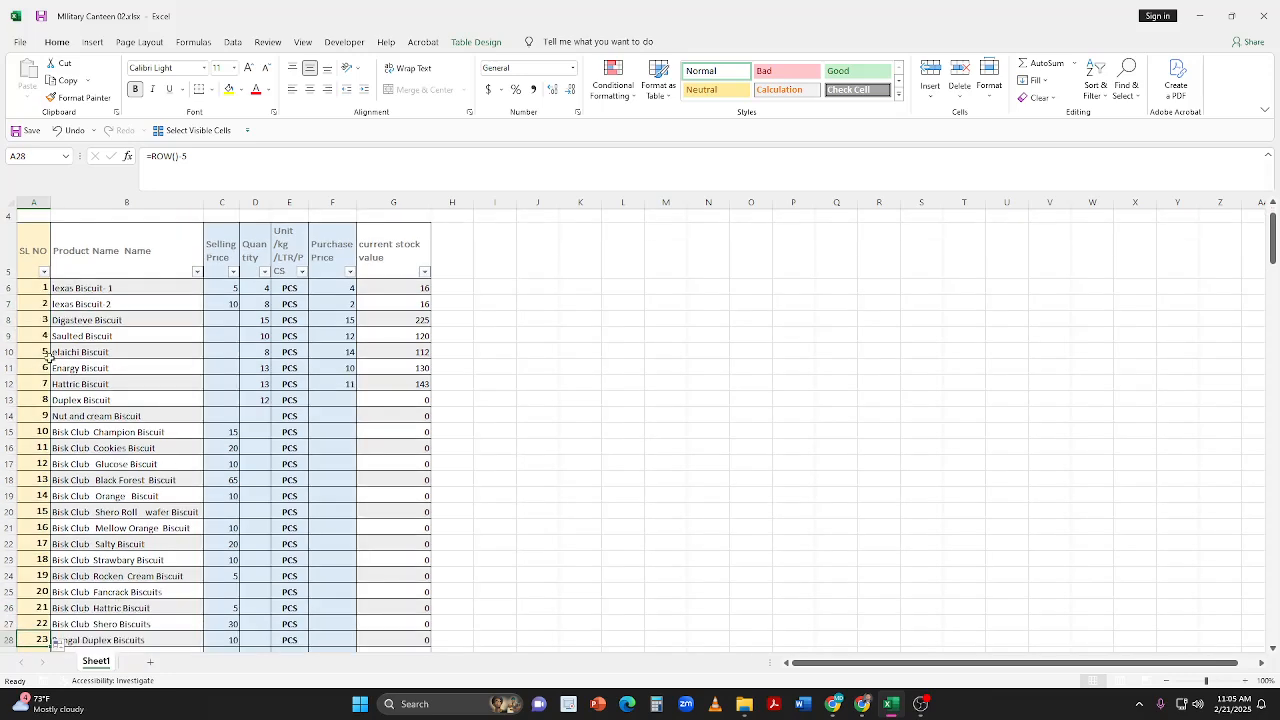
click(45, 383)
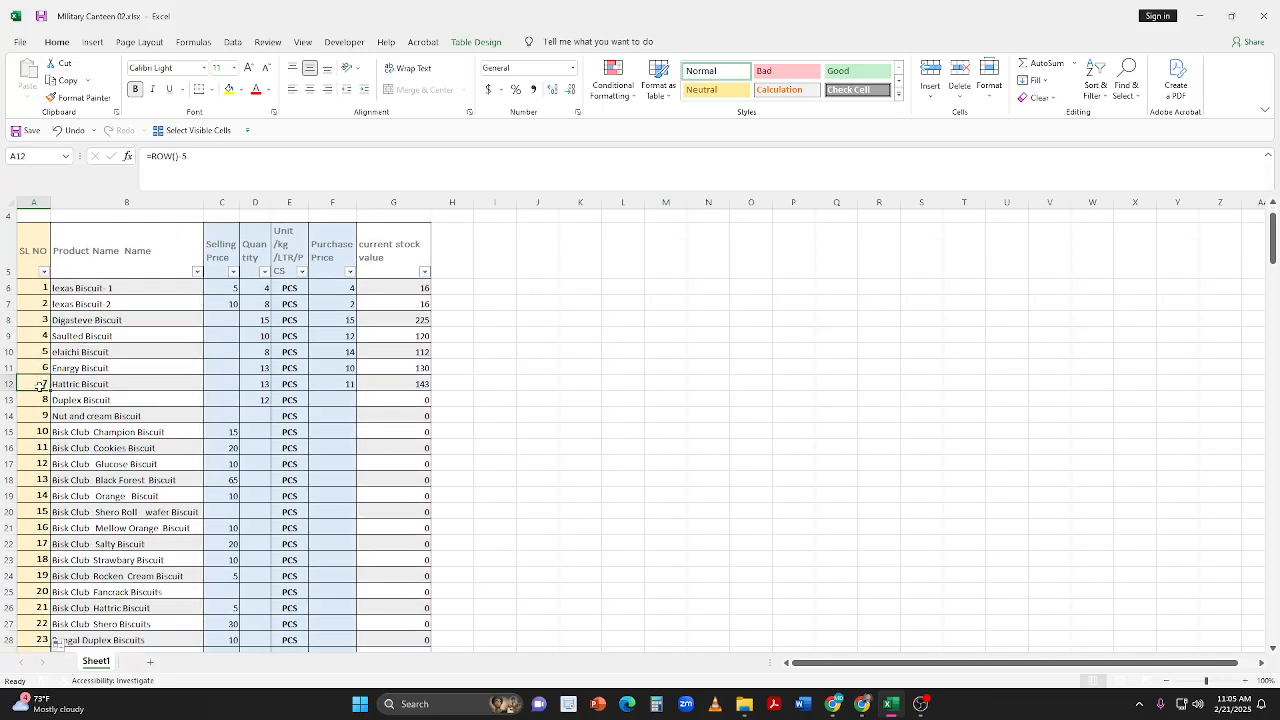
Step: Delete row 8 with Digasteve Biscuit to test the automatic serial numbering, and undo the deletion
right_click(5, 320)
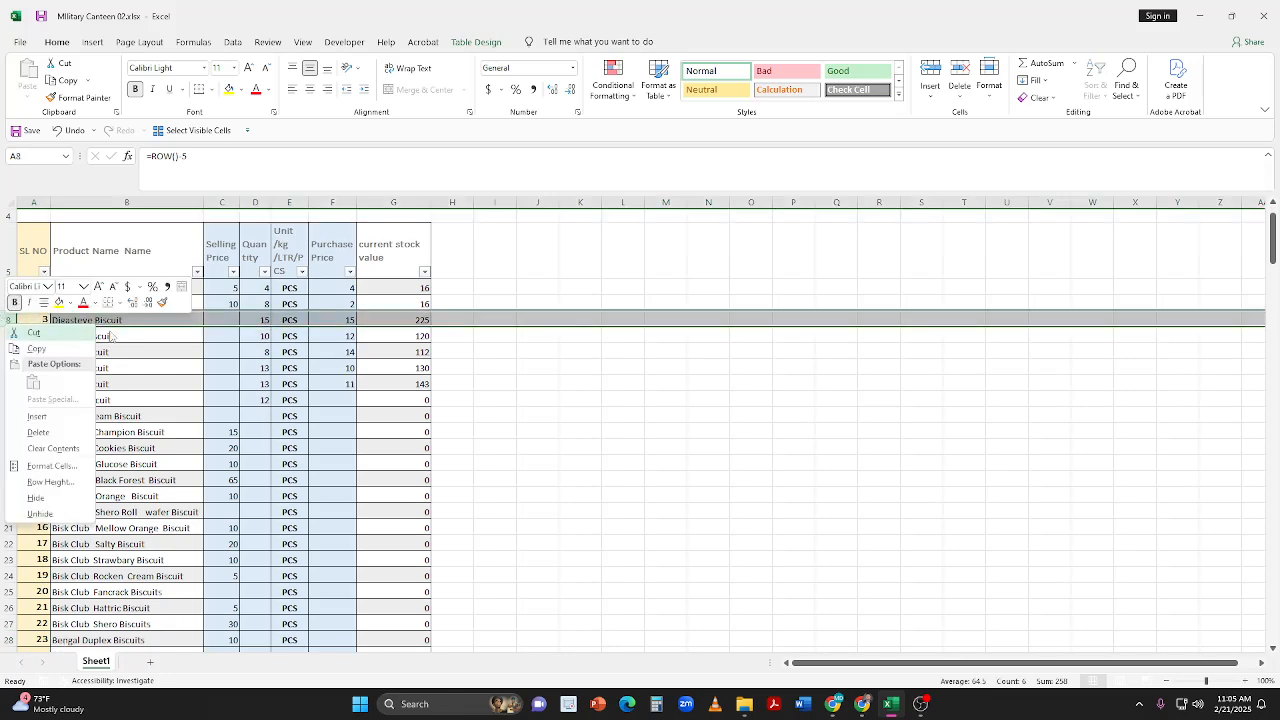
key(Escape)
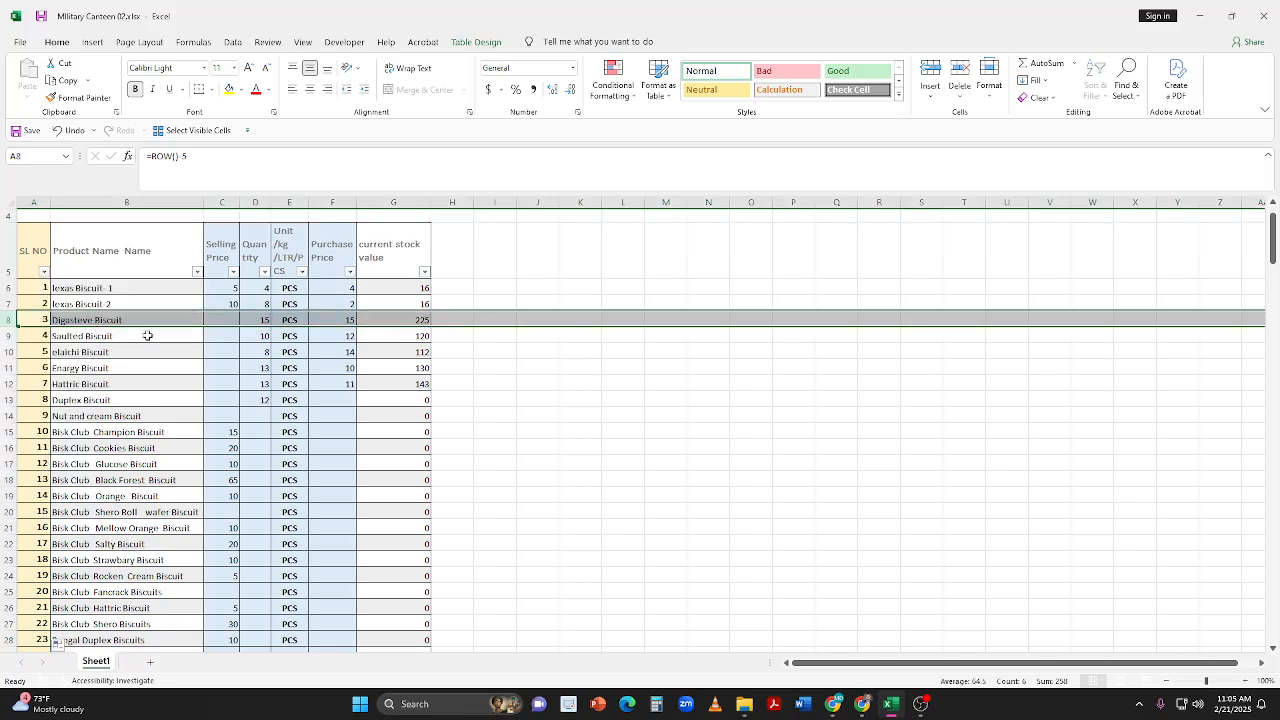
right_click(5, 320)
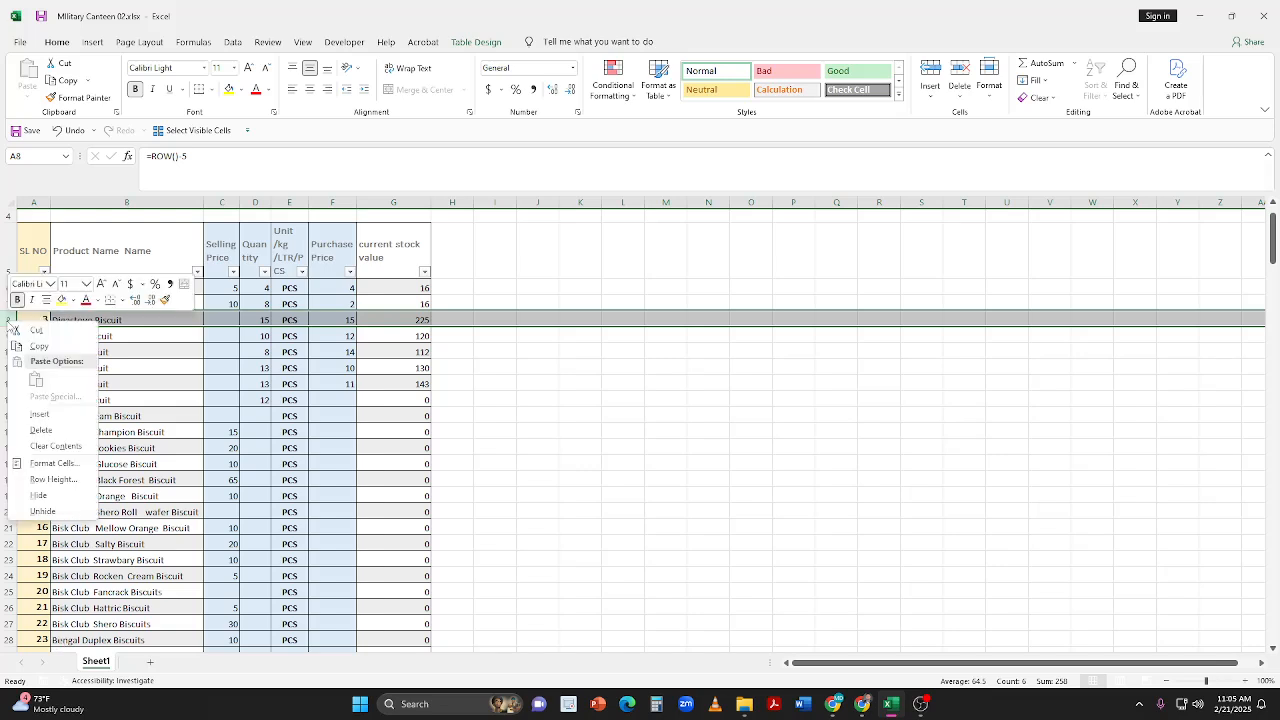
click(41, 431)
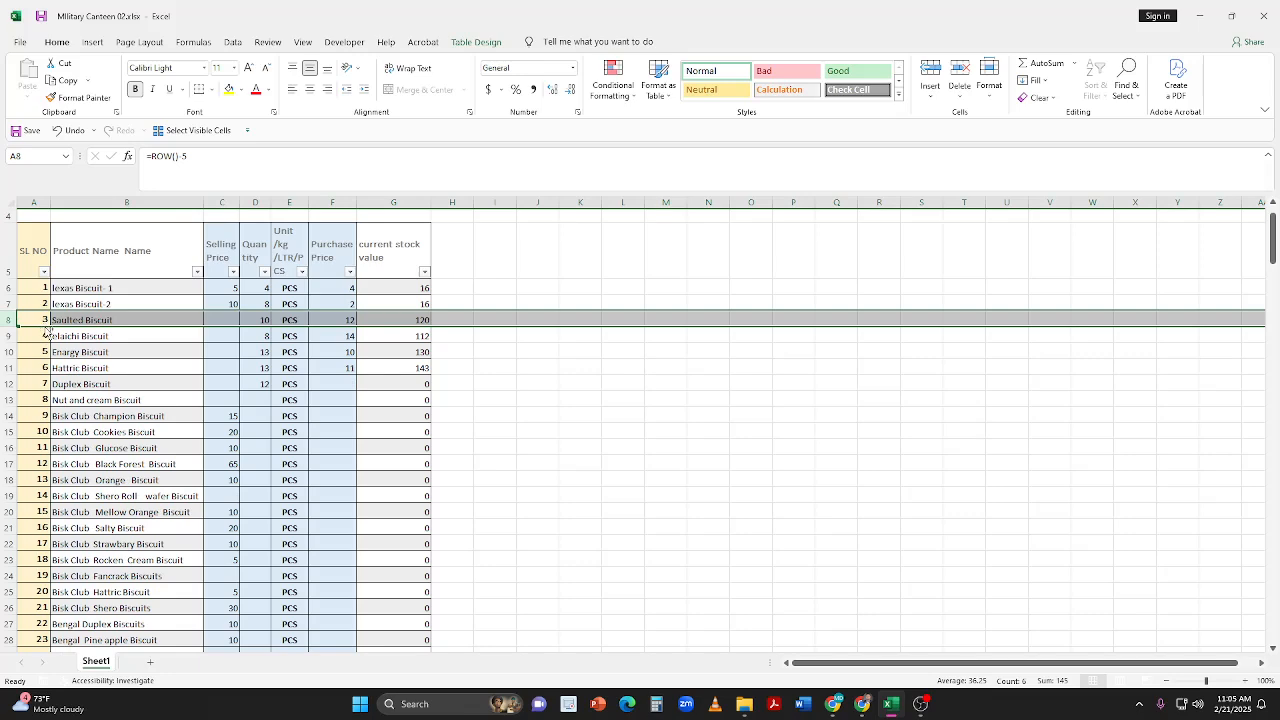
key(ctrl+z)
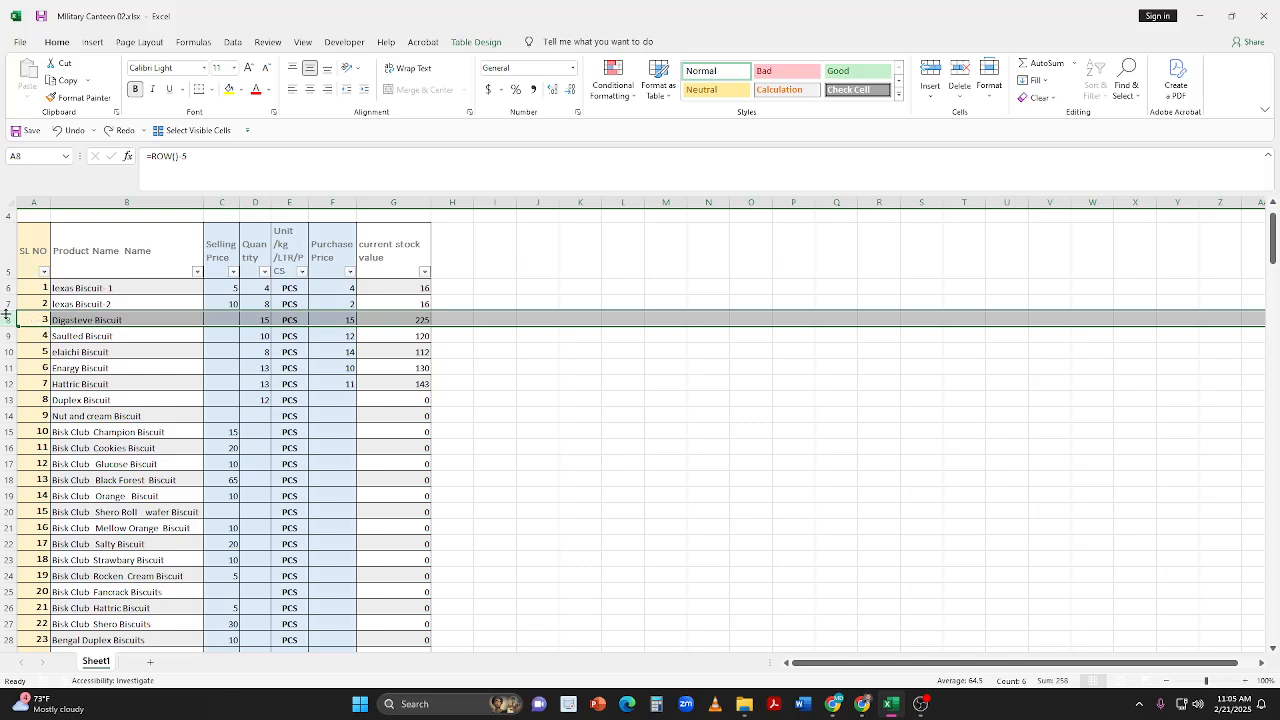
Step: Insert a blank row above the Digasteve Biscuit row and check the serial number cells around it
right_click(8, 316)
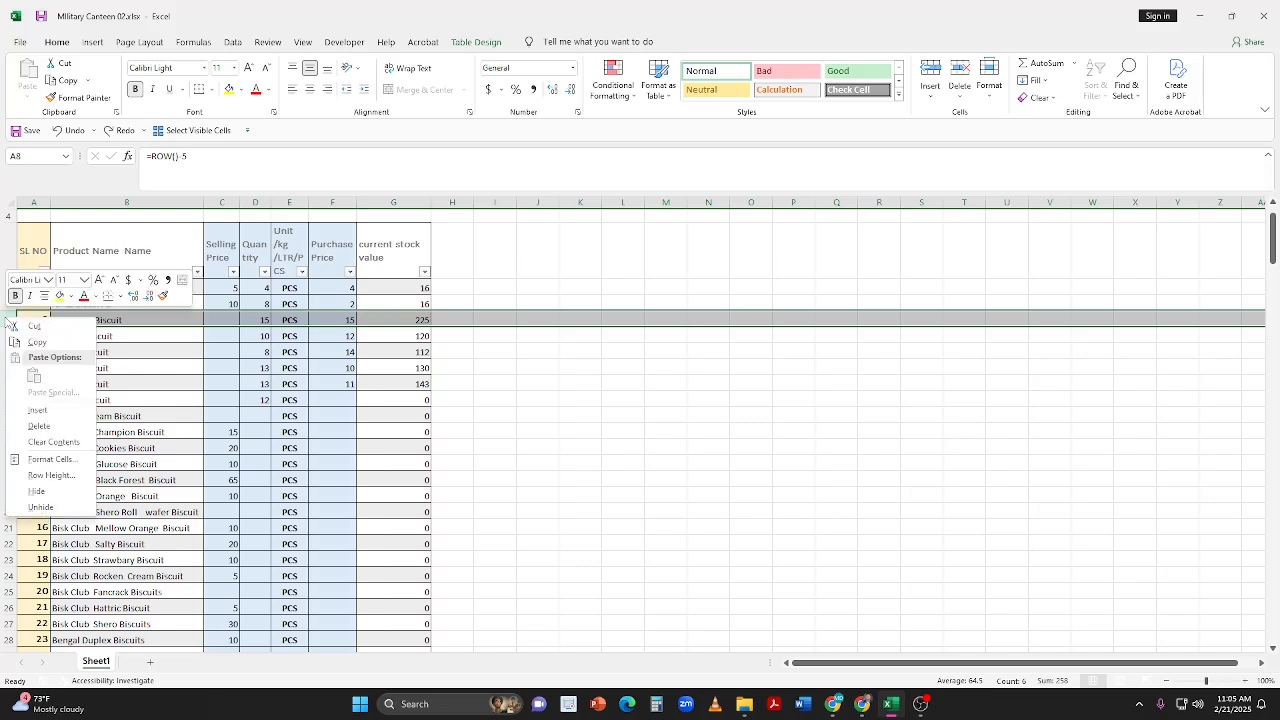
click(37, 410)
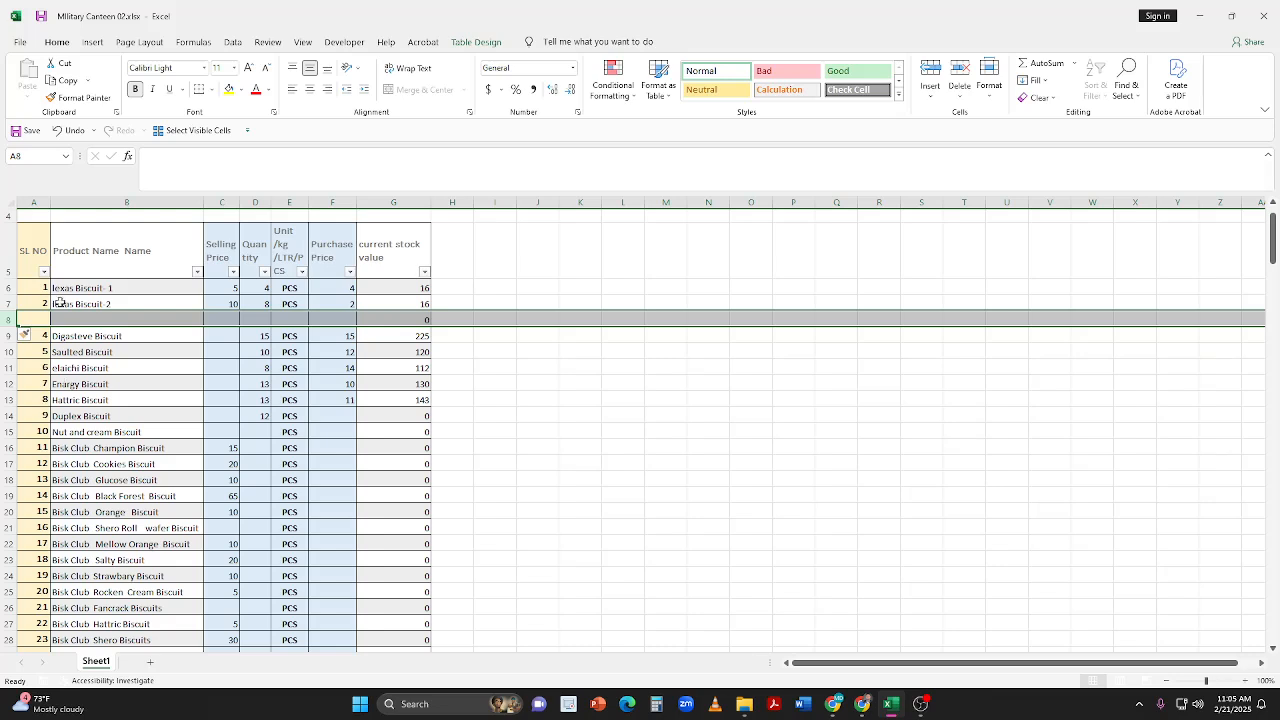
click(46, 336)
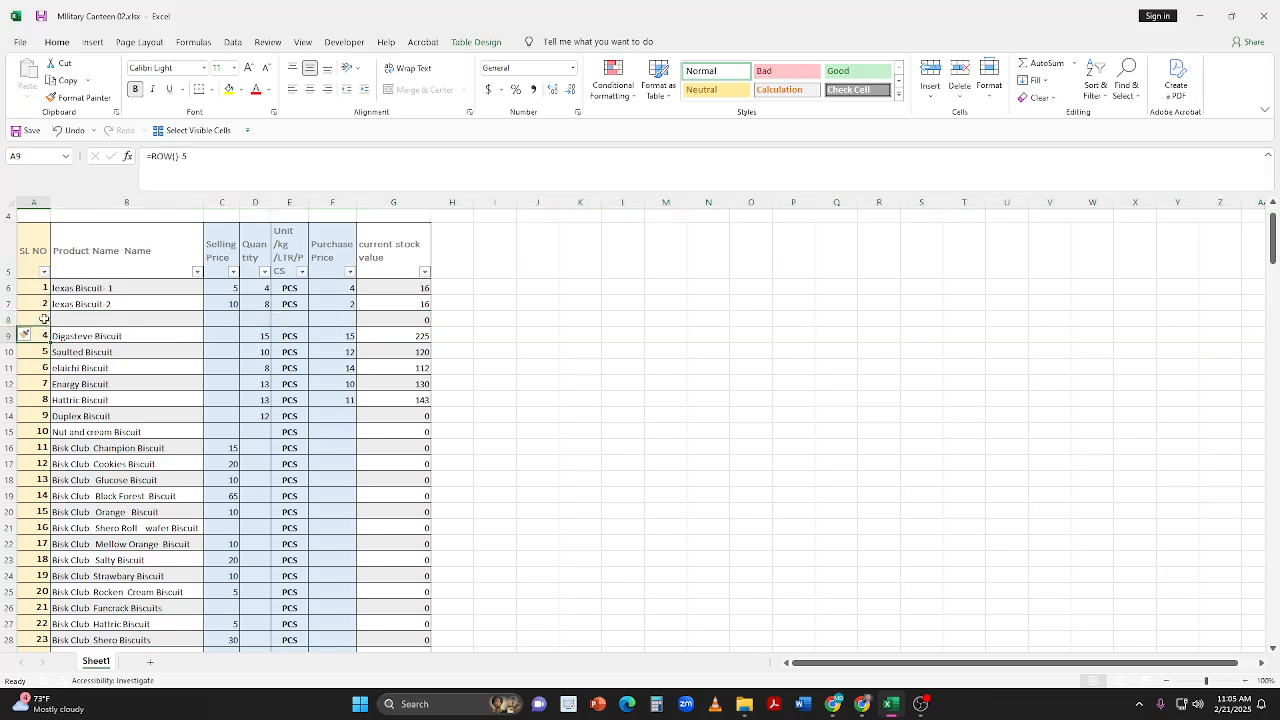
click(44, 319)
click(43, 347)
click(36, 320)
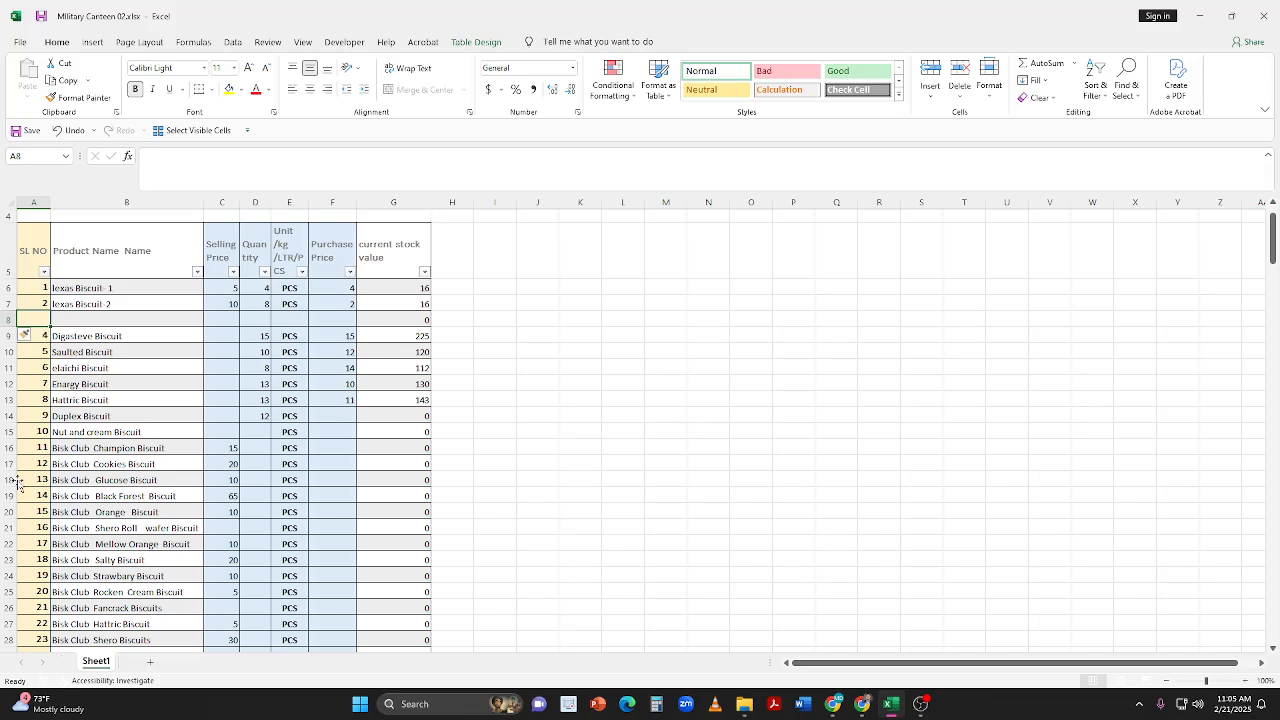
Step: Enter 3 as the serial number of the blank row 8, and delete that row from the sheet
text(3)
key(Tab)
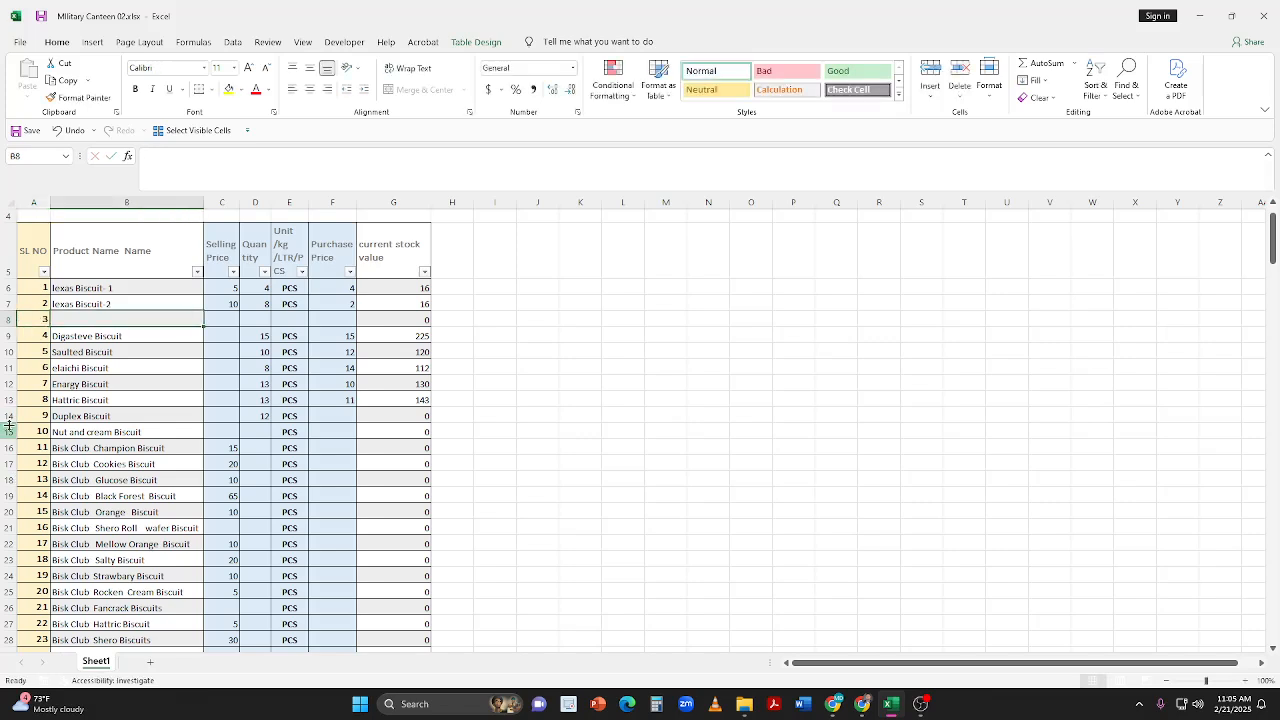
right_click(12, 320)
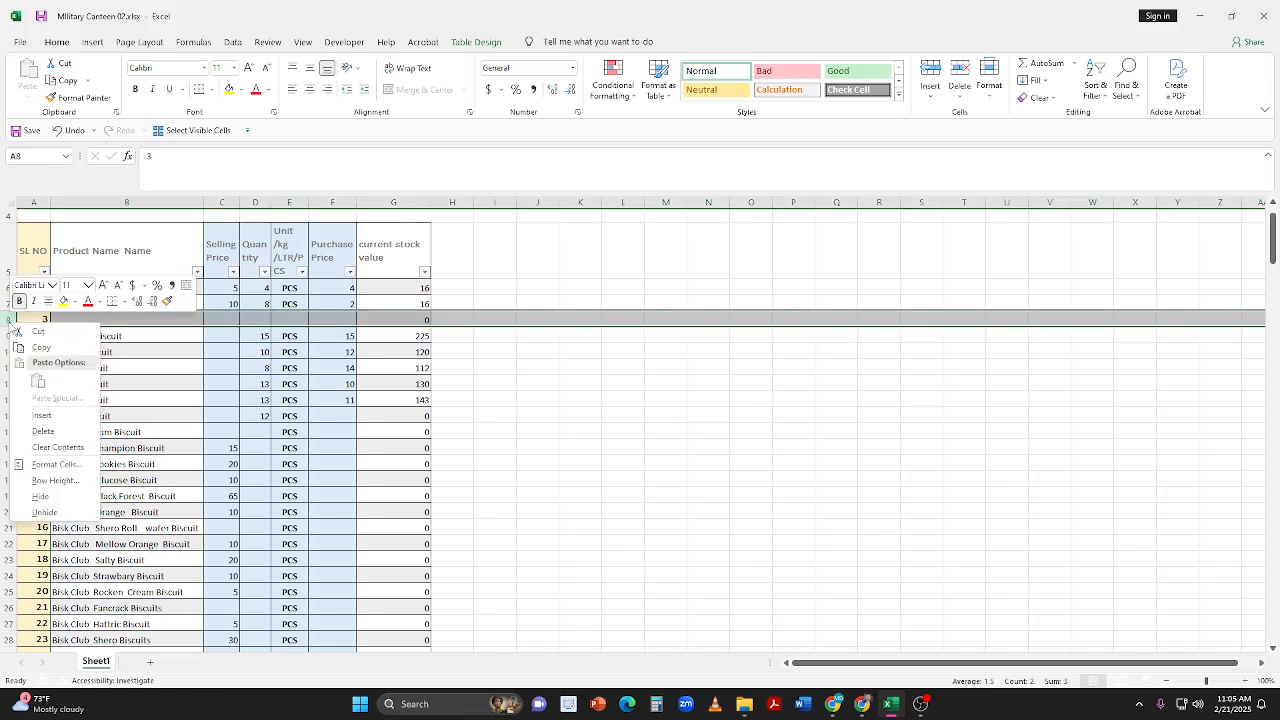
click(44, 432)
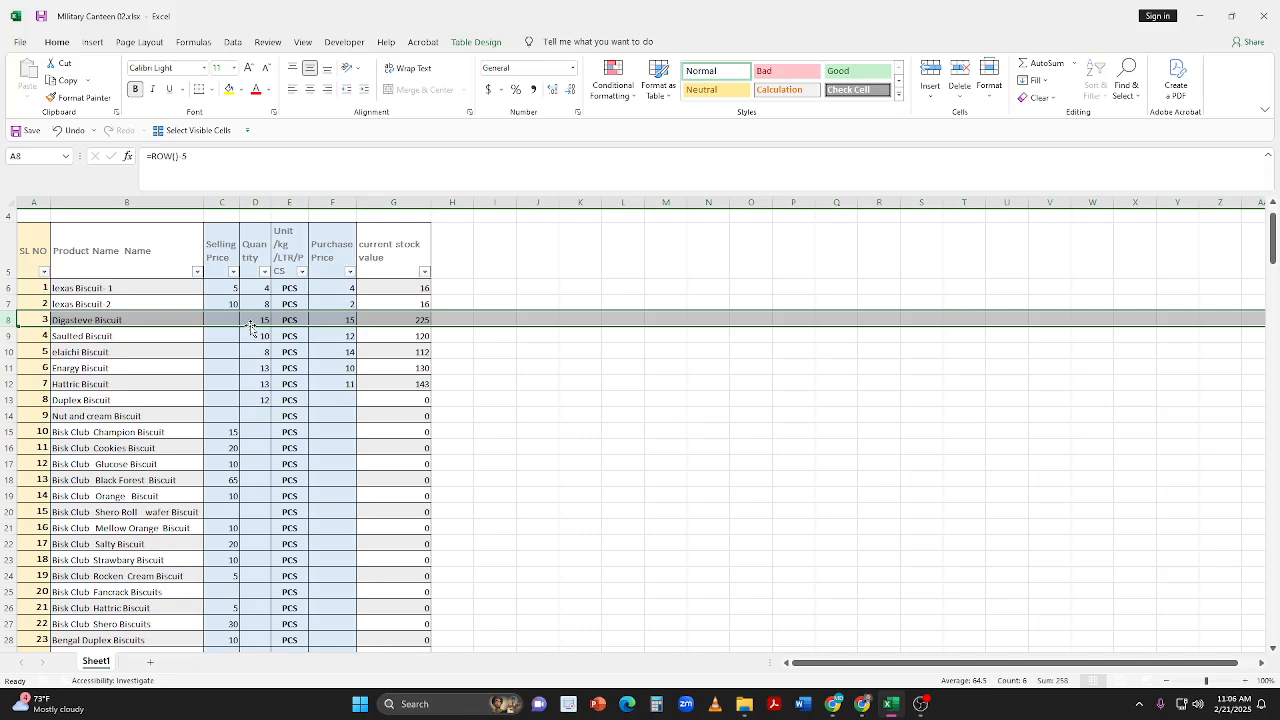
click(197, 272)
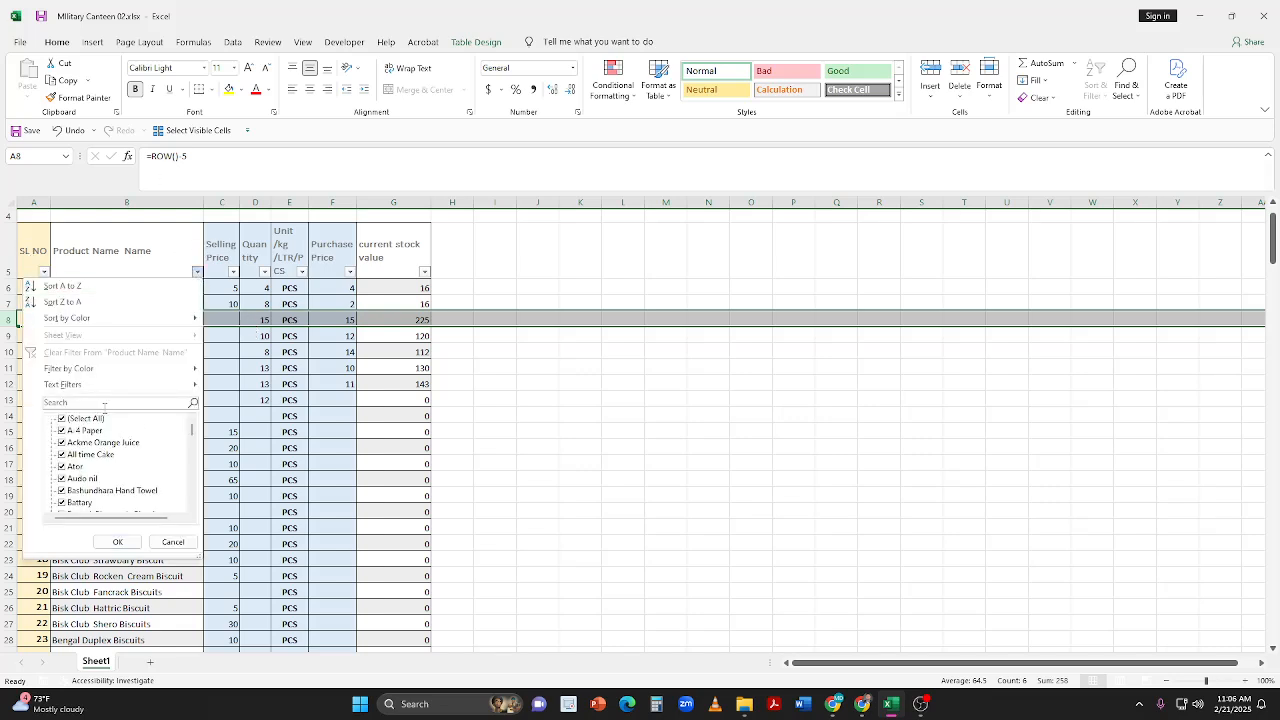
click(117, 541)
click(20, 250)
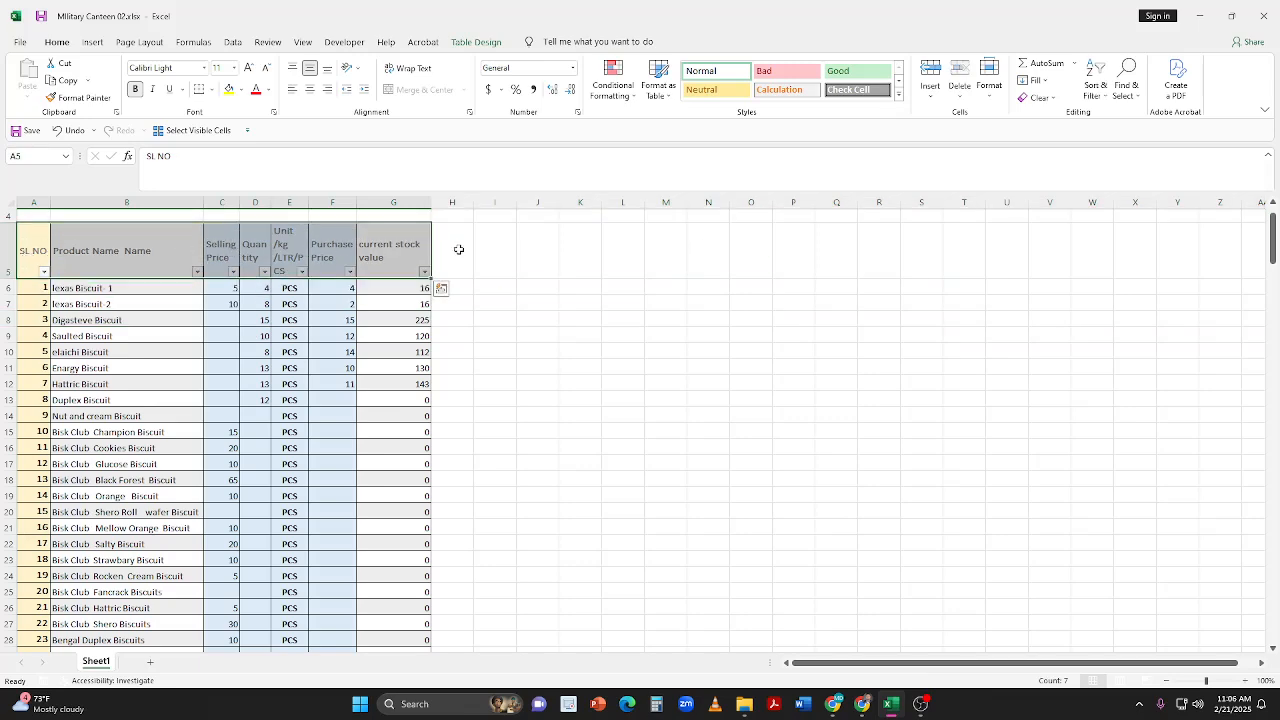
click(185, 319)
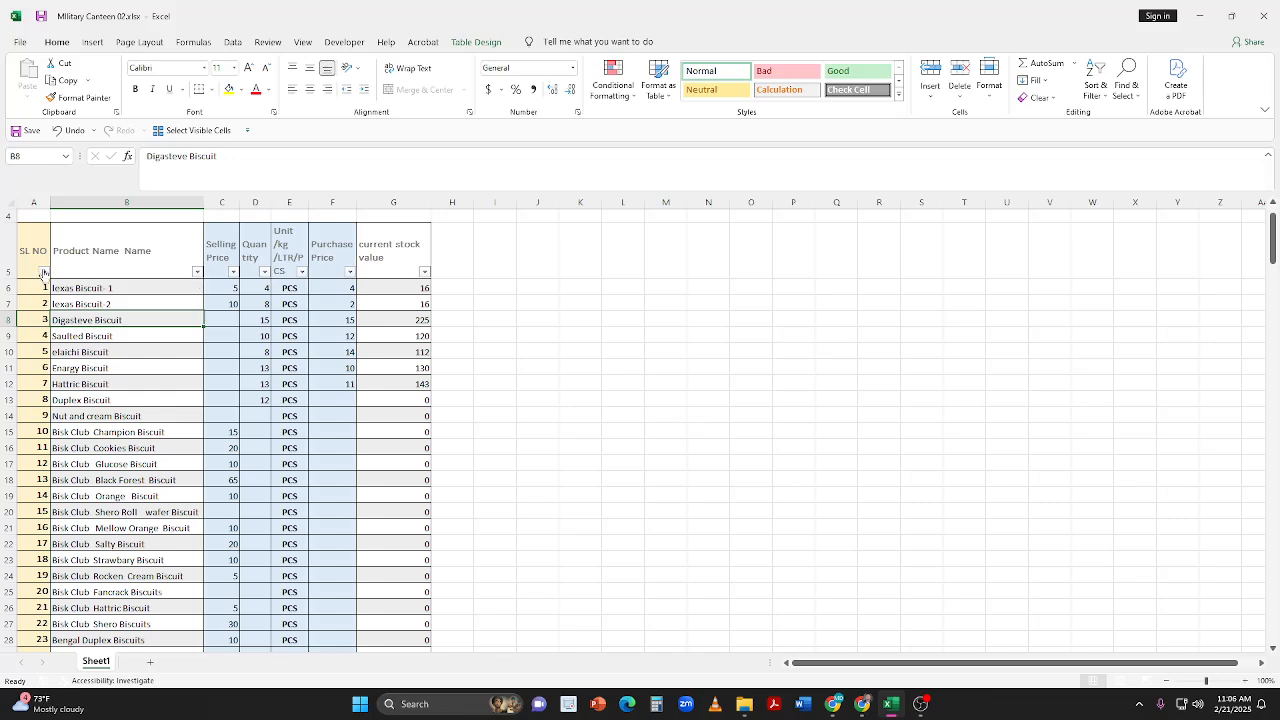
click(196, 262)
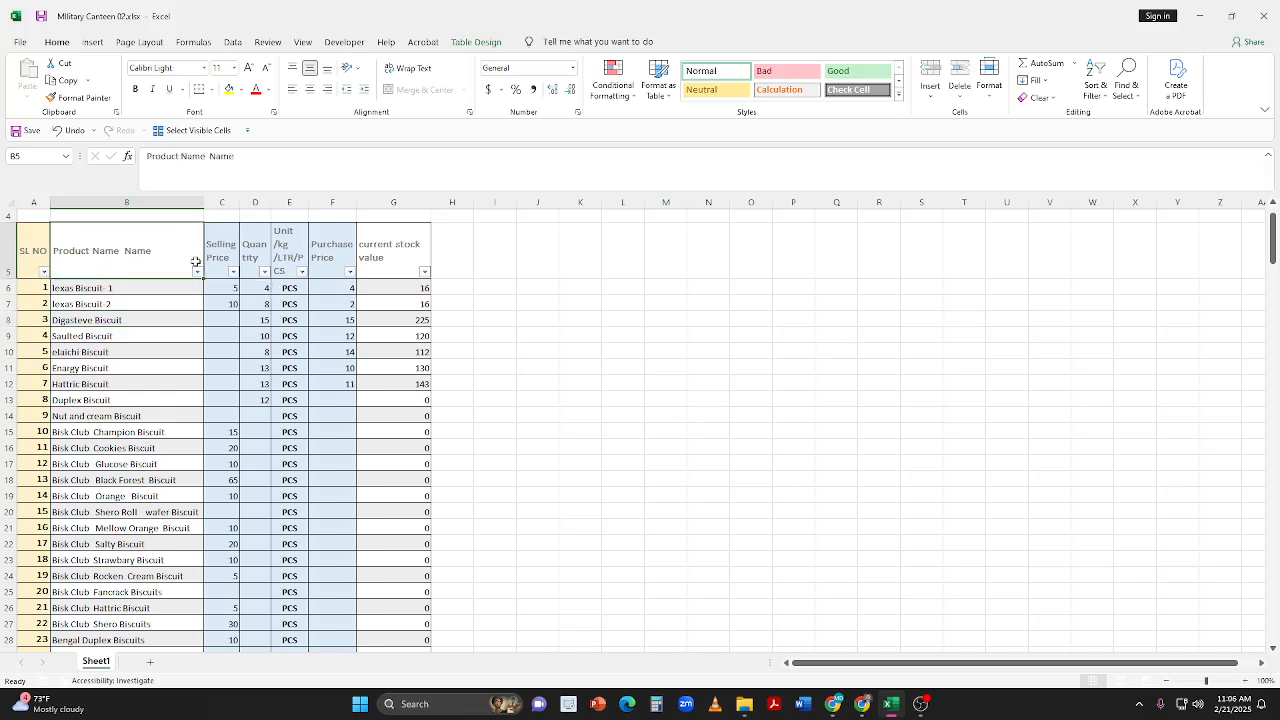
Step: Filter the Product Name column to the products matching "lock" and check the selling prices of the listed padlocks
click(198, 272)
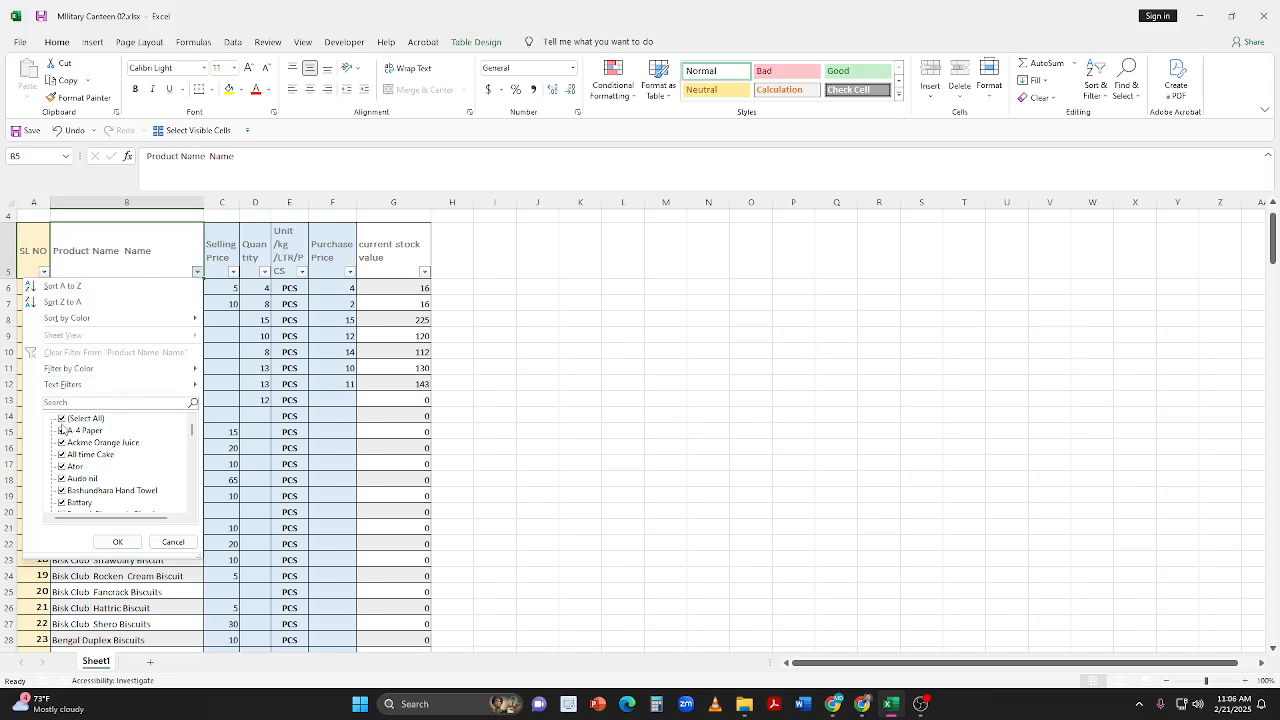
scroll(90, 470, down, 3)
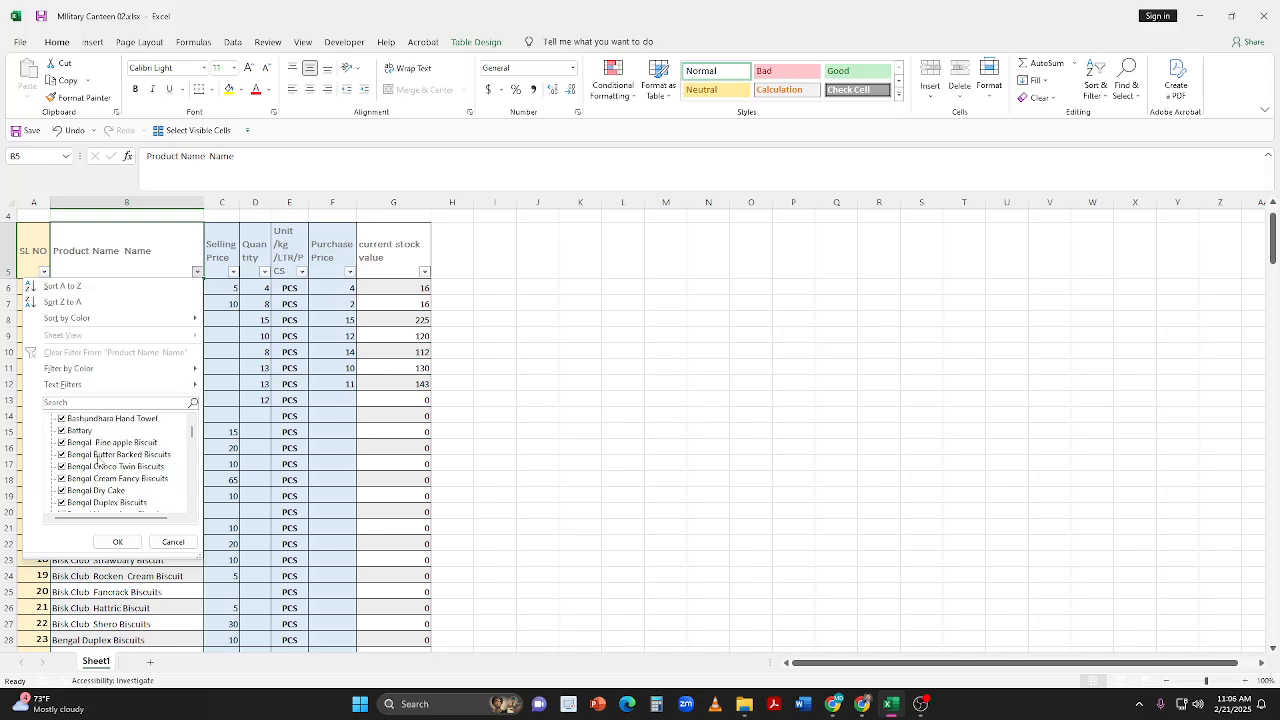
scroll(100, 462, up, 3)
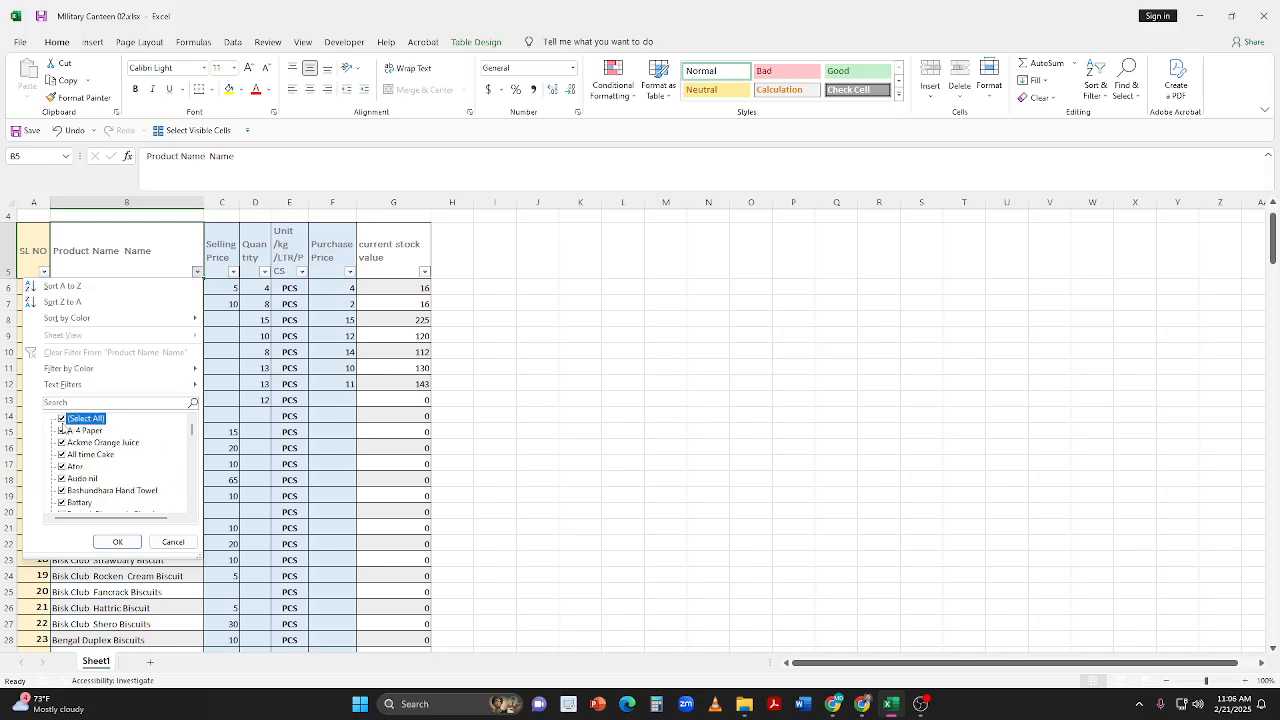
click(62, 419)
click(92, 403)
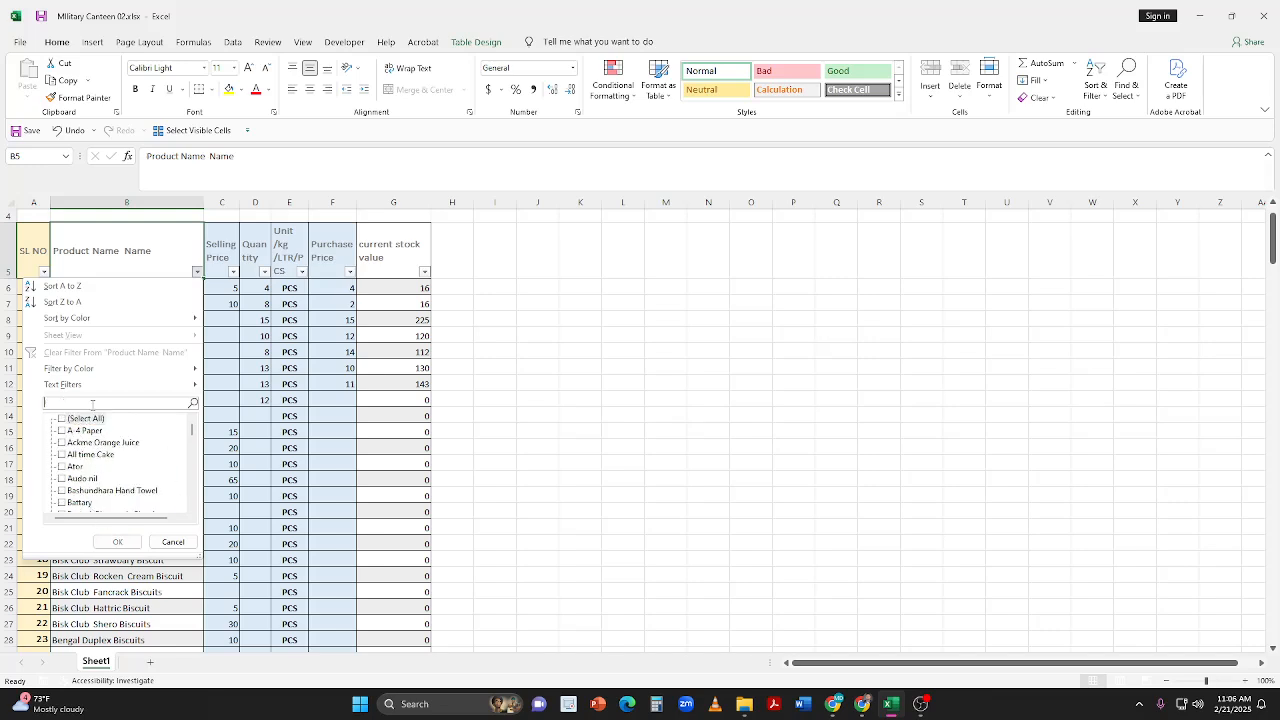
text(lock)
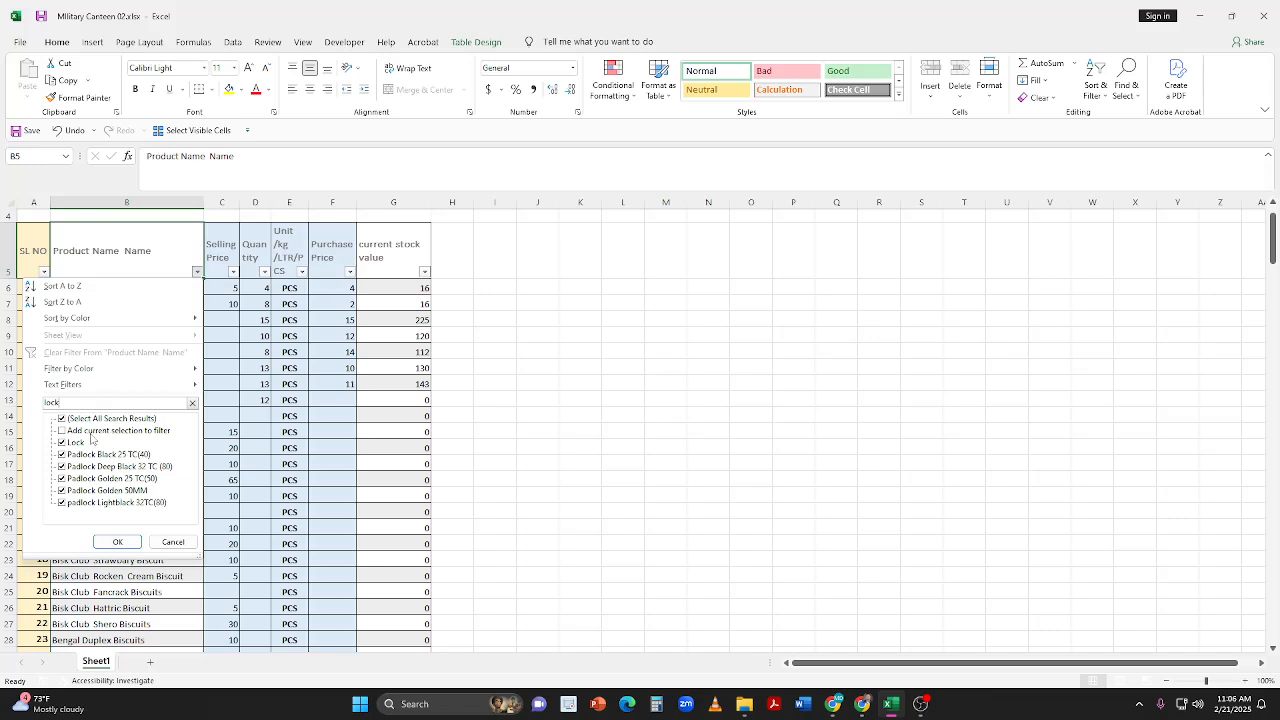
click(104, 543)
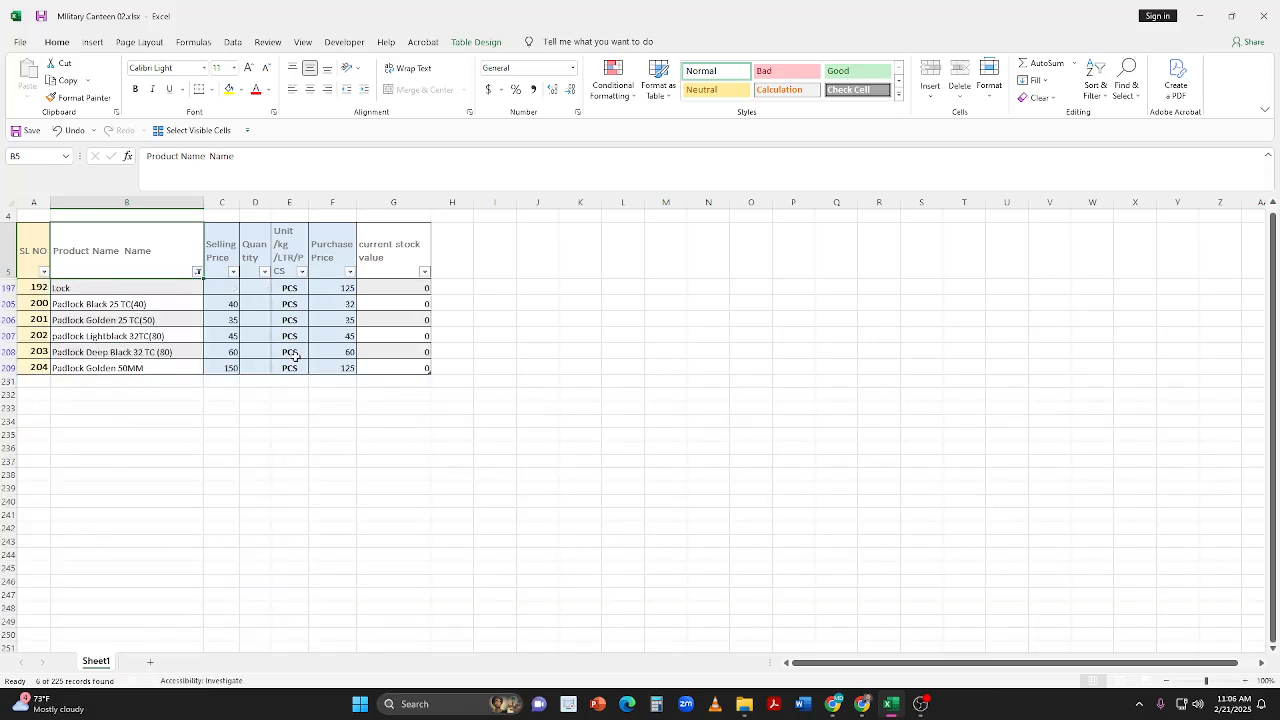
click(235, 308)
click(229, 363)
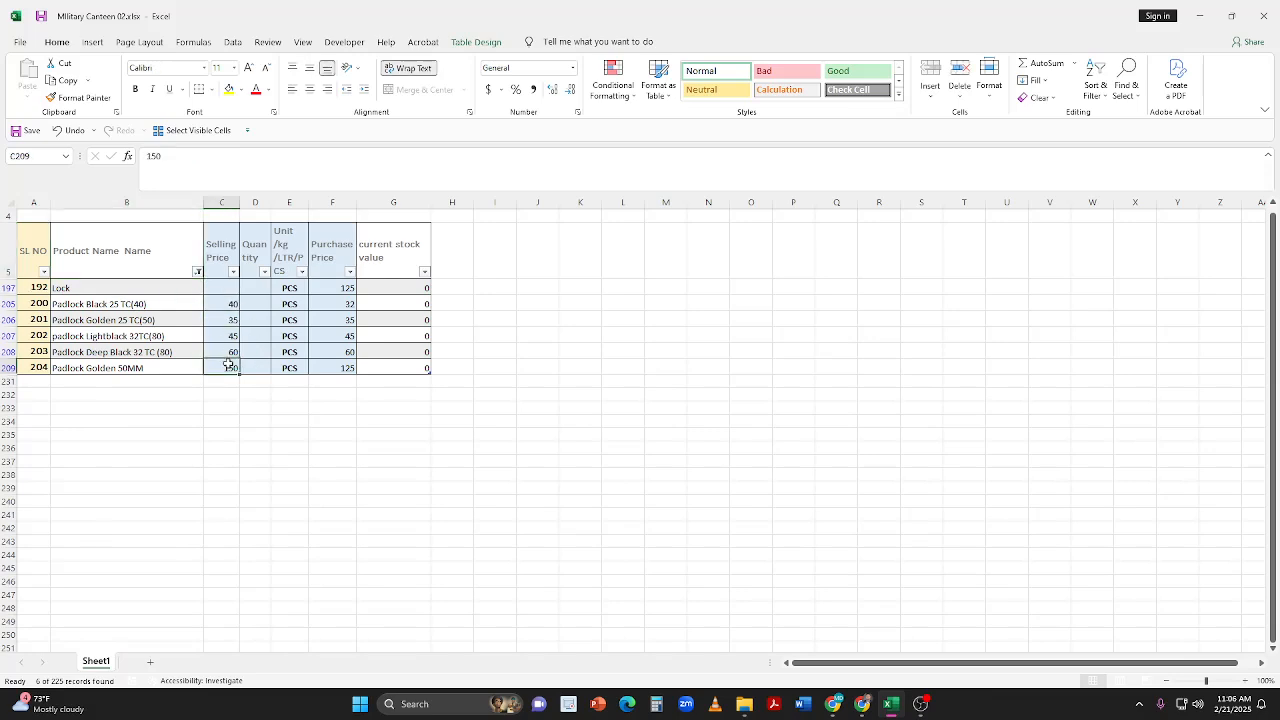
Step: Filter the Product Name column to the products matching "soap"
click(197, 272)
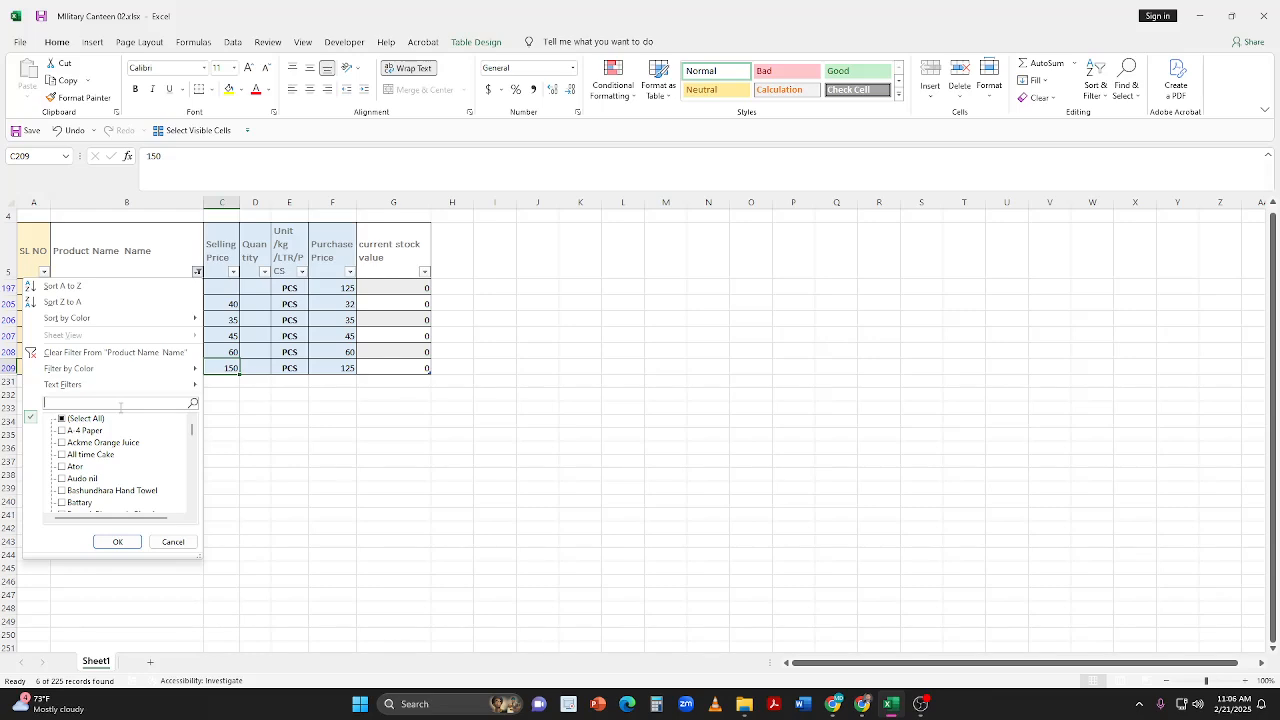
text(soap)
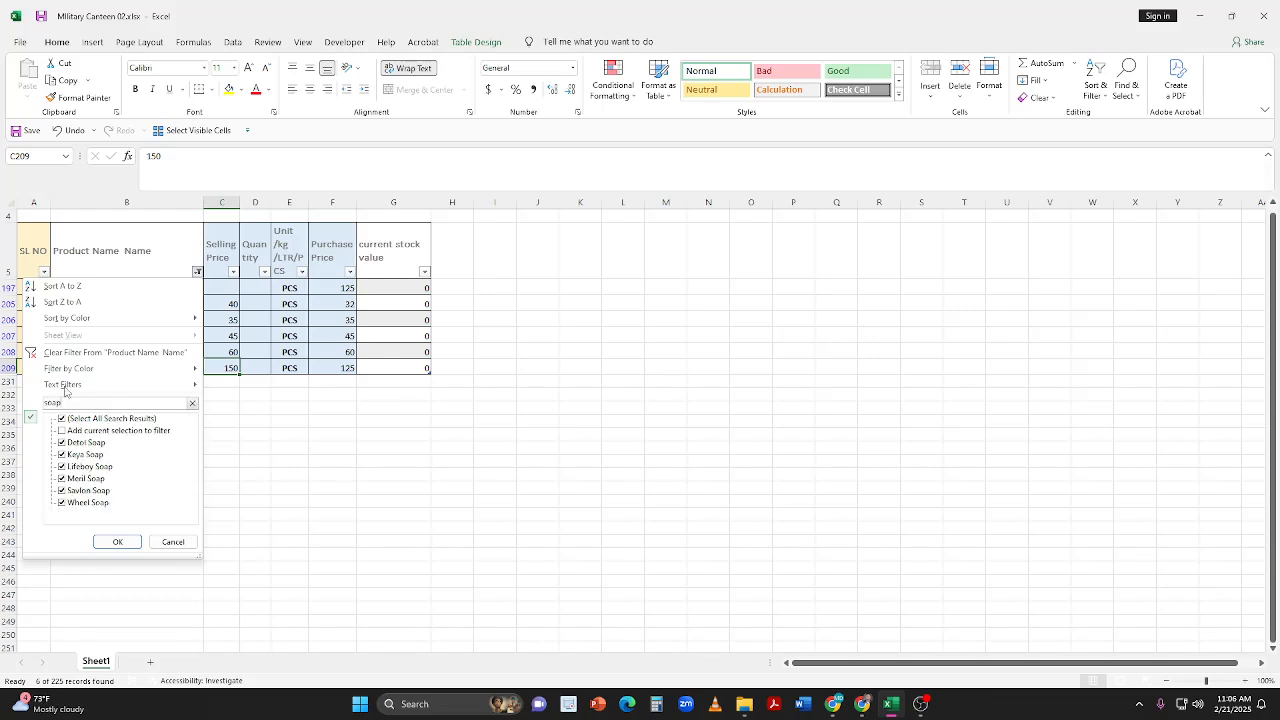
click(105, 541)
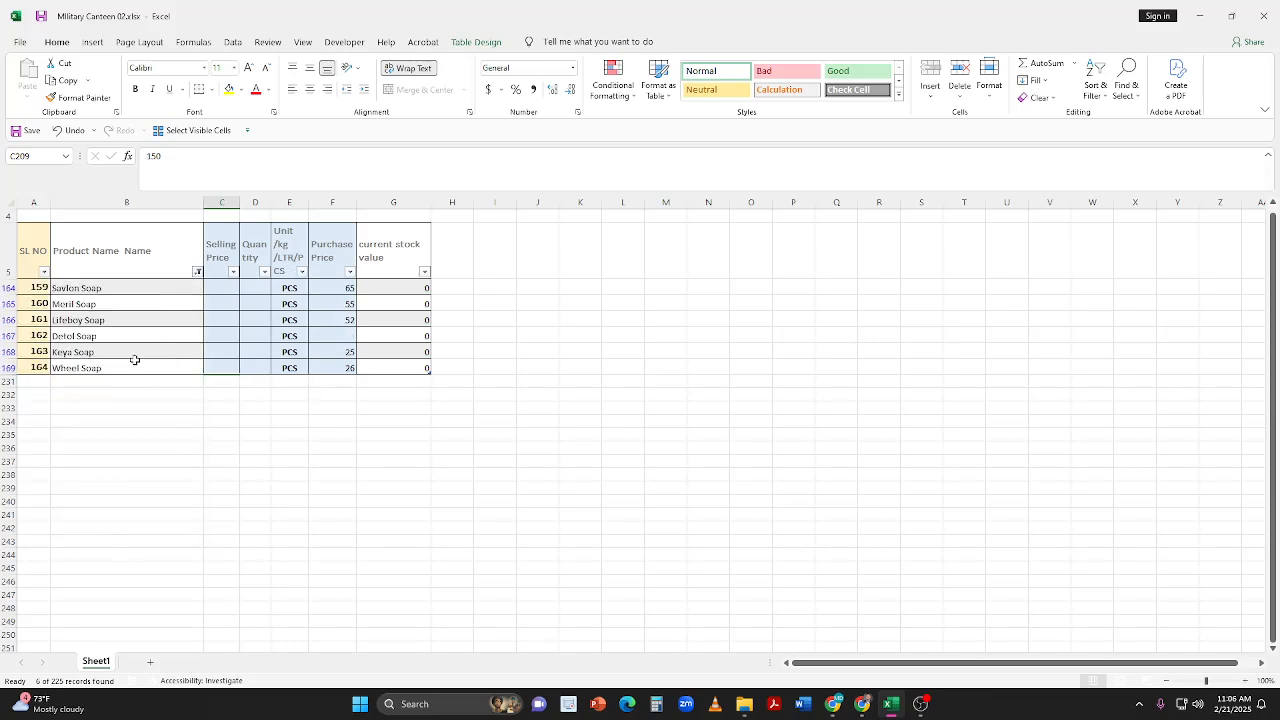
Step: Filter the Product Name column to the products matching "cake"
click(197, 271)
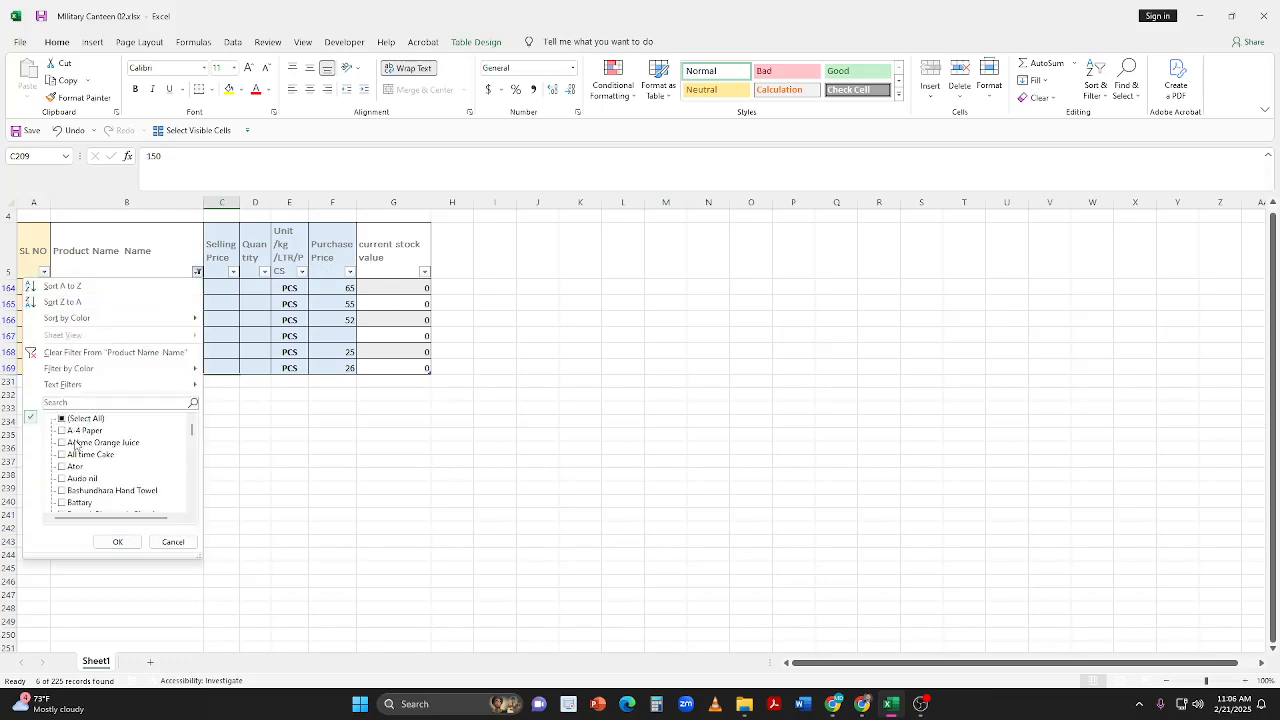
click(78, 401)
text(cake)
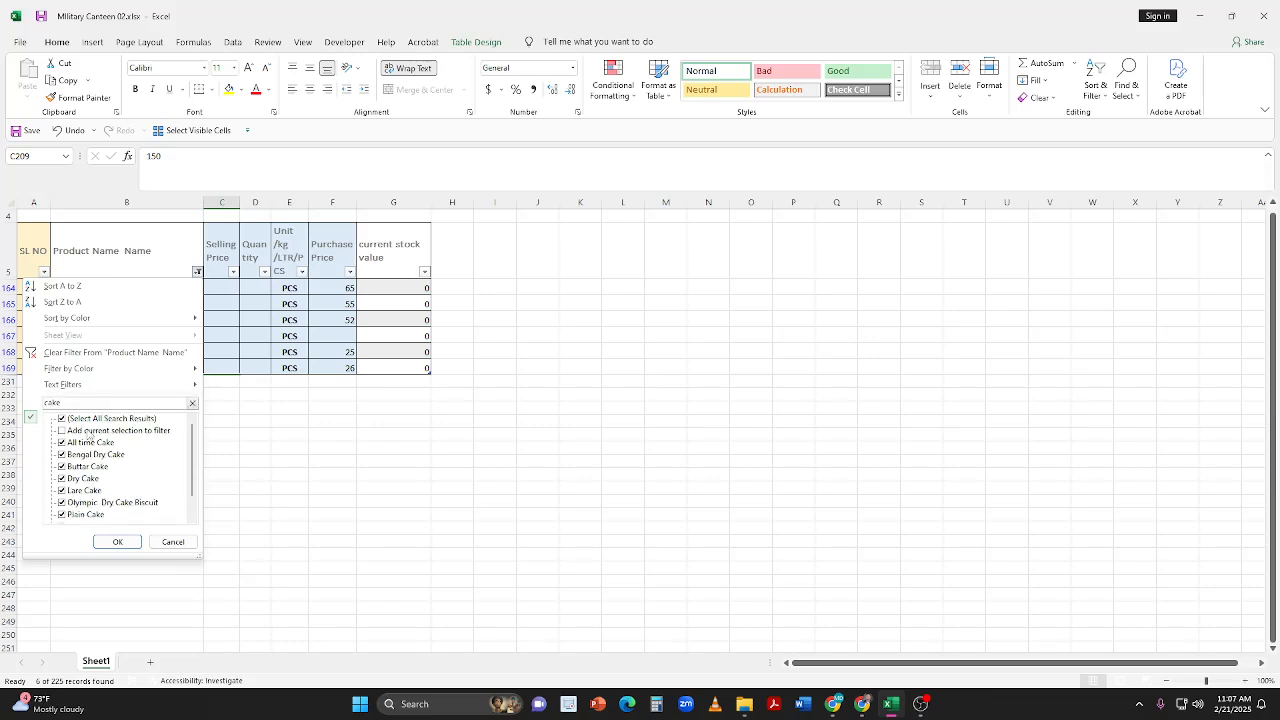
click(118, 546)
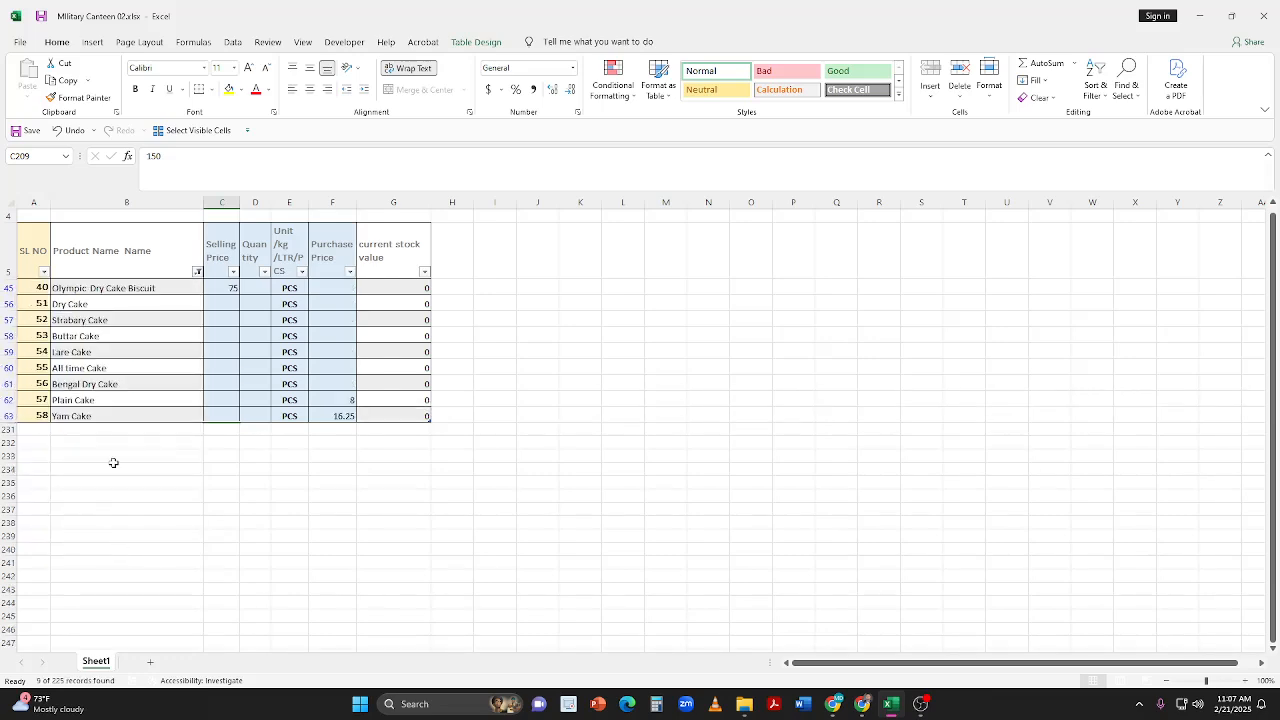
Step: Examine the serial numbers, prices, quantities and current stock value formulas of the filtered cake products
click(44, 290)
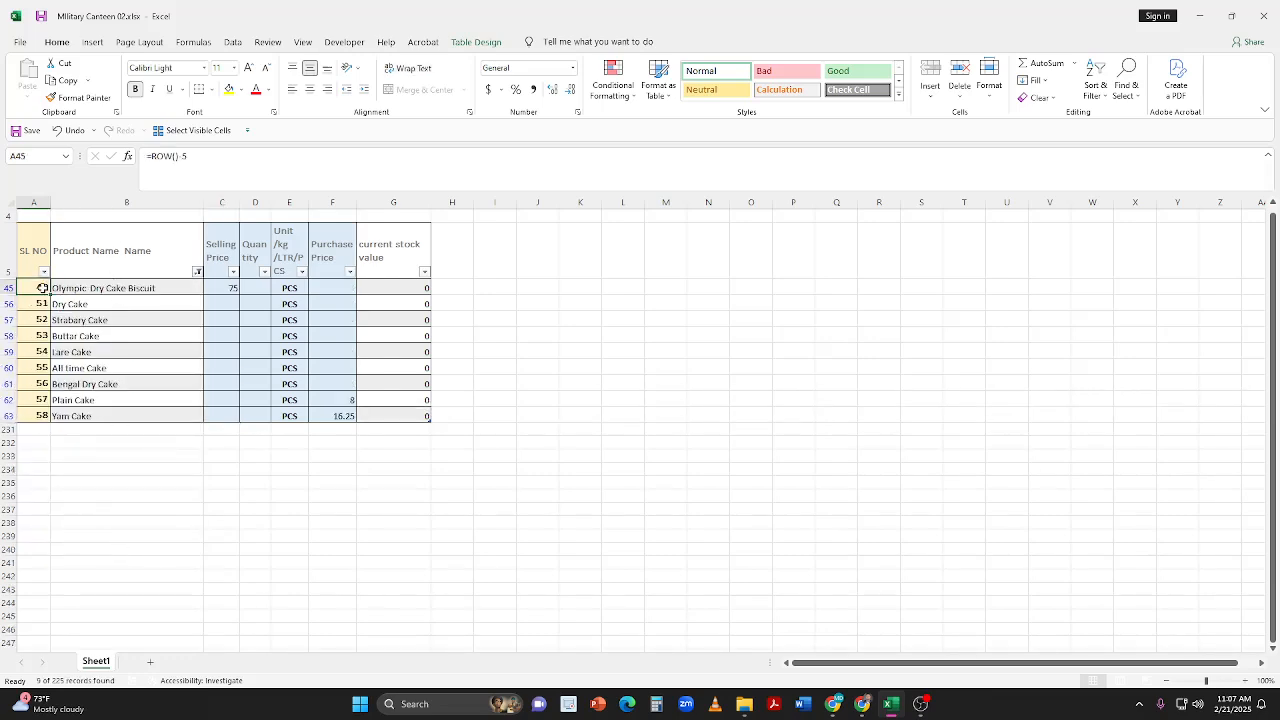
click(36, 304)
drag(36, 335, 40, 415)
click(108, 416)
click(213, 318)
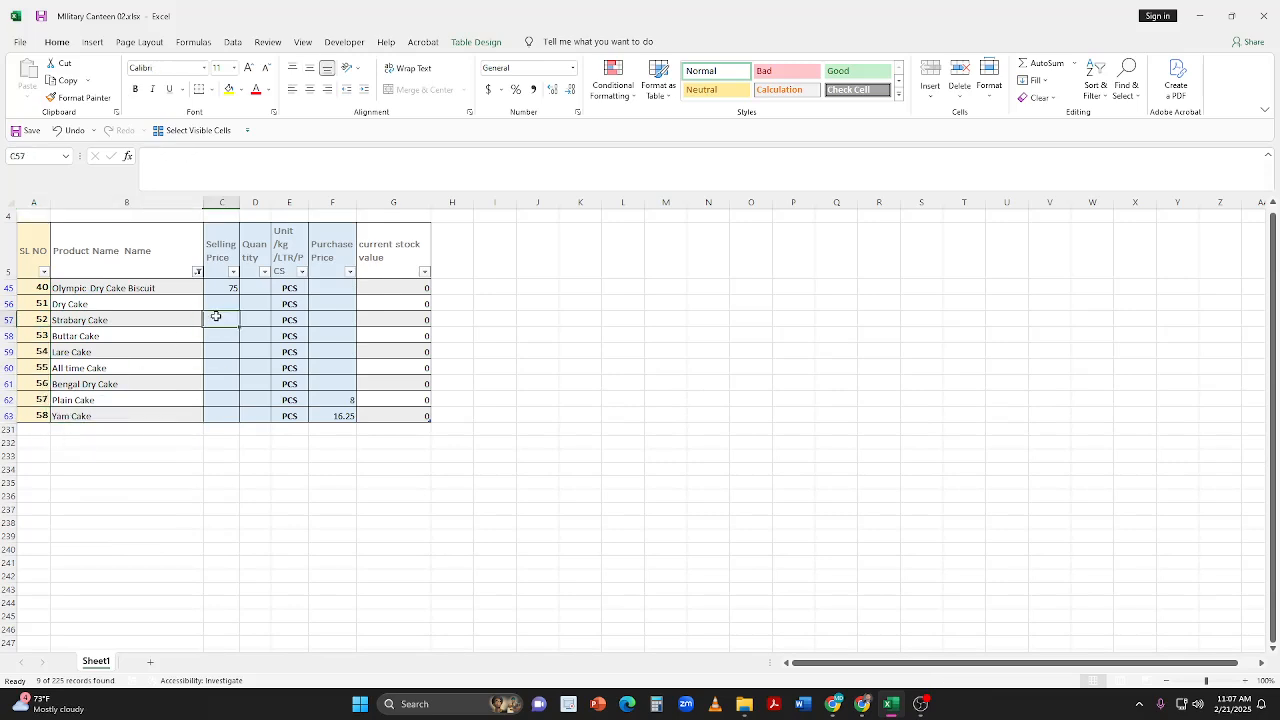
click(258, 307)
click(228, 316)
click(300, 320)
click(321, 312)
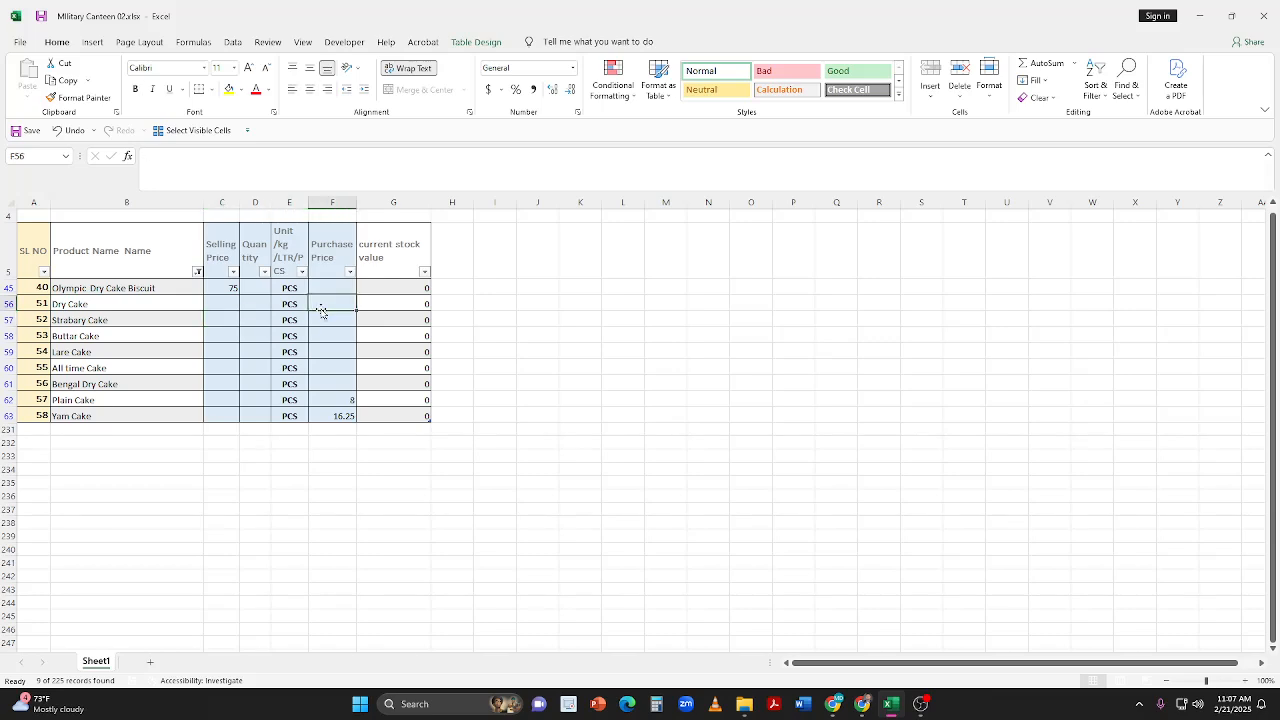
click(258, 290)
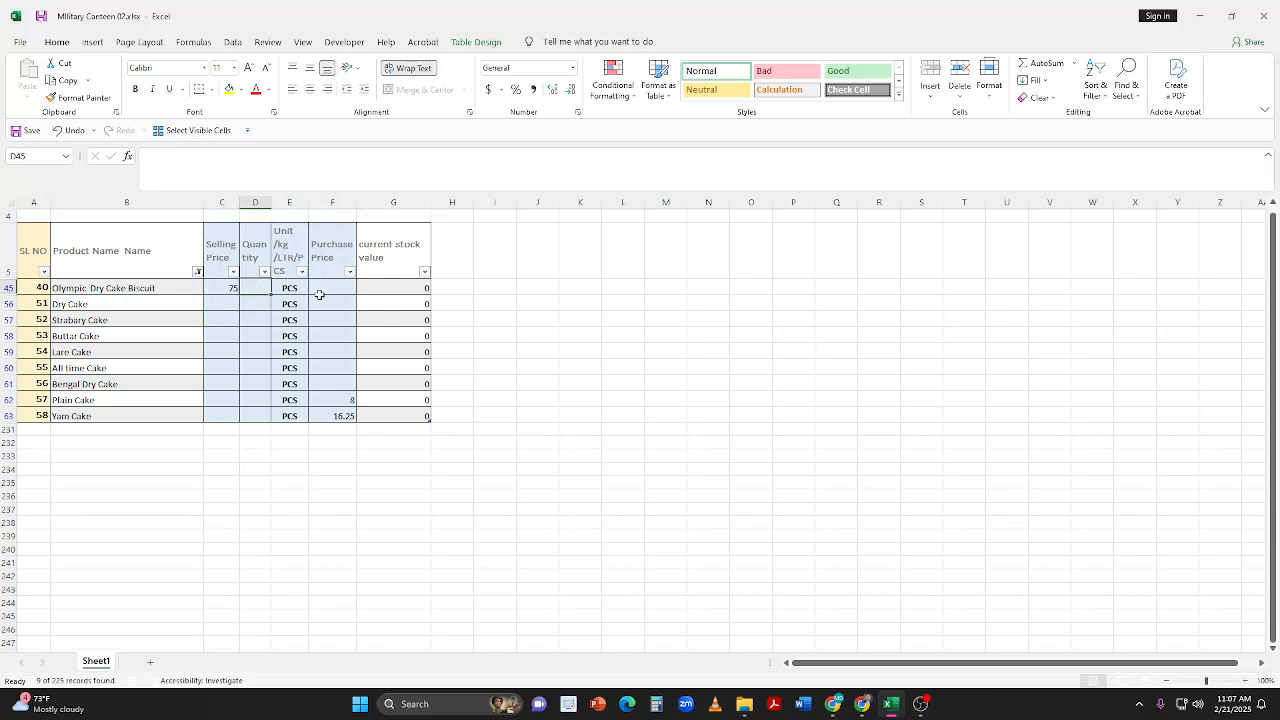
drag(383, 289, 385, 368)
click(391, 318)
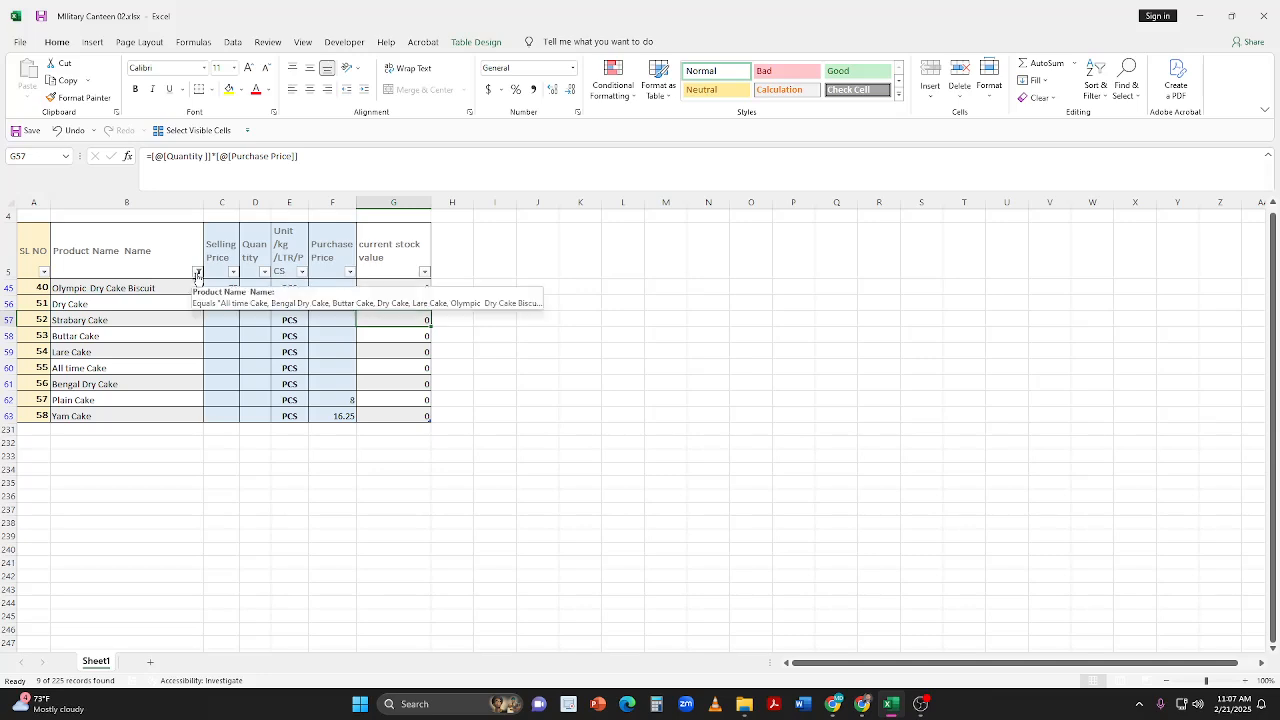
Step: Reset the Product Name filter to select all products
click(198, 273)
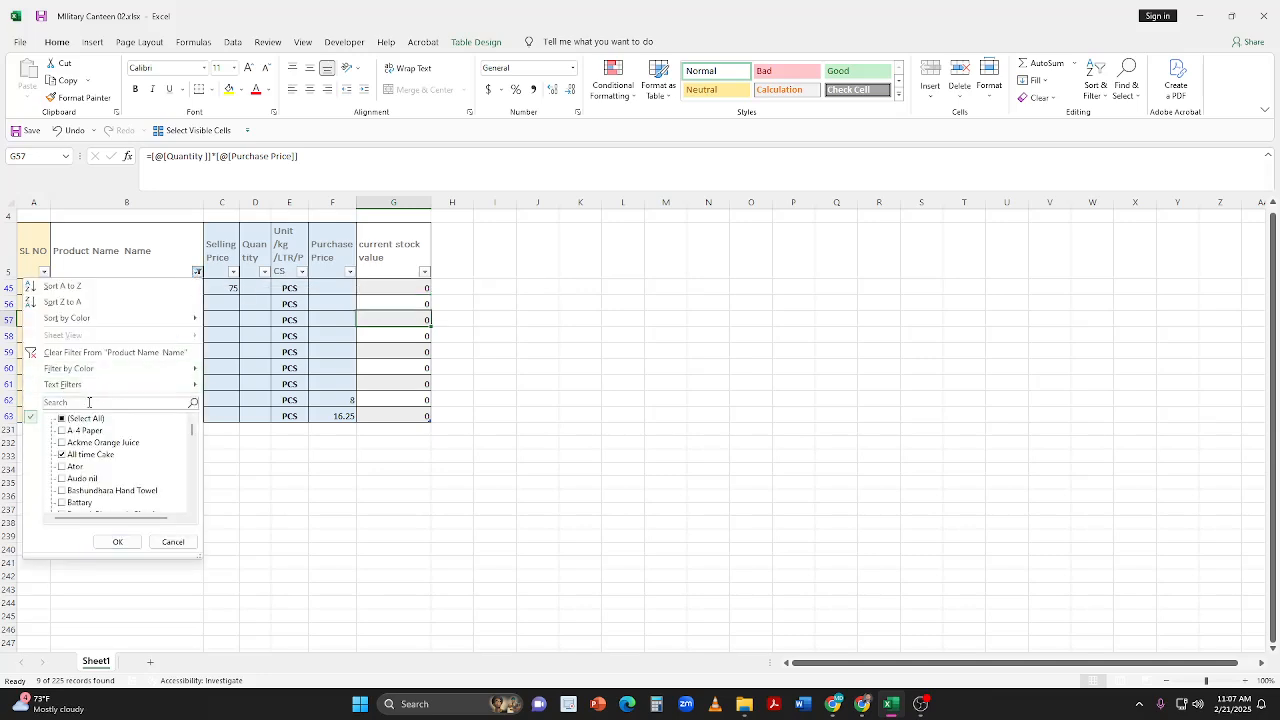
click(63, 421)
click(100, 541)
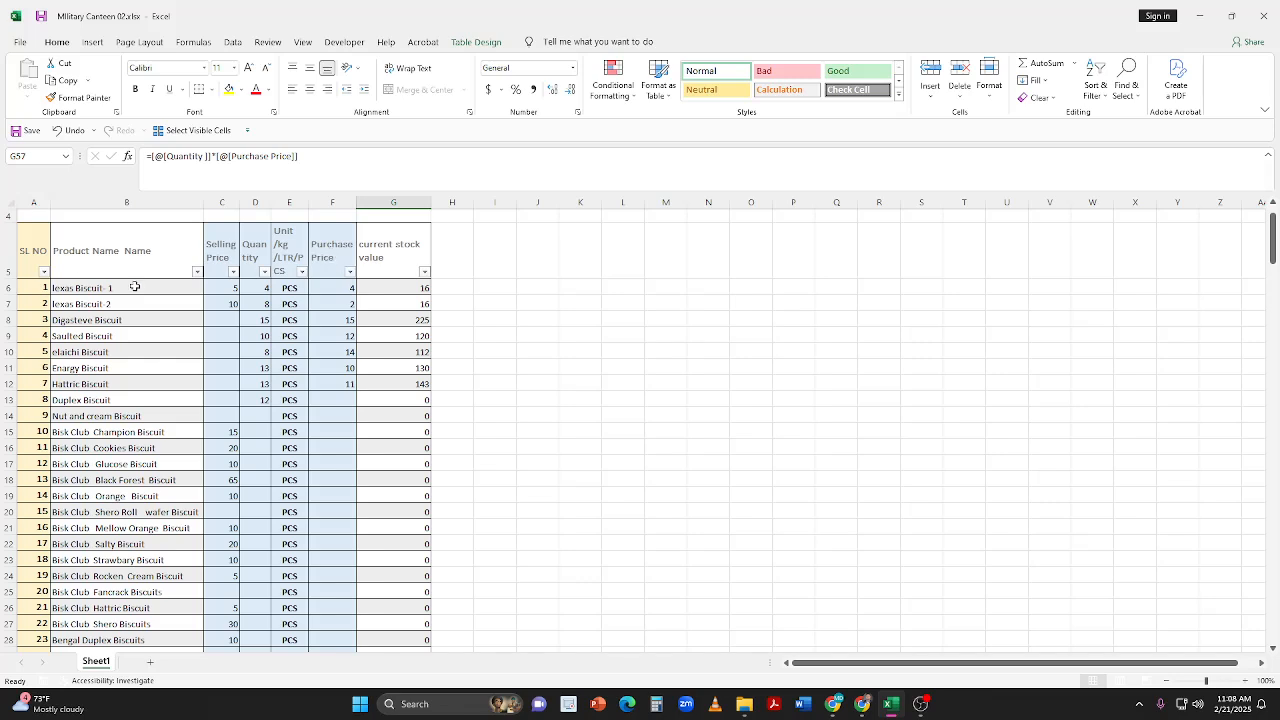
Step: Insert a blank row above the Bengal Honey Jeera Biscuits row to test the serial numbering, and undo the insertion
scroll(95, 470, down, 3)
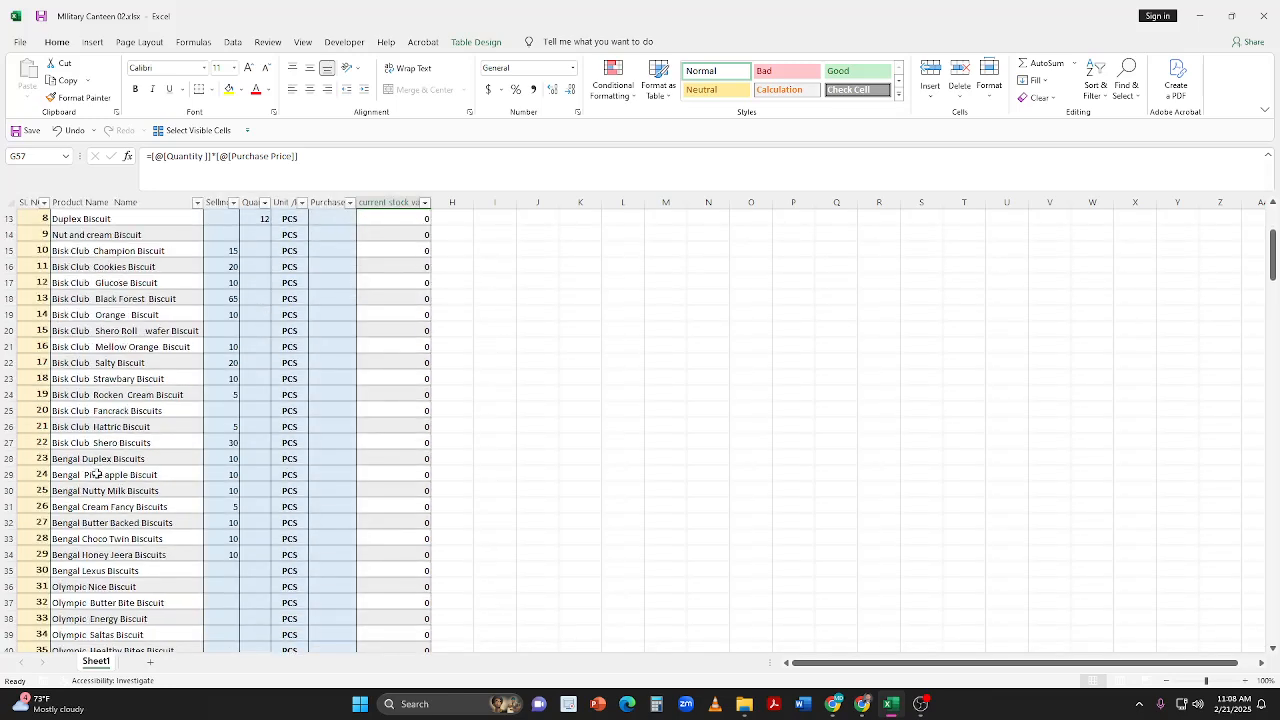
right_click(8, 554)
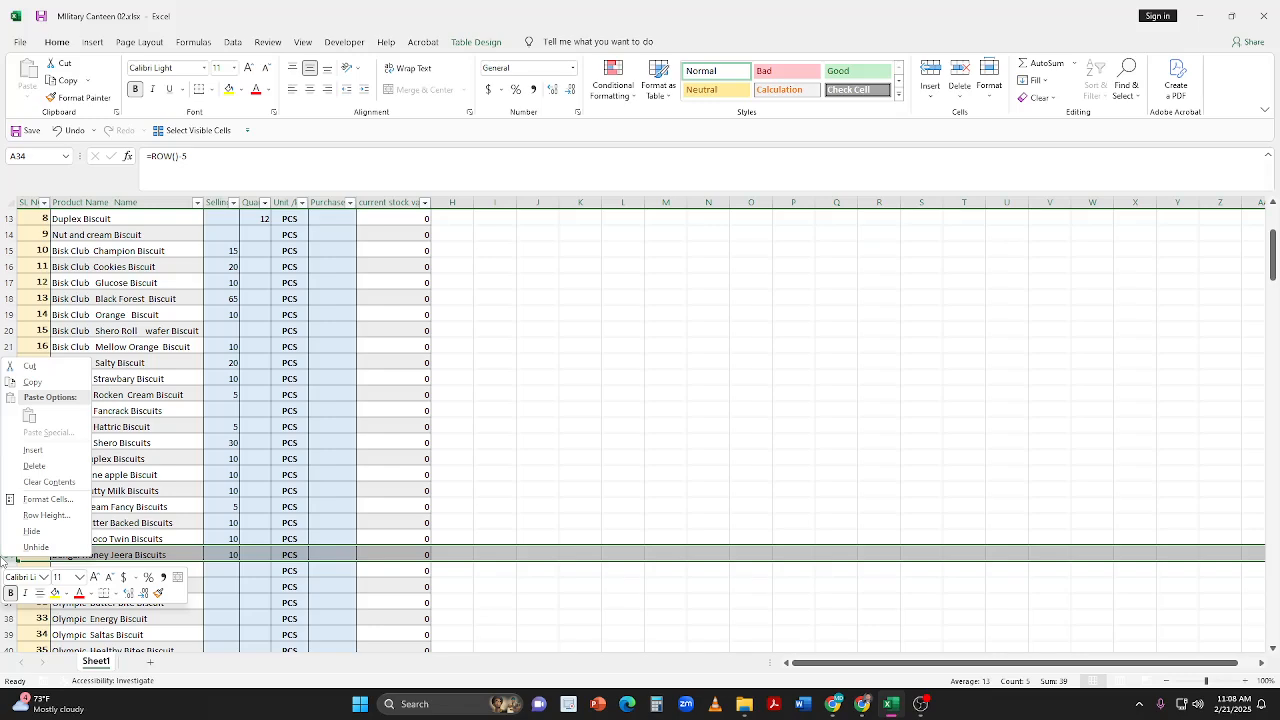
click(33, 450)
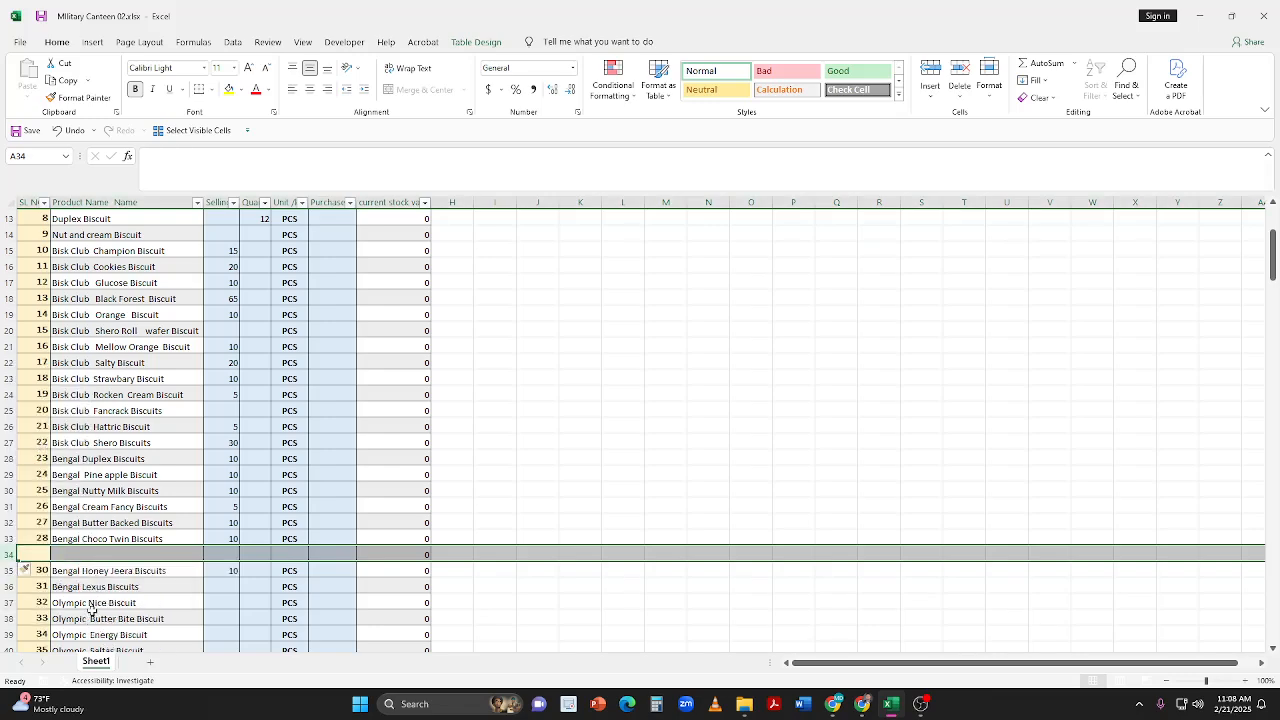
scroll(90, 612, down, 1)
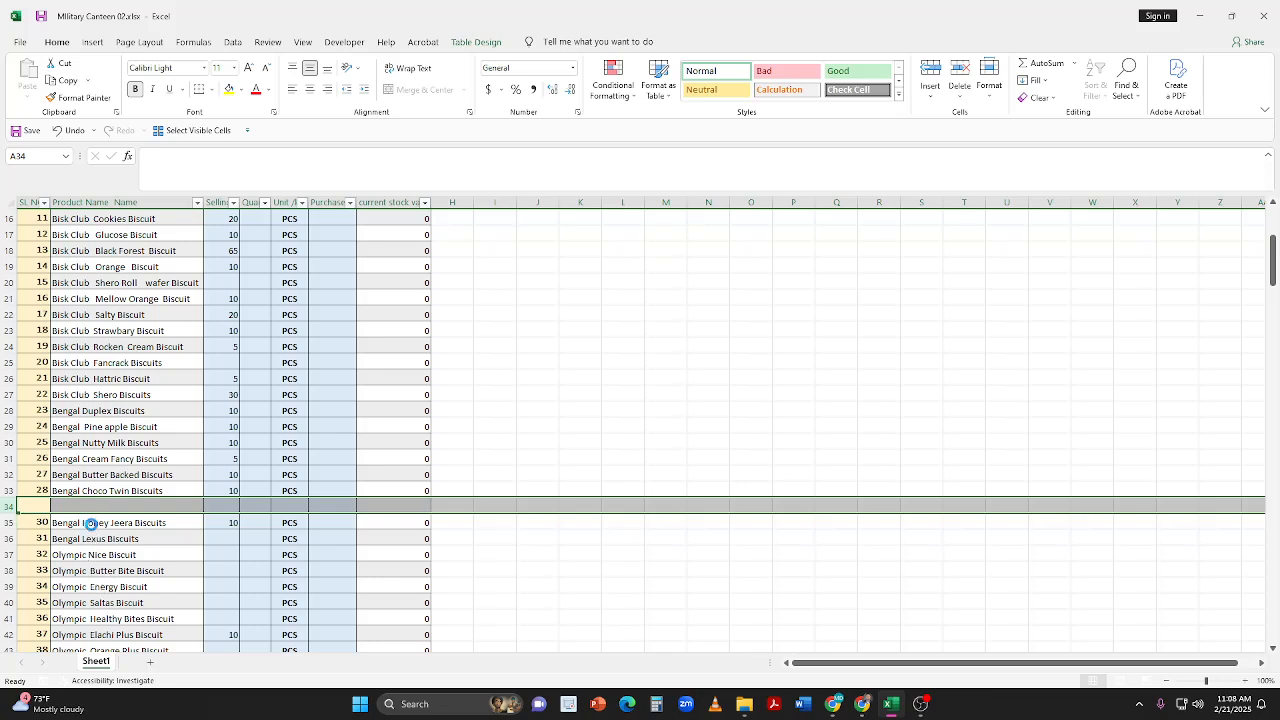
key(ctrl+z)
Step: Insert a blank row at row 34, between Bengal Choco Twin Biscuits and Bengal Honey Jeera Biscuits
click(91, 537)
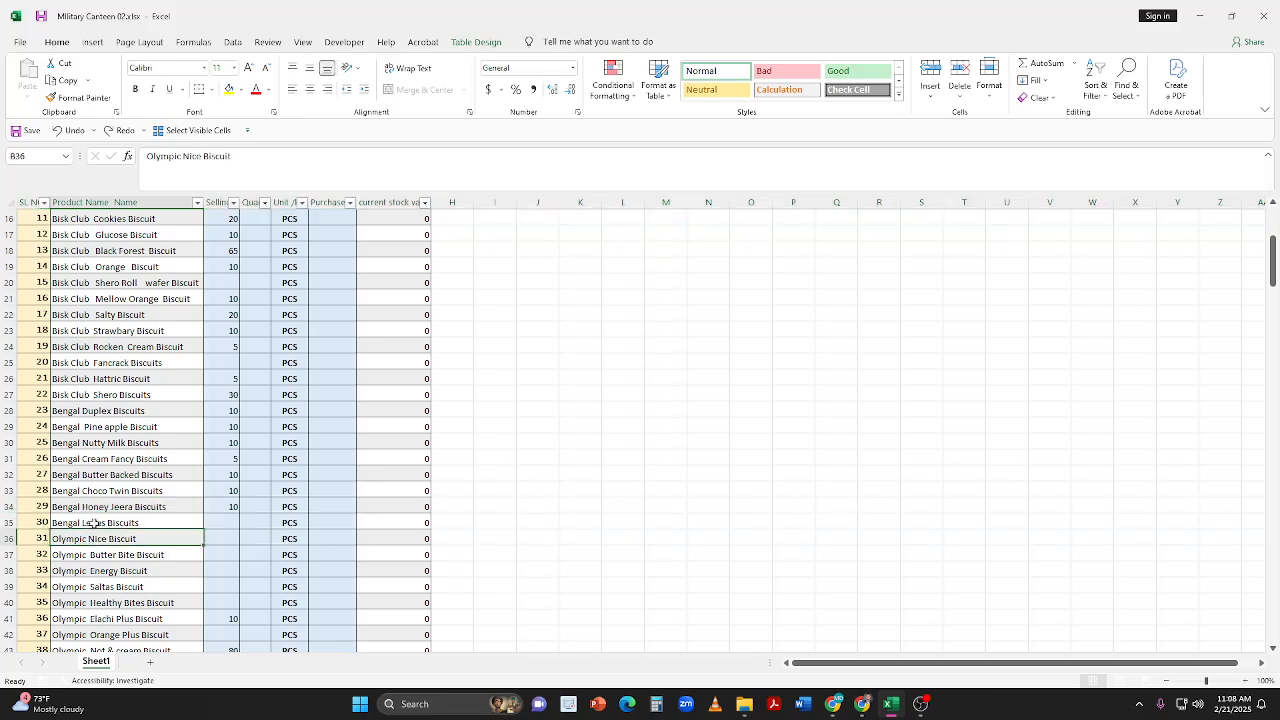
click(89, 488)
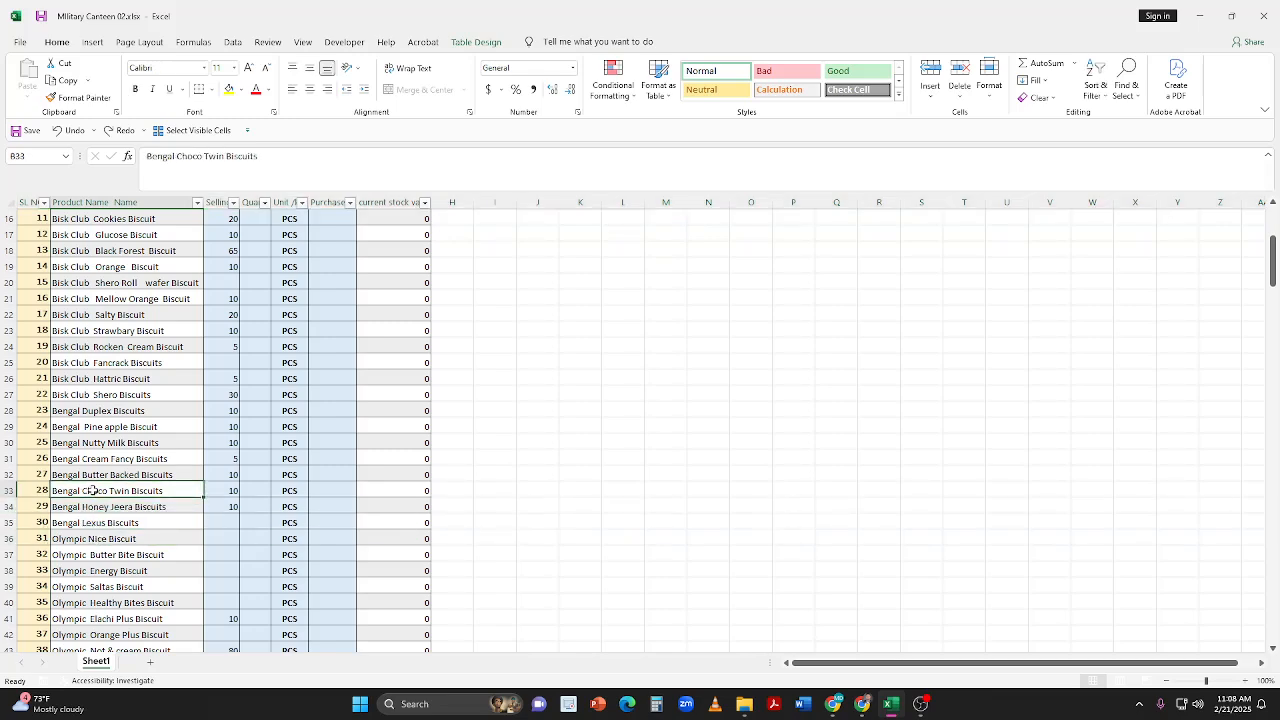
click(96, 507)
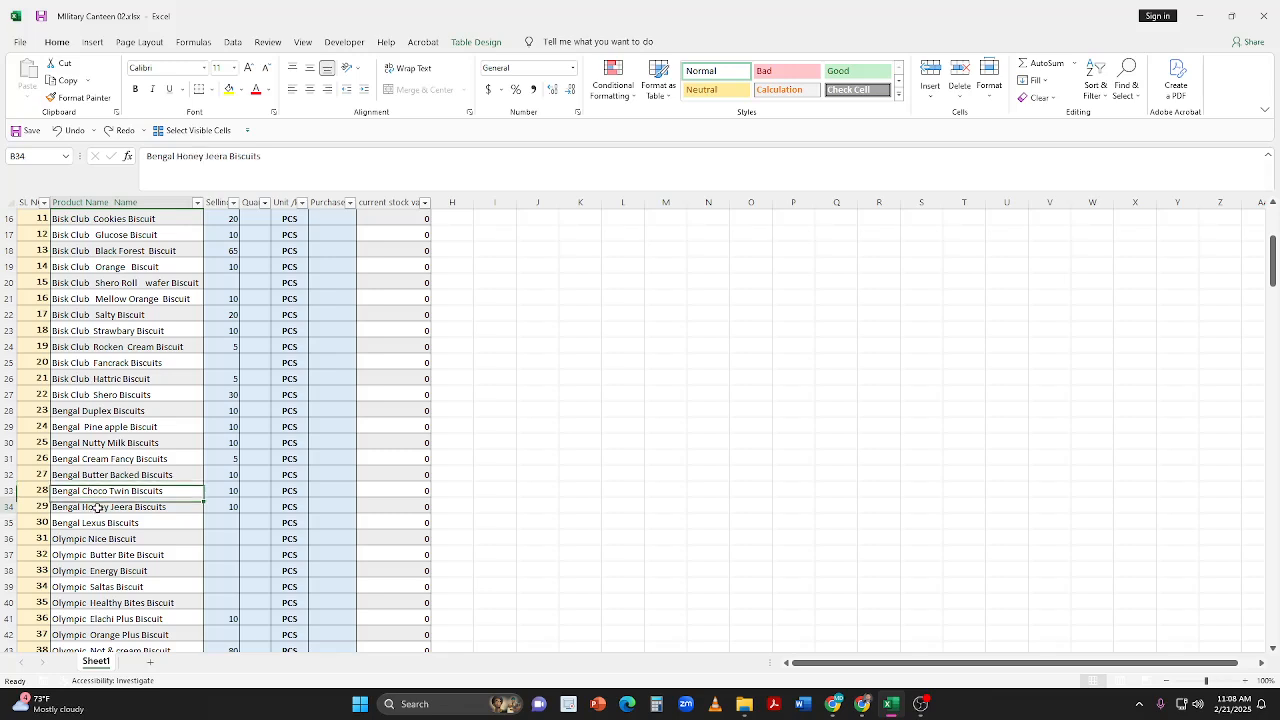
click(7, 506)
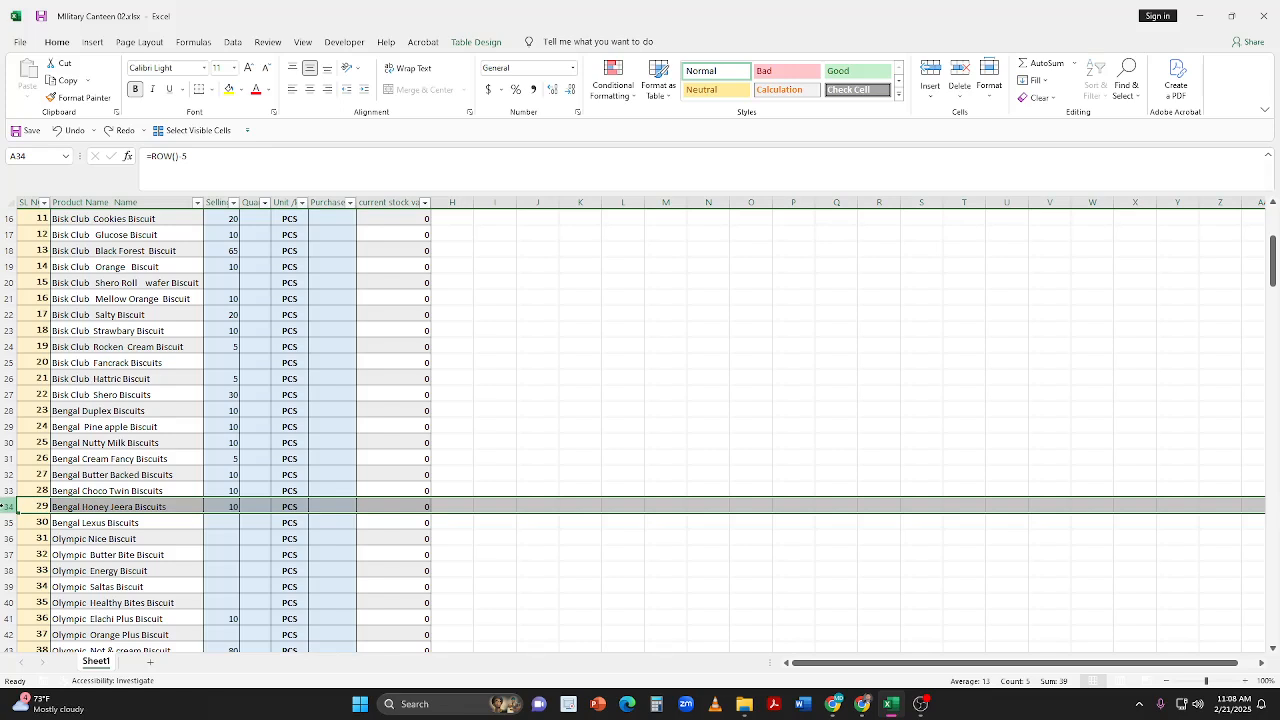
right_click(7, 506)
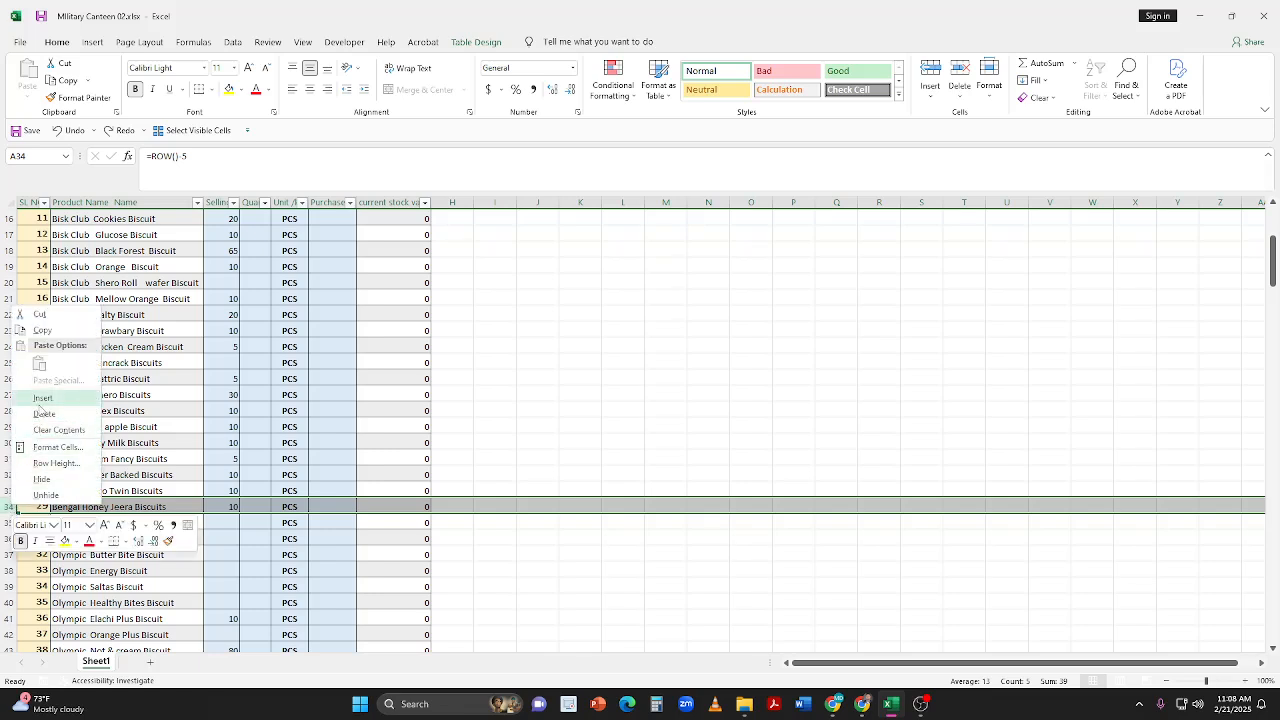
click(42, 398)
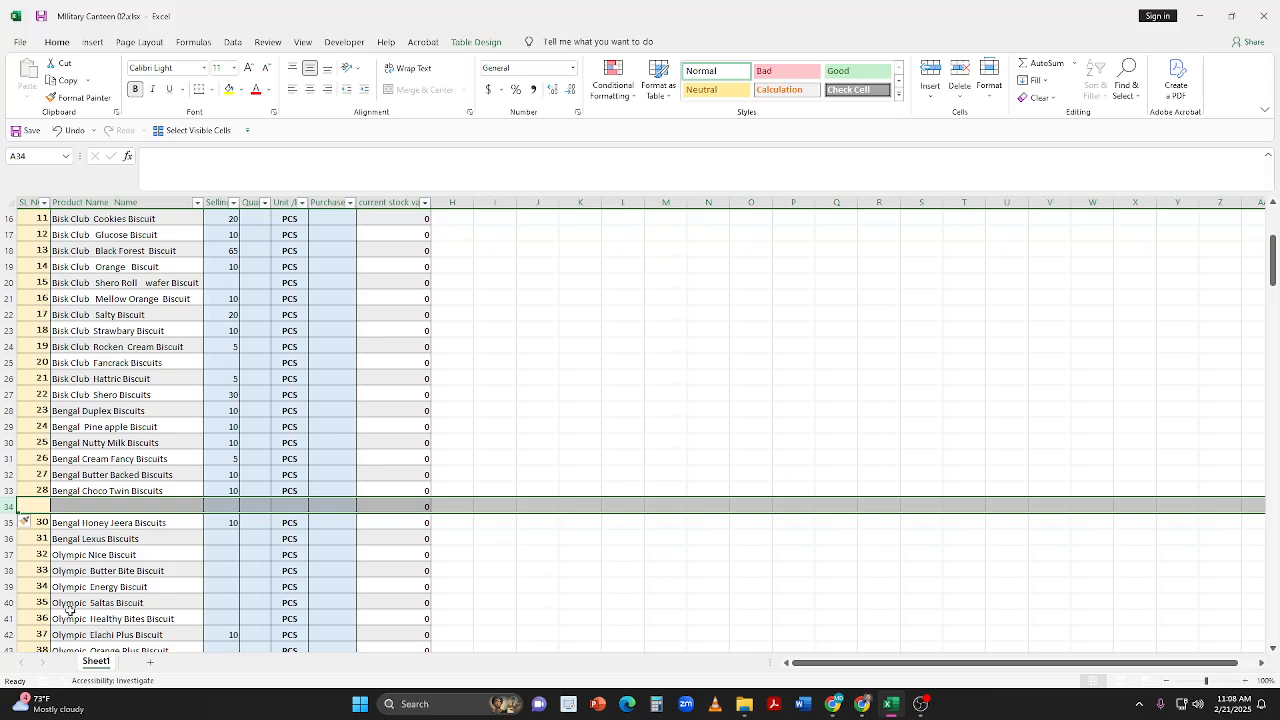
Step: Try to copy the Olympic Nice Biscuit entry into the blank row 34, and undo the attempt
click(75, 555)
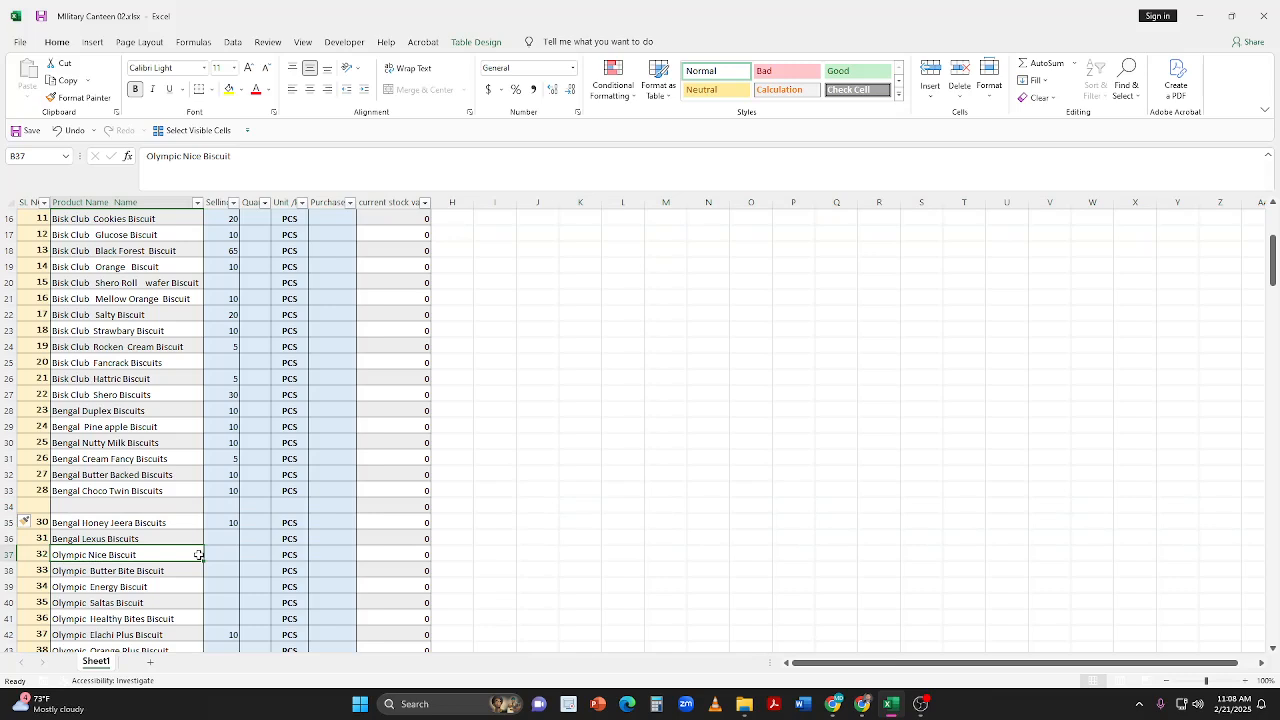
drag(198, 555, 346, 550)
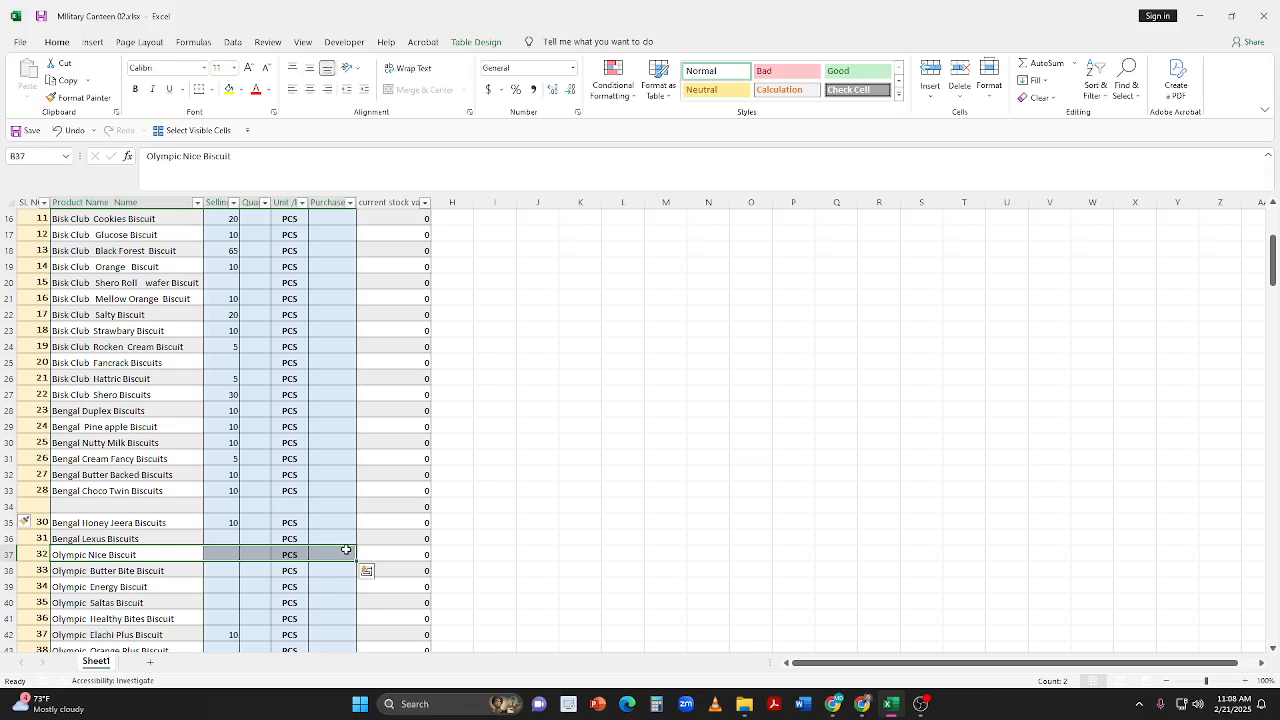
key(ctrl+c)
click(108, 508)
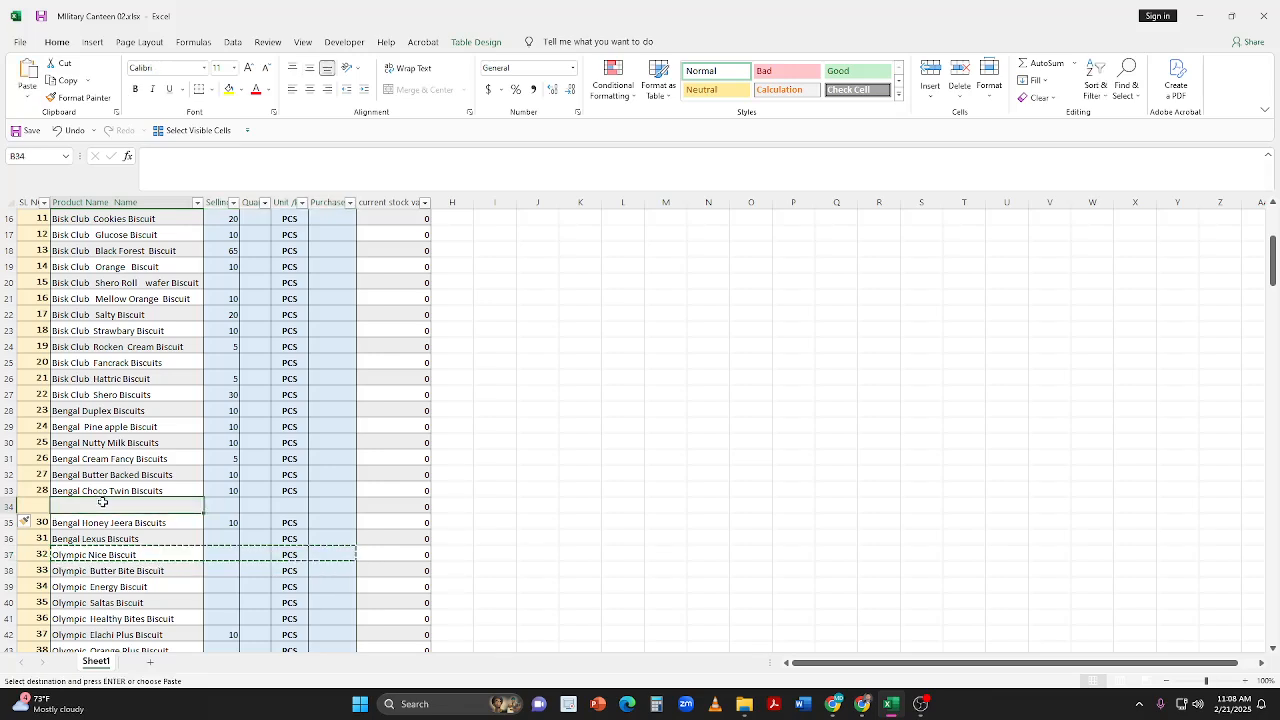
key(ctrl+v)
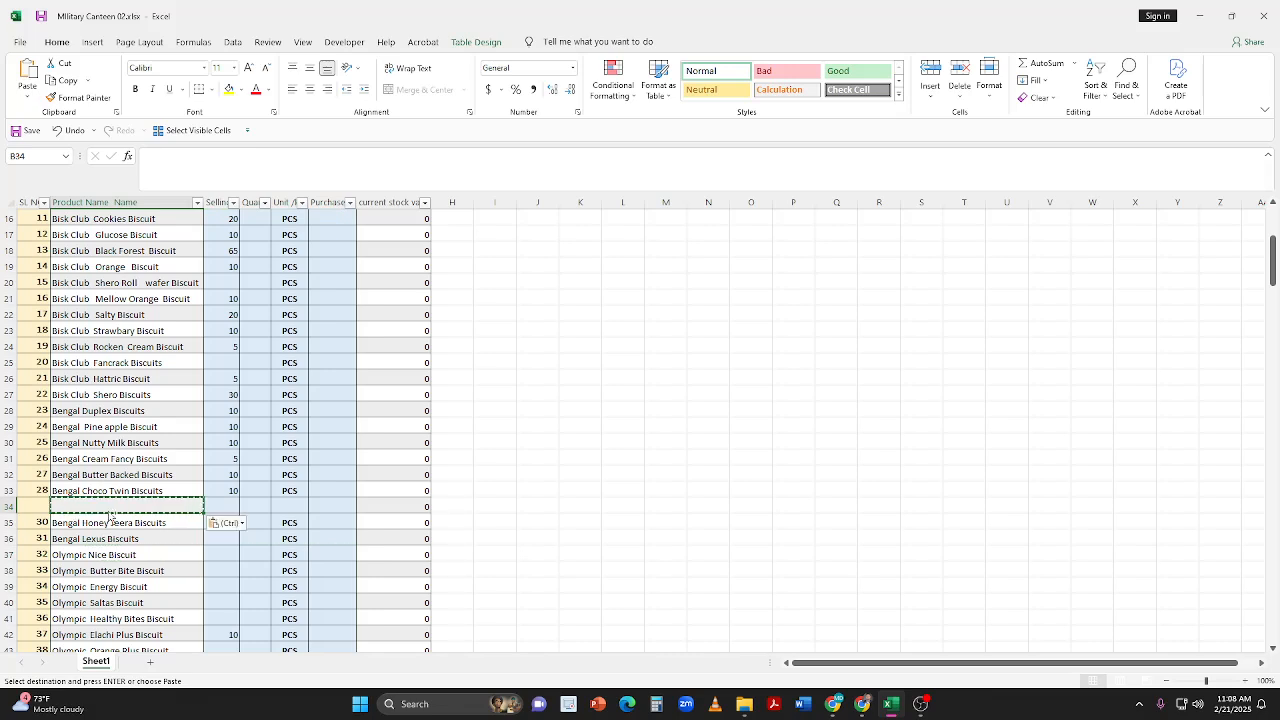
click(100, 554)
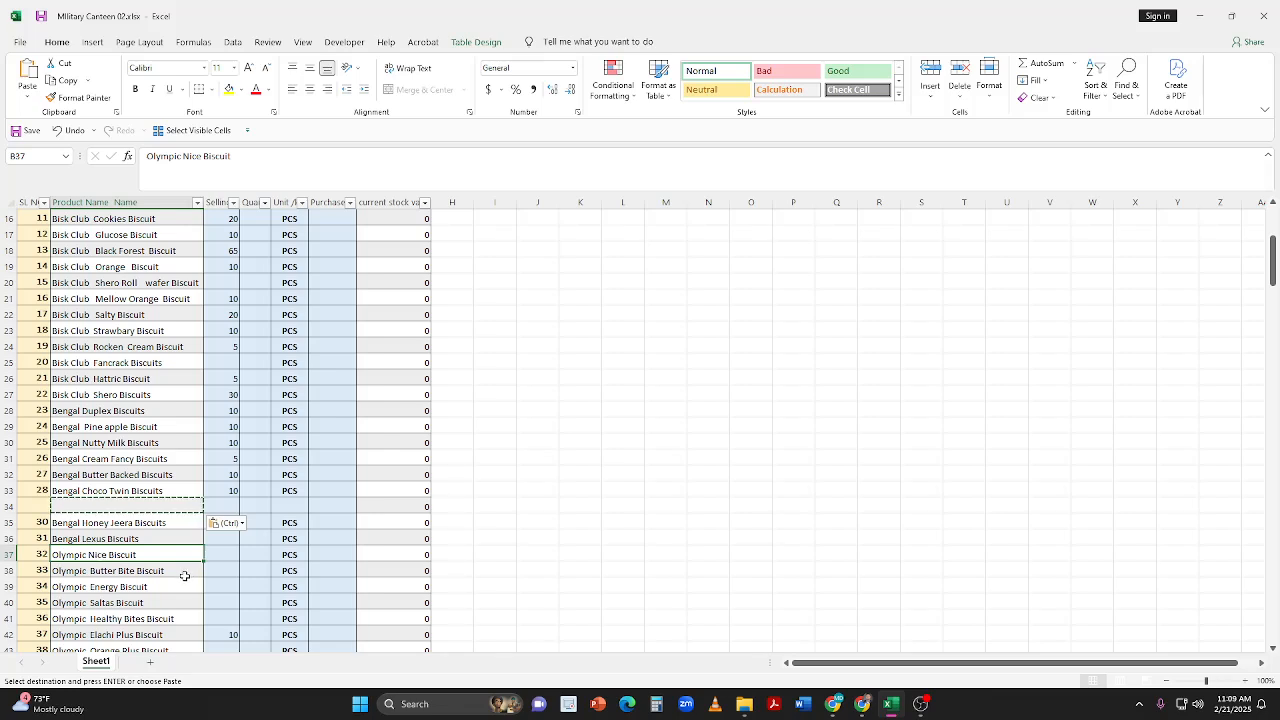
key(ctrl+z)
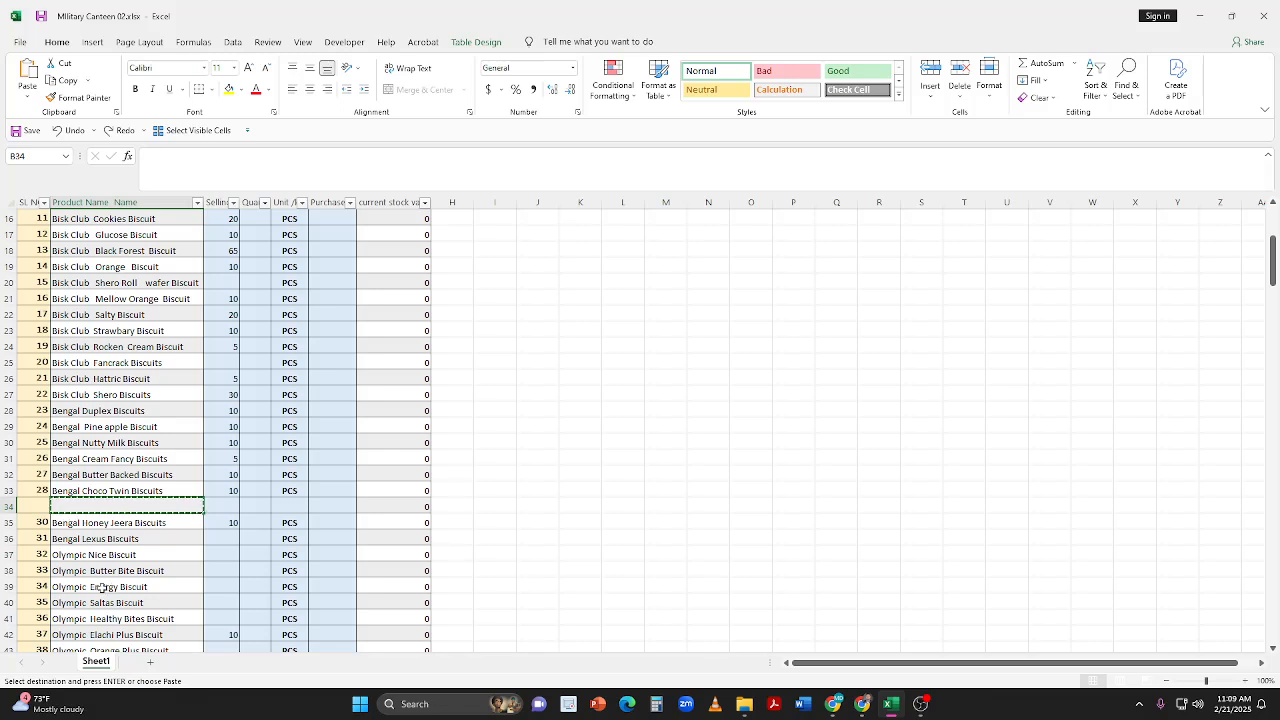
key(shift+space)
key(ctrl+minus)
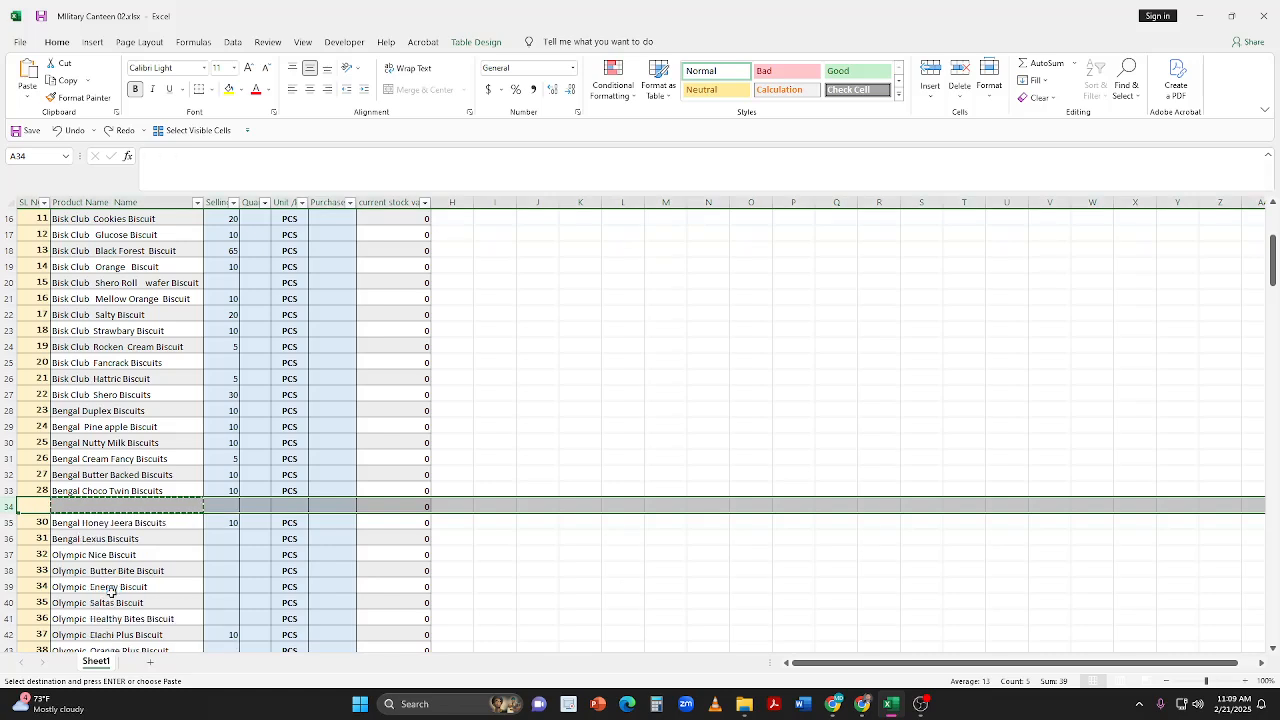
key(ctrl+z)
drag(100, 554, 296, 554)
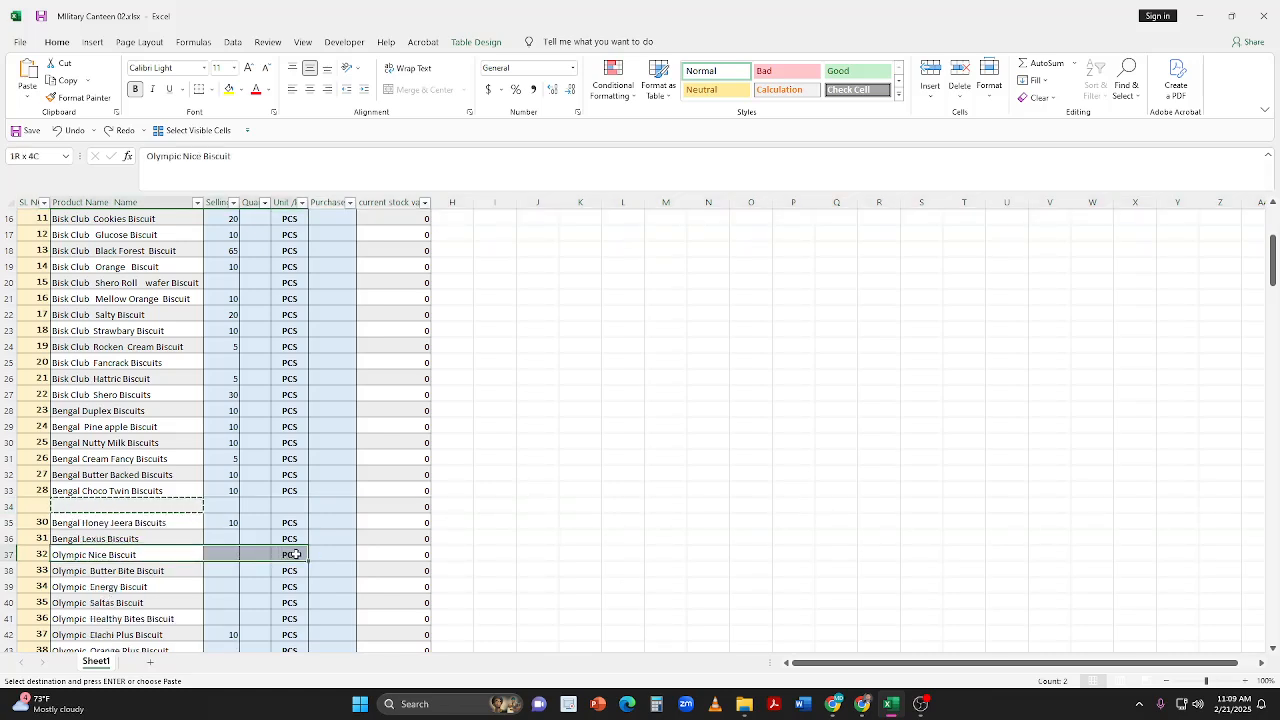
Step: Move the Olympic Energy Biscuit entry, from product name through purchase price, from row 39 into the blank row 34
drag(90, 586, 349, 586)
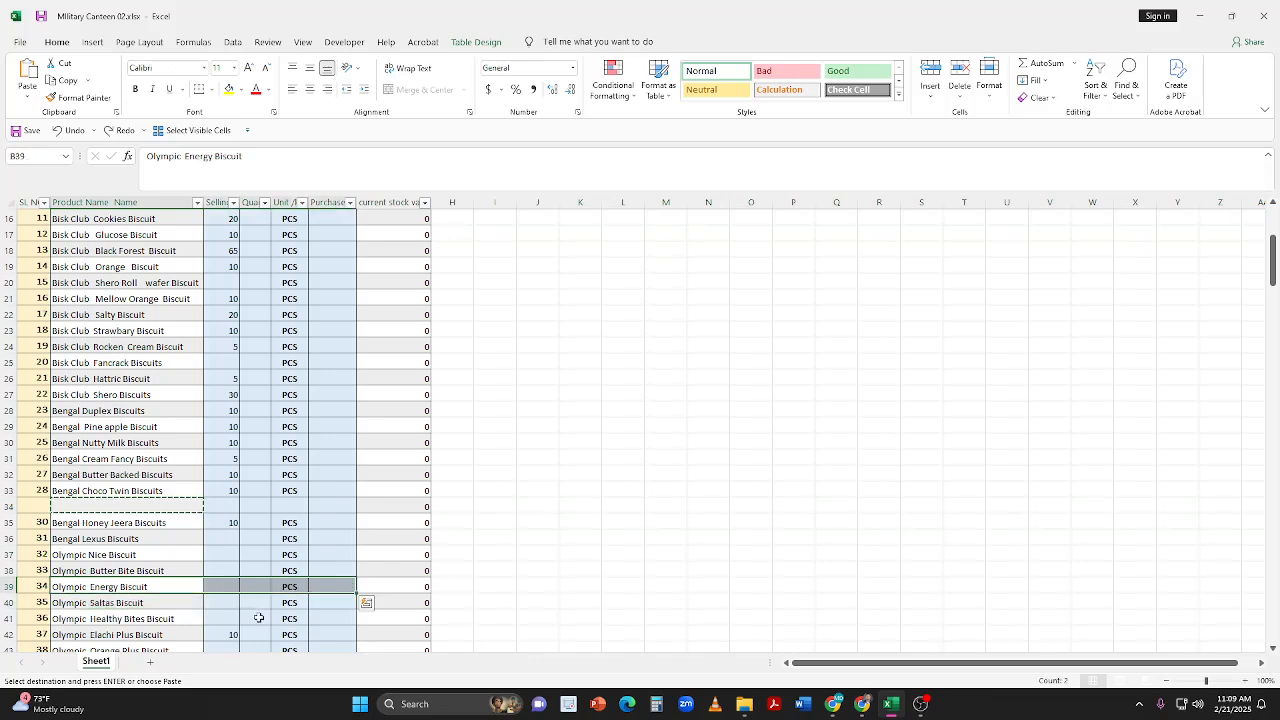
key(ctrl+c)
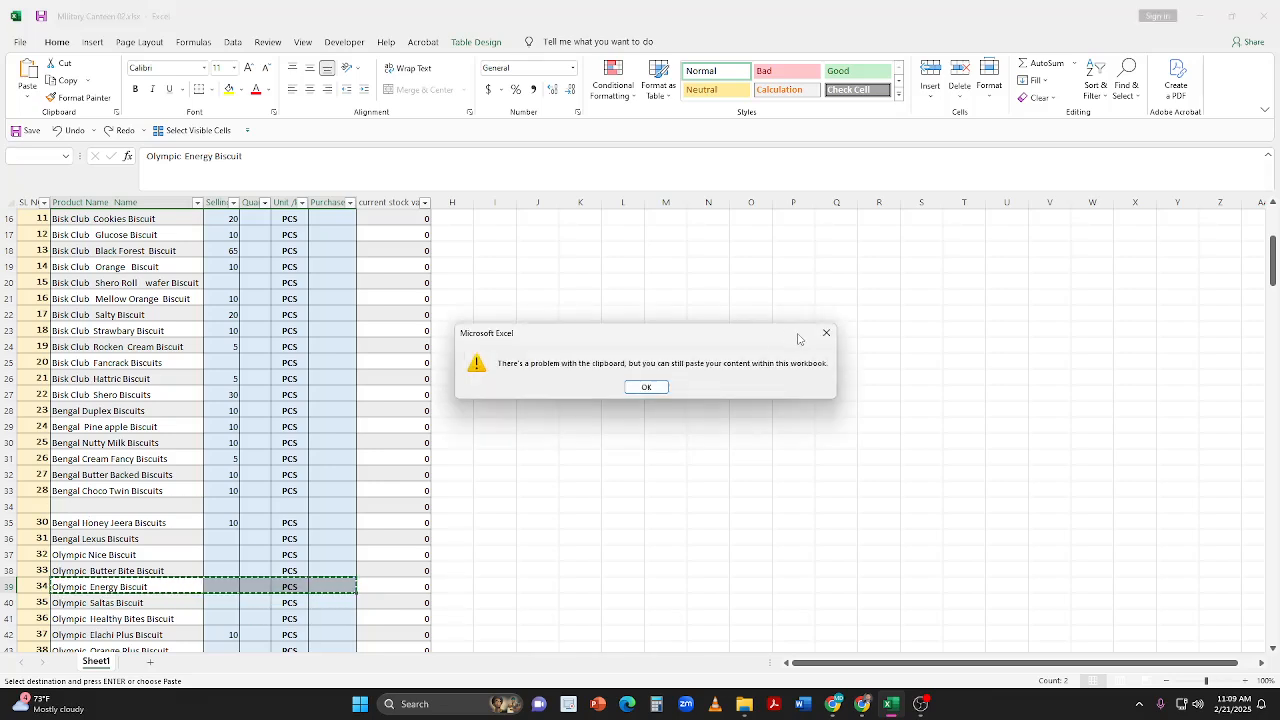
click(826, 333)
right_click(138, 588)
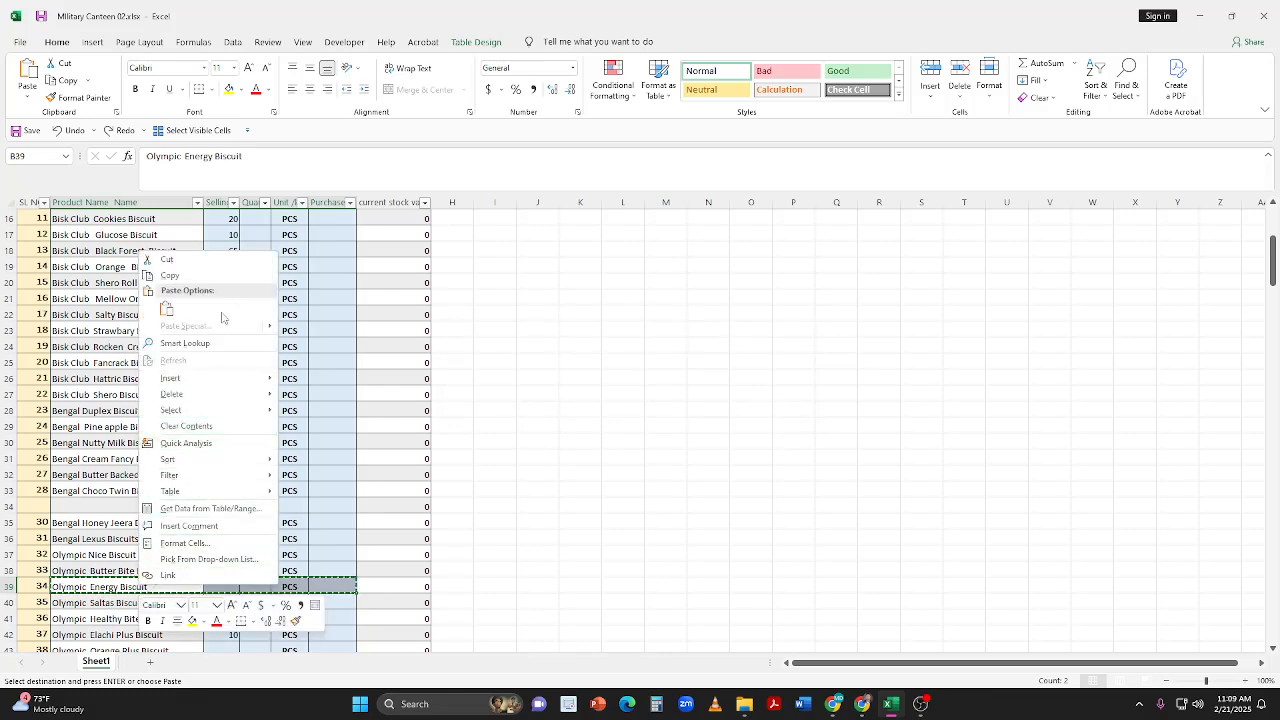
click(166, 259)
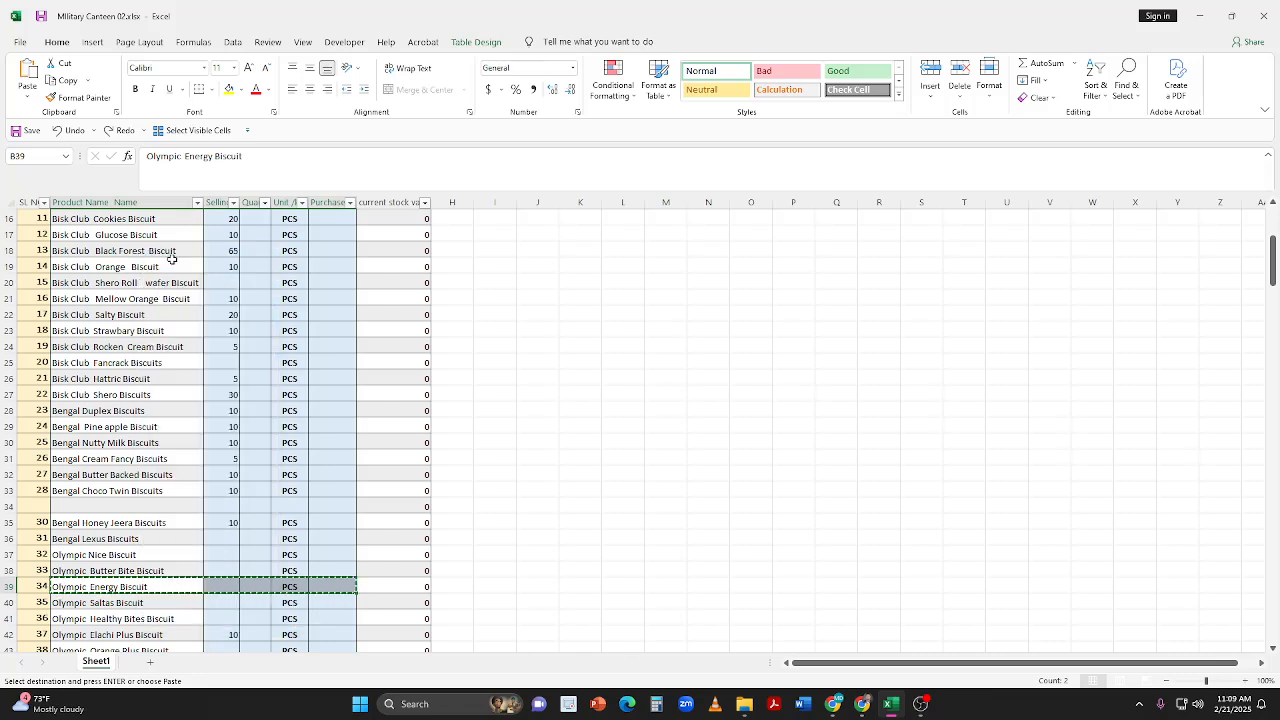
right_click(76, 507)
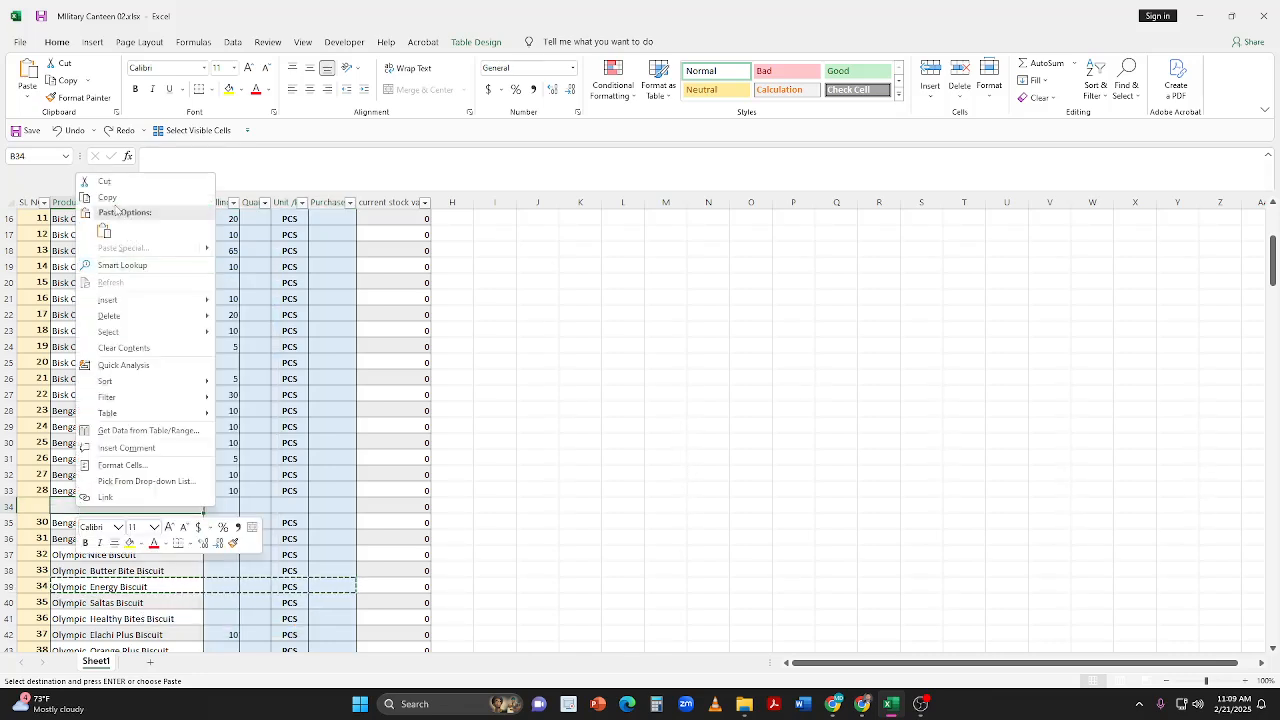
click(103, 231)
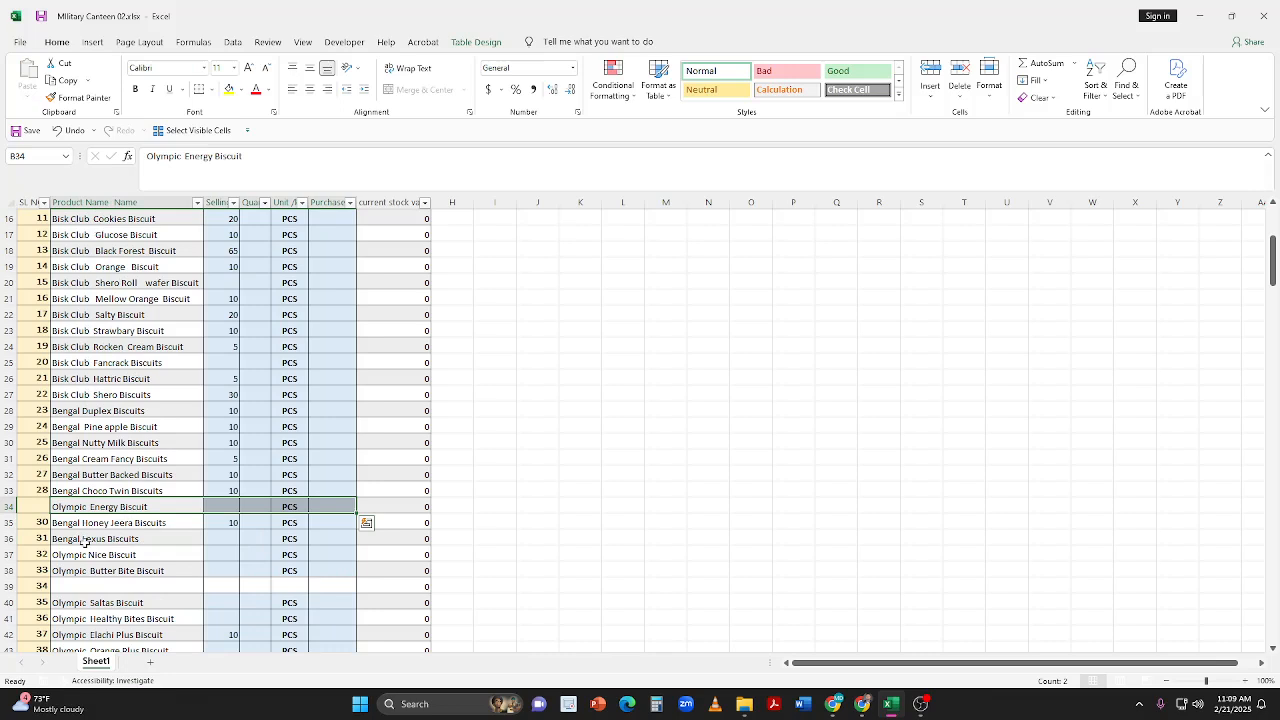
Step: Delete the emptied row 39 between Olympic Butter Bite Biscuit and Olympic Saltas Biscuit
click(10, 586)
right_click(10, 586)
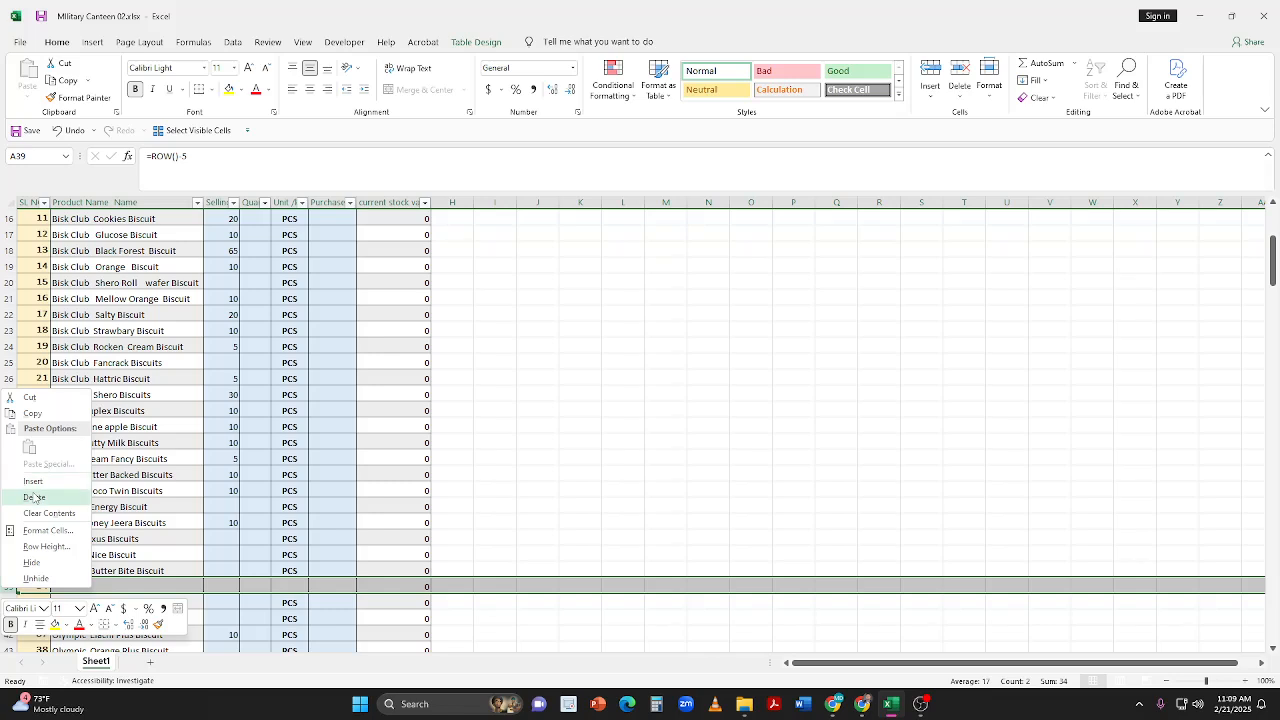
click(34, 497)
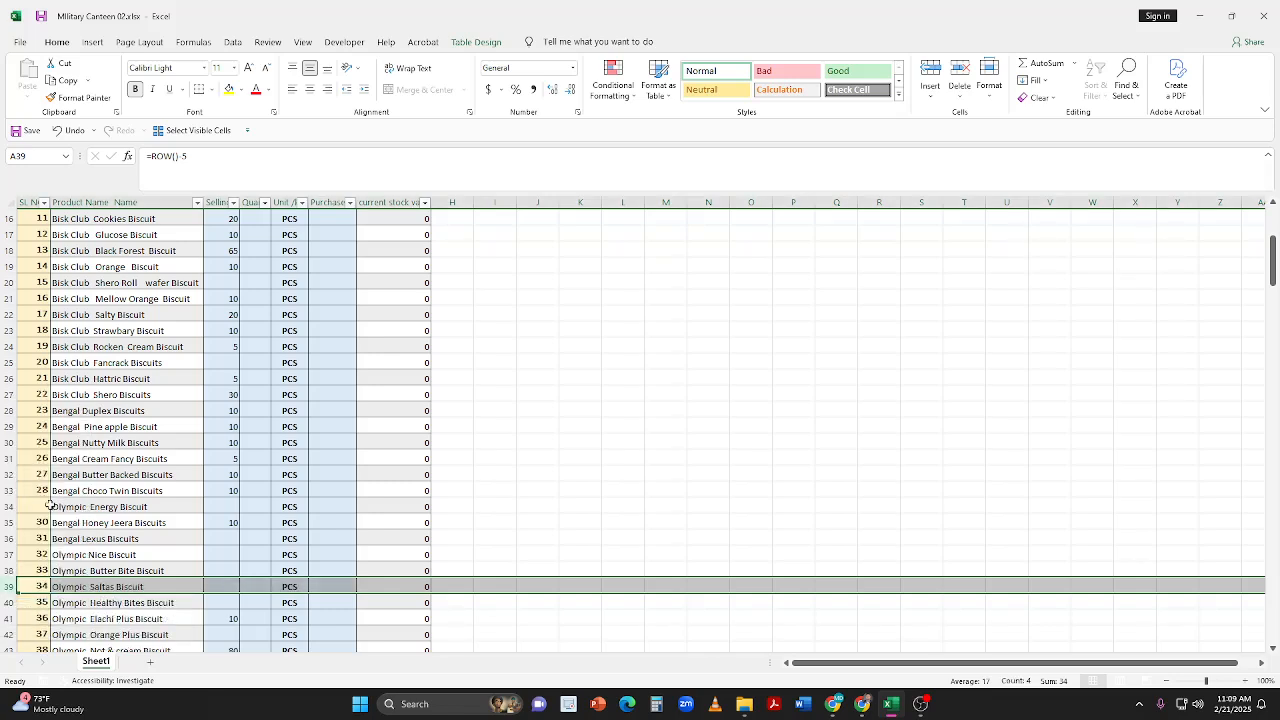
Step: Enter serial number 29 for Olympic Energy Biscuit in row 34
click(44, 505)
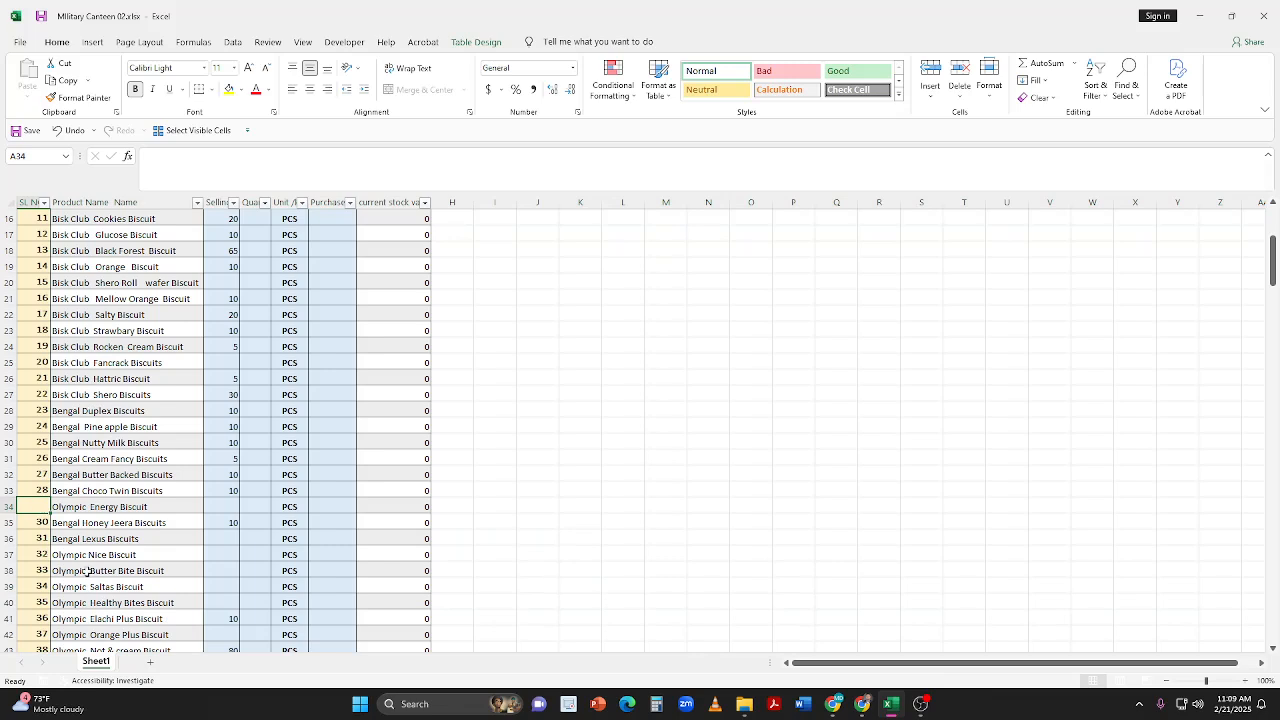
text(2)
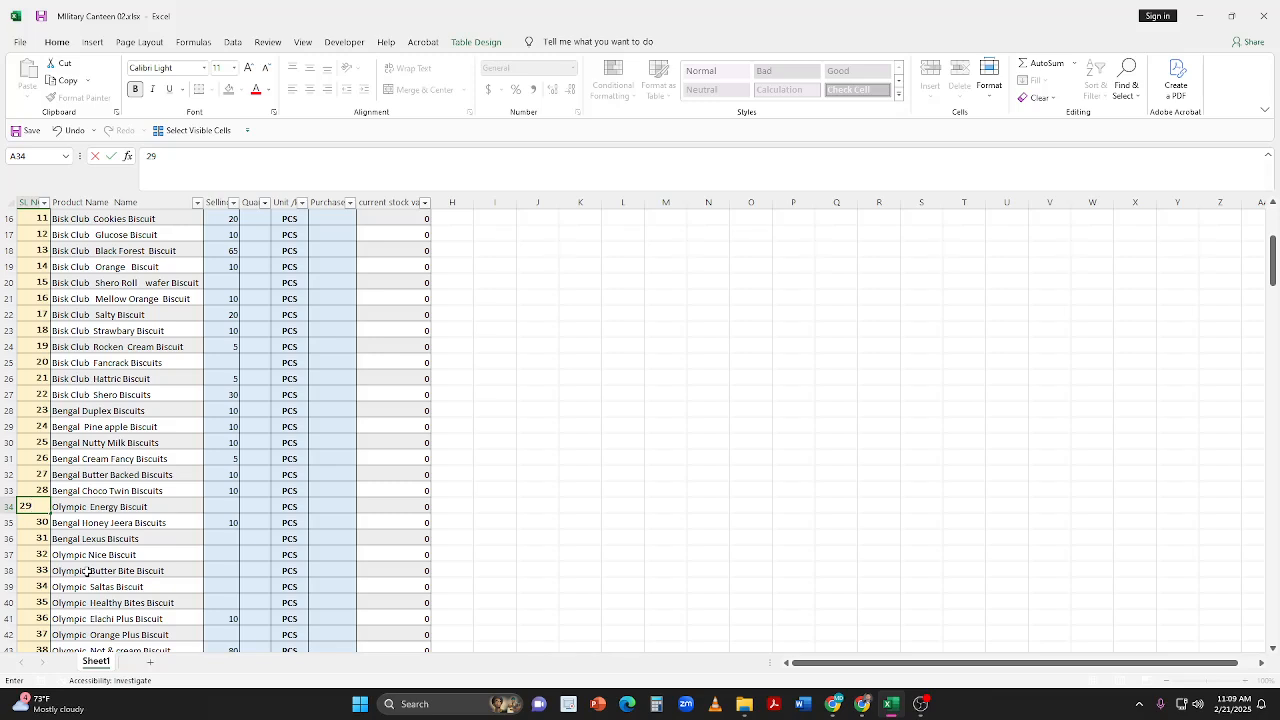
text(9)
key(Tab)
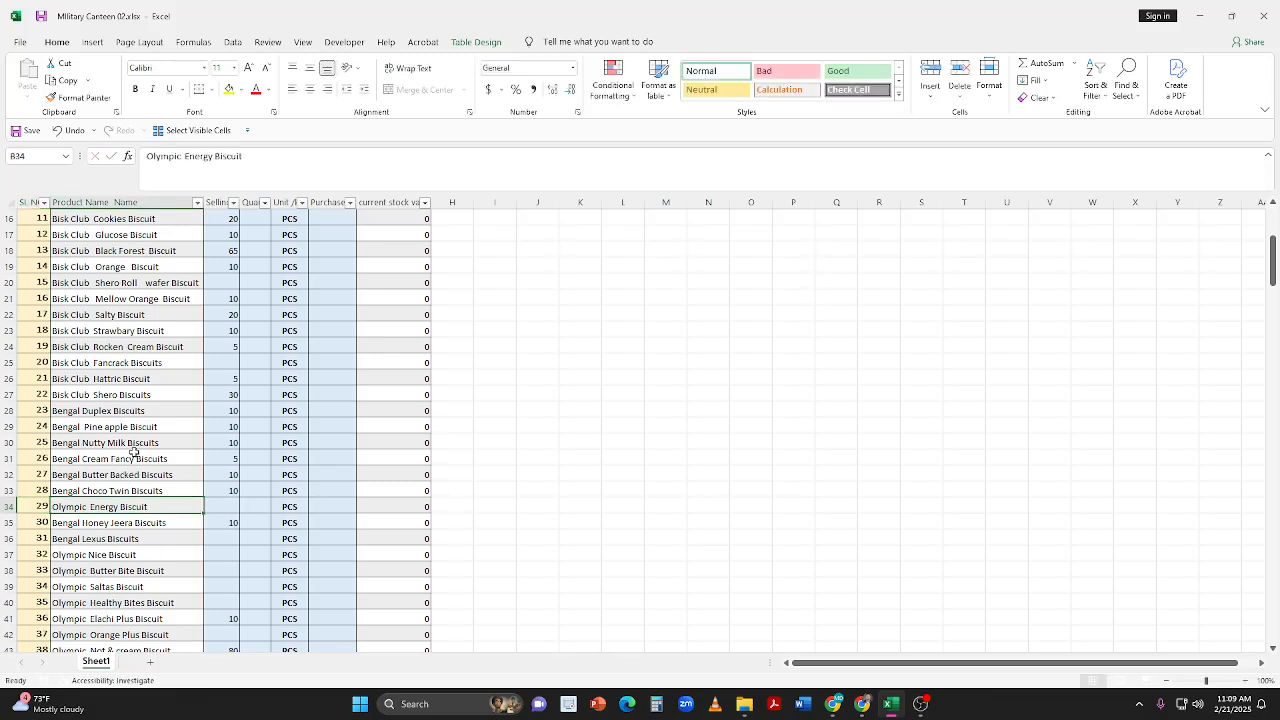
Step: Enter a quantity of 10 and a purchase price of 8 for Bengal Duplex Biscuits in row 28
click(316, 410)
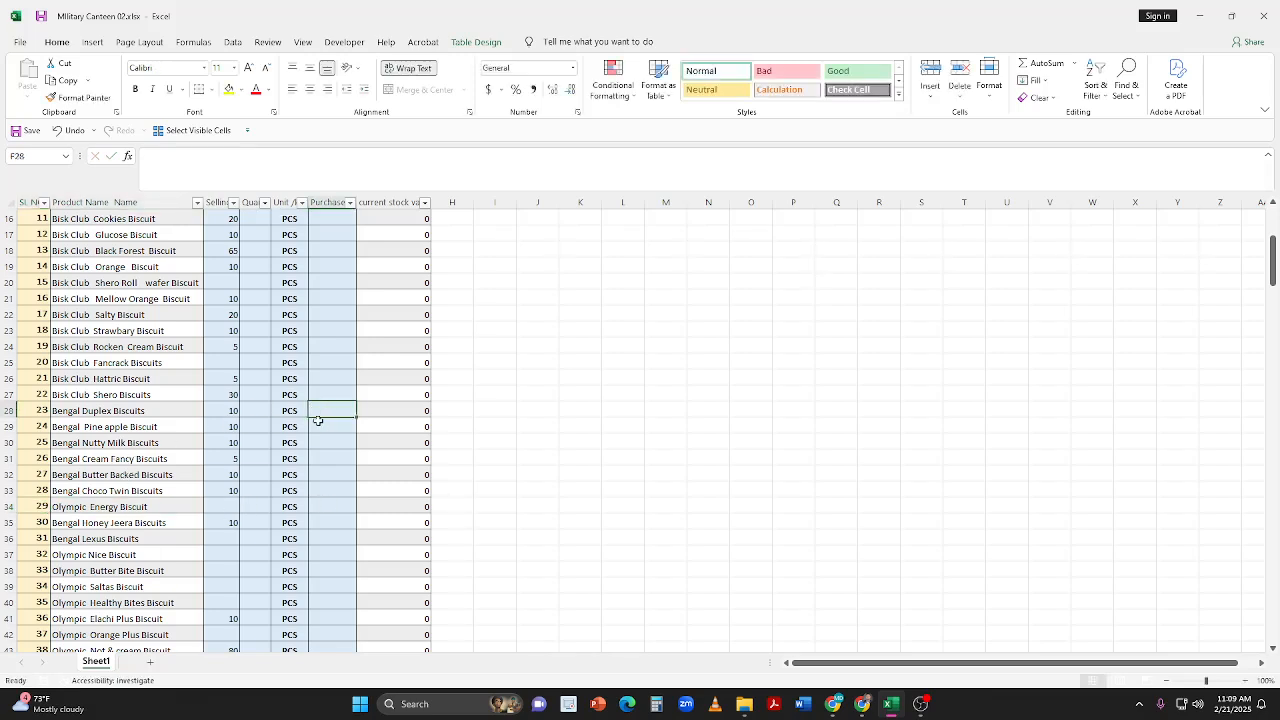
click(250, 409)
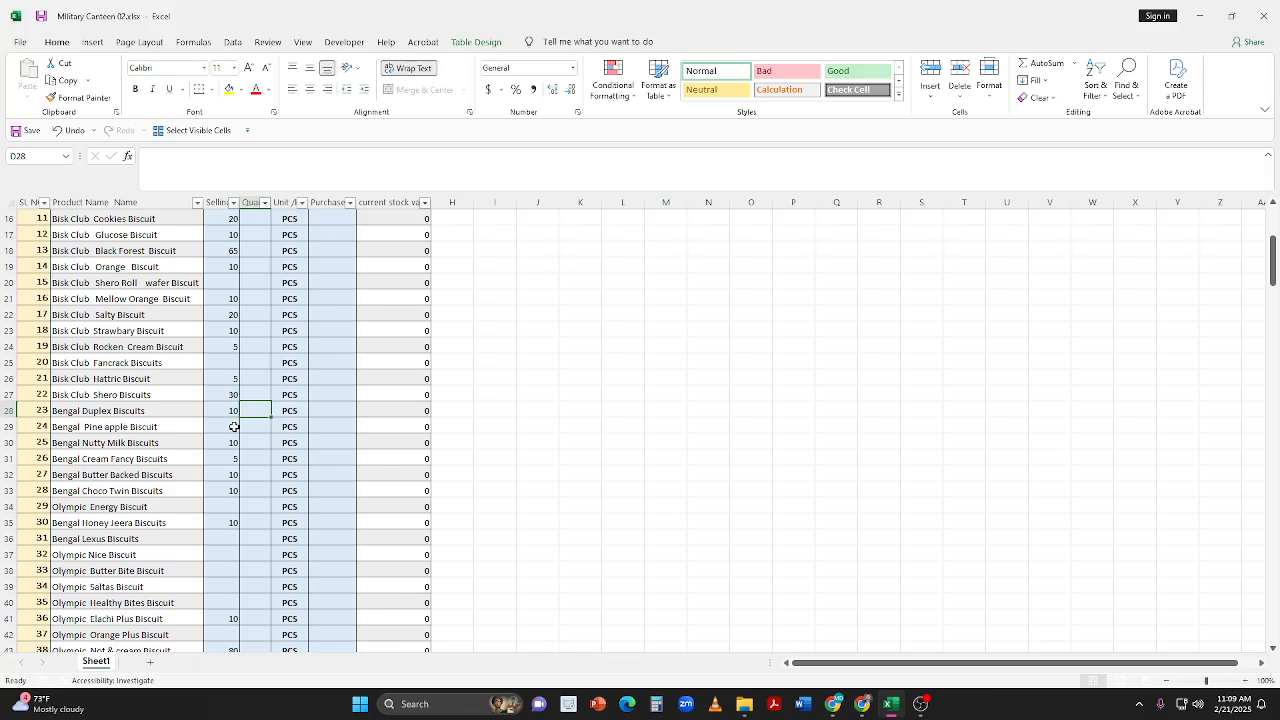
text(10)
key(Tab)
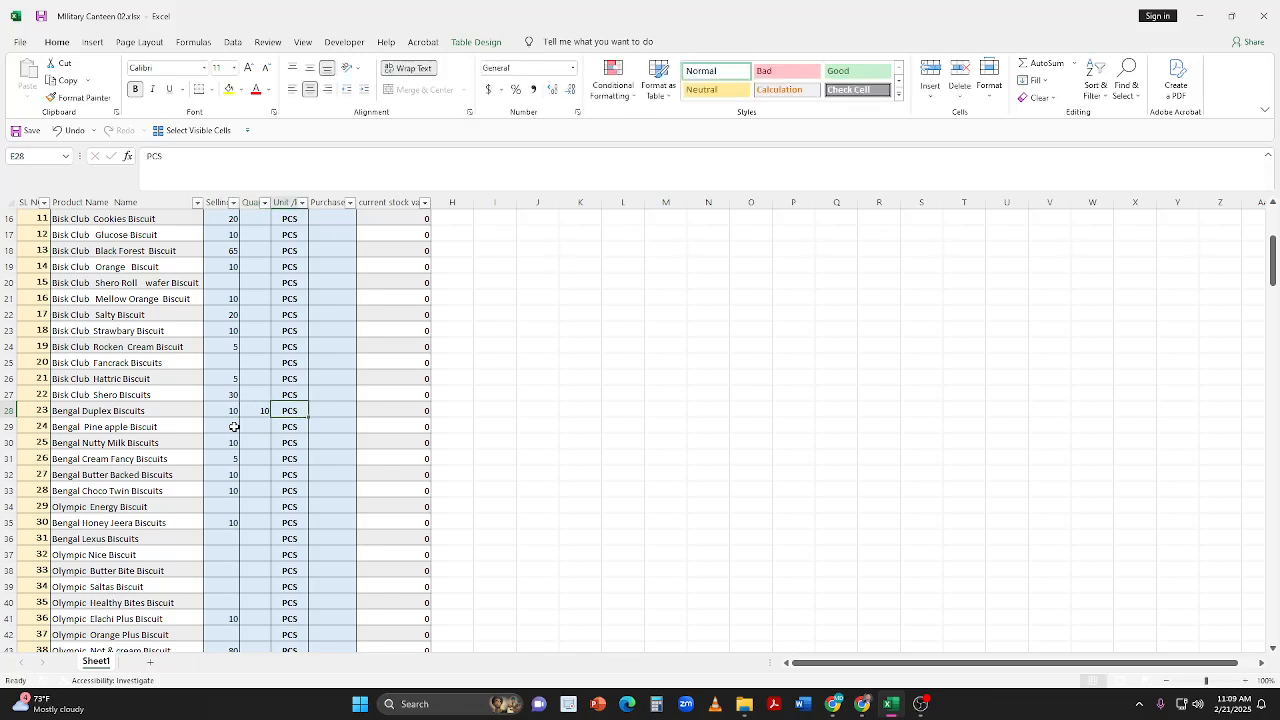
key(Tab)
text(8)
key(Tab)
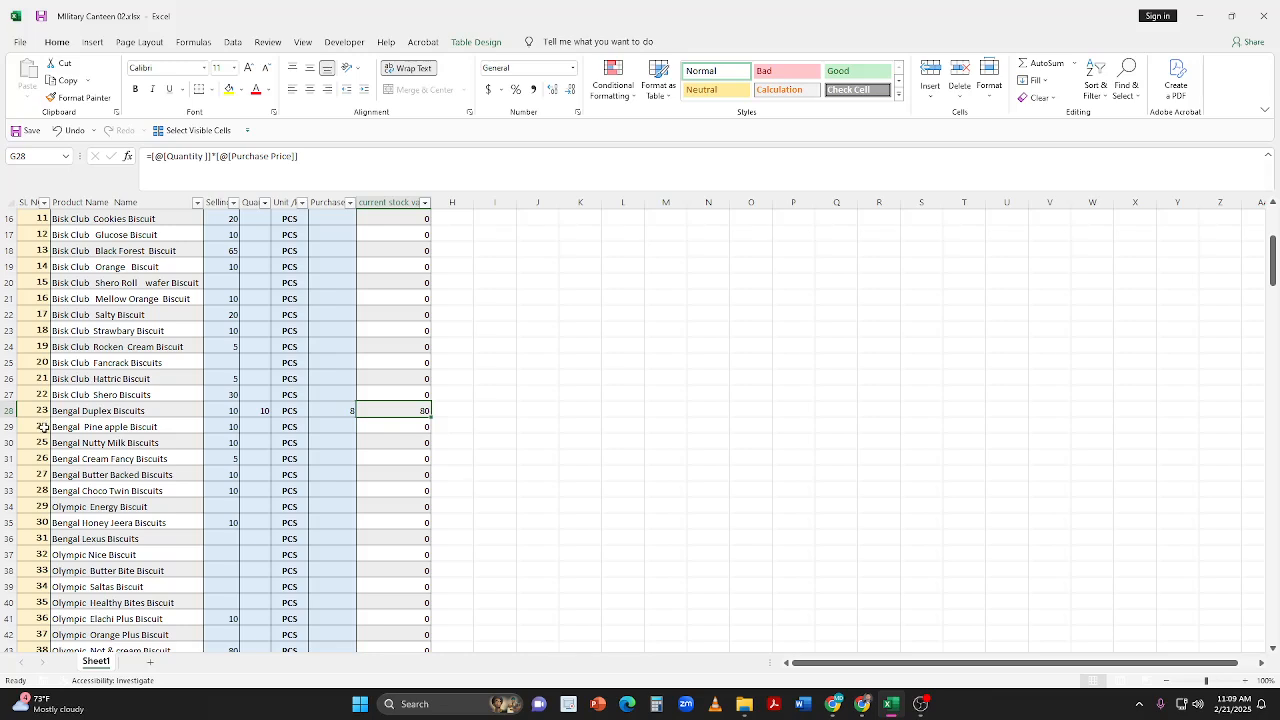
Step: Insert a blank row at row 37, between Bengal Lexus Biscuits and Olympic Nice Biscuit
click(64, 539)
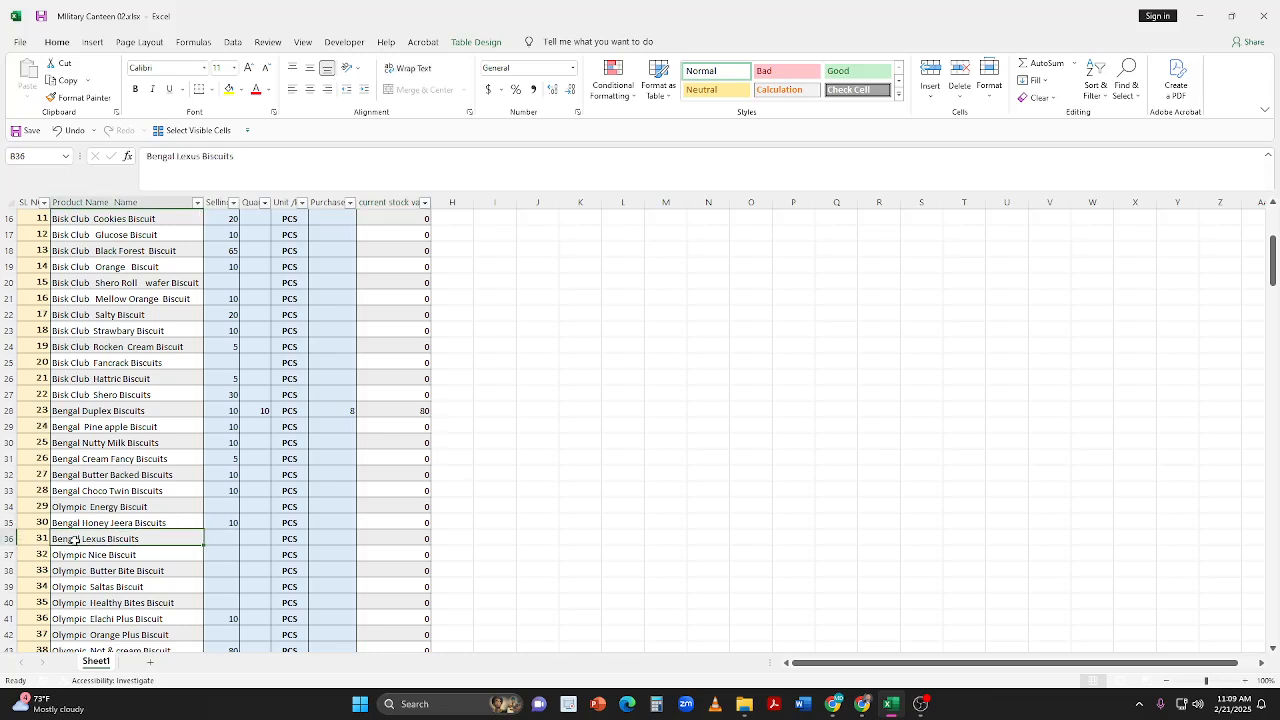
click(76, 555)
click(72, 541)
click(76, 555)
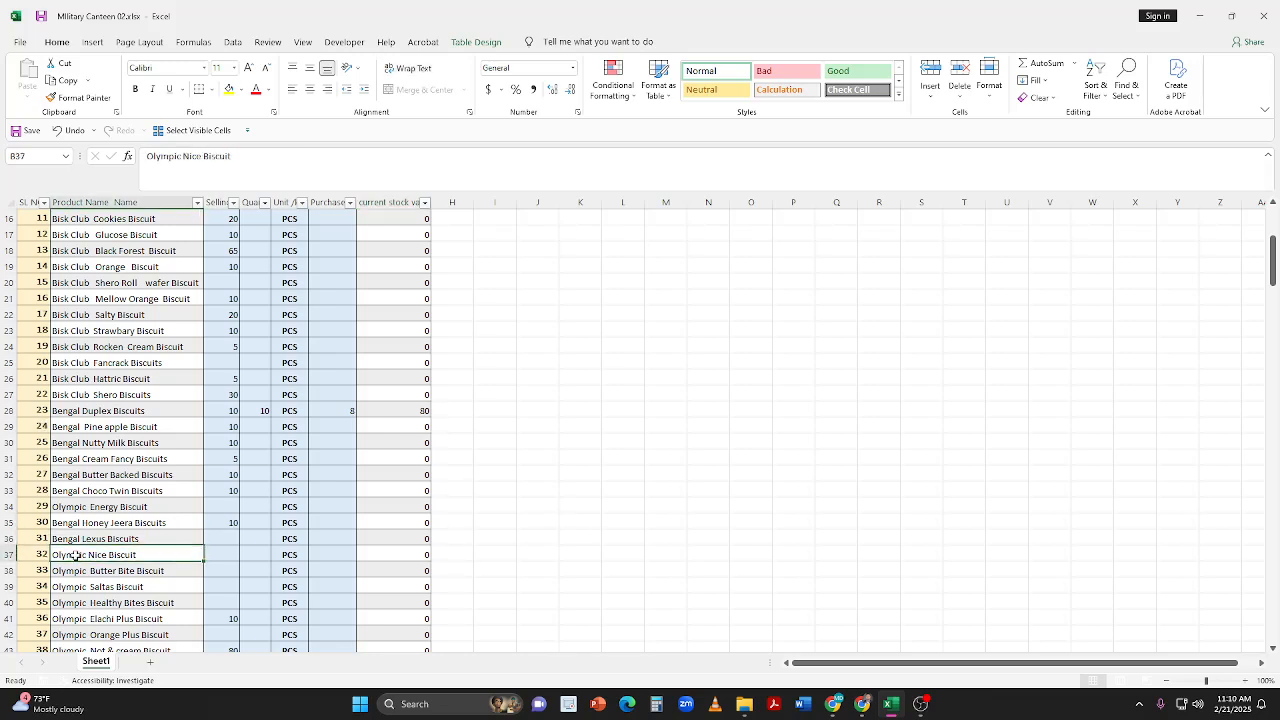
click(8, 555)
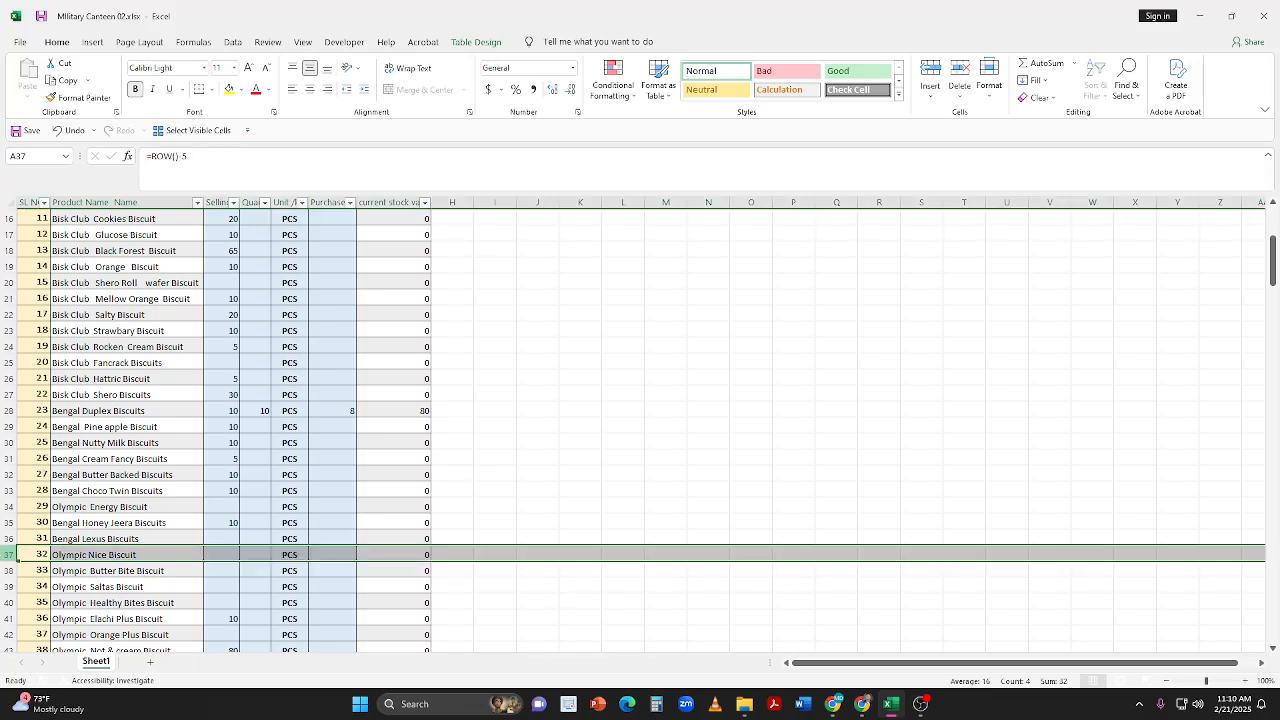
right_click(6, 555)
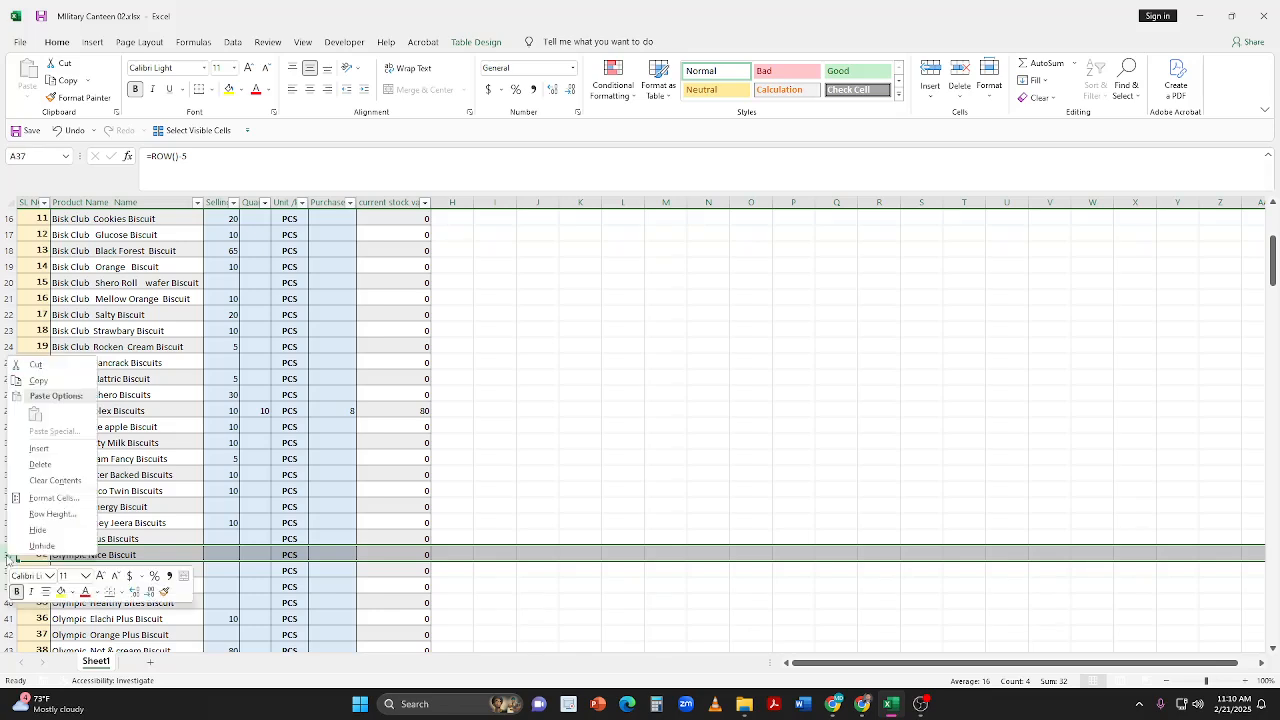
click(38, 449)
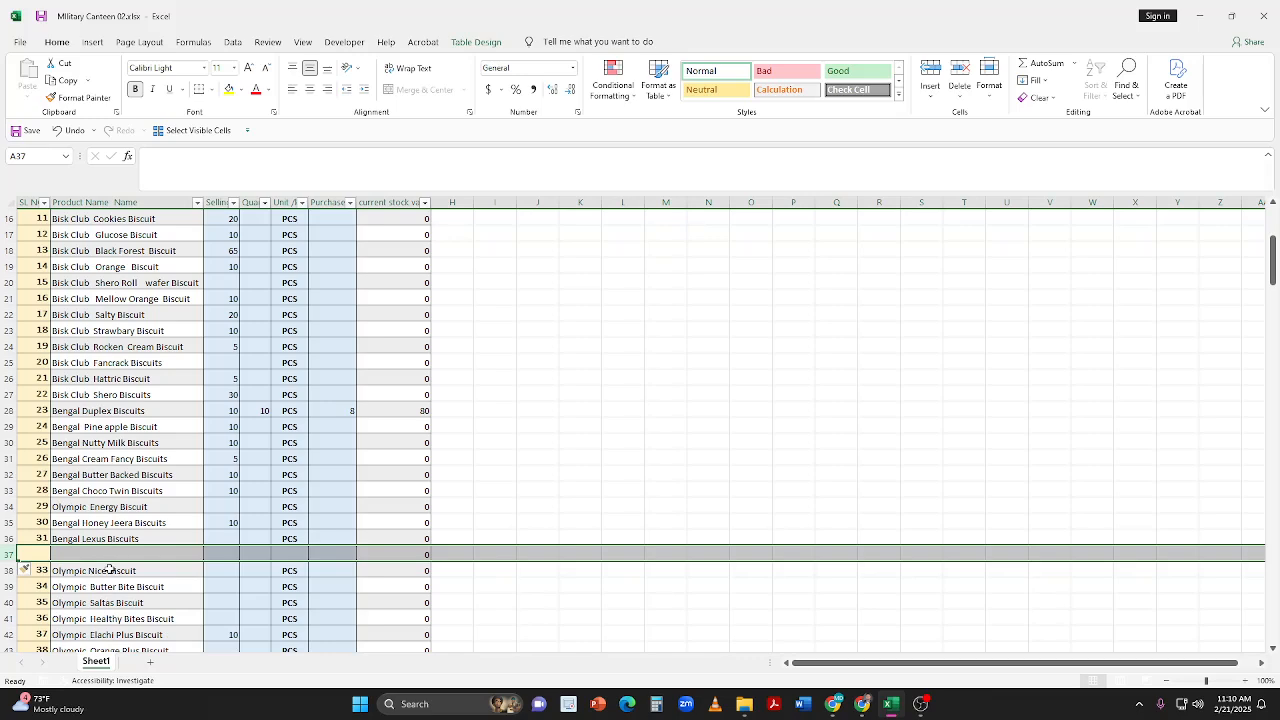
Step: Move the Bengal Duplex Biscuits entry, from product name through purchase price, from row 28 into the blank row 37
click(60, 412)
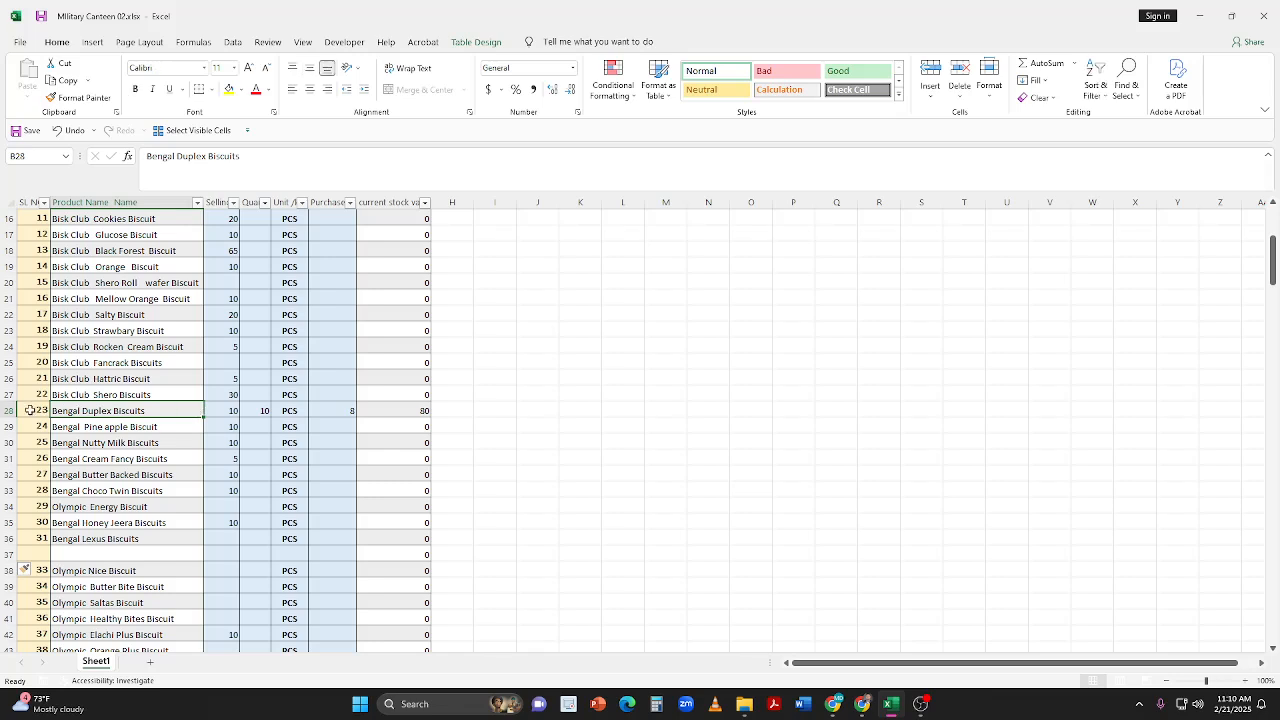
drag(103, 410, 338, 408)
key(ctrl+c)
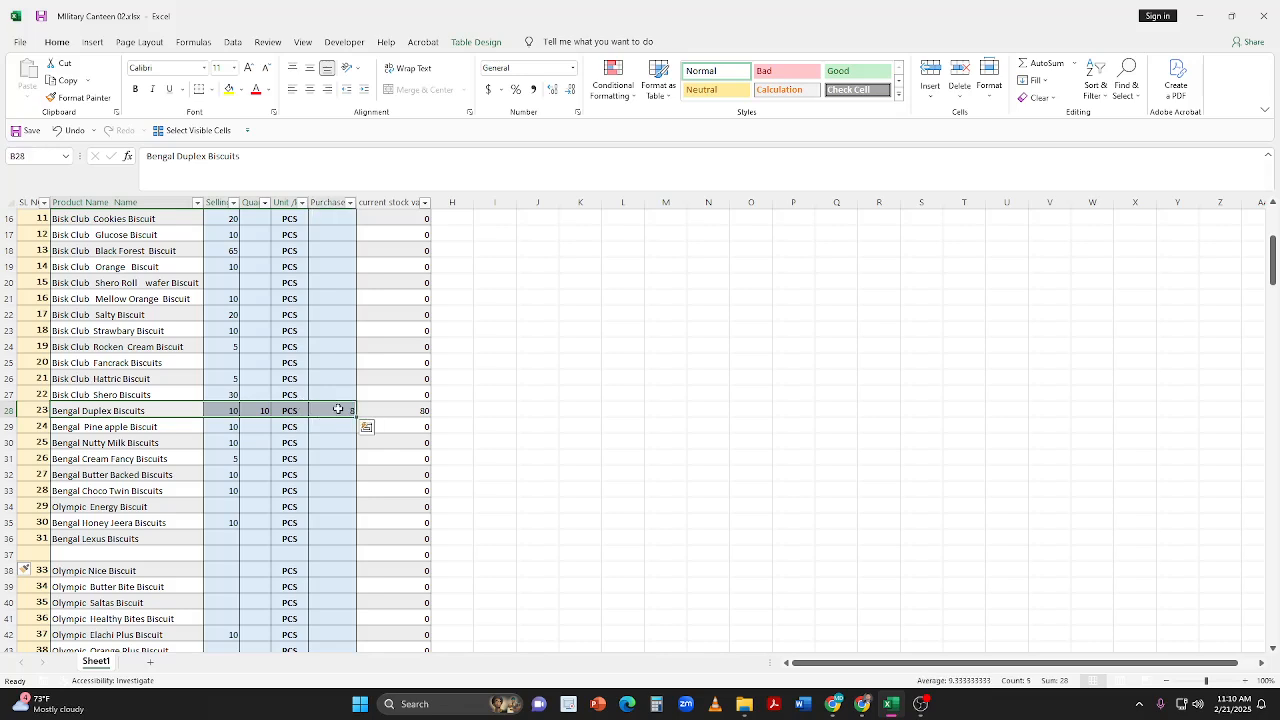
right_click(338, 409)
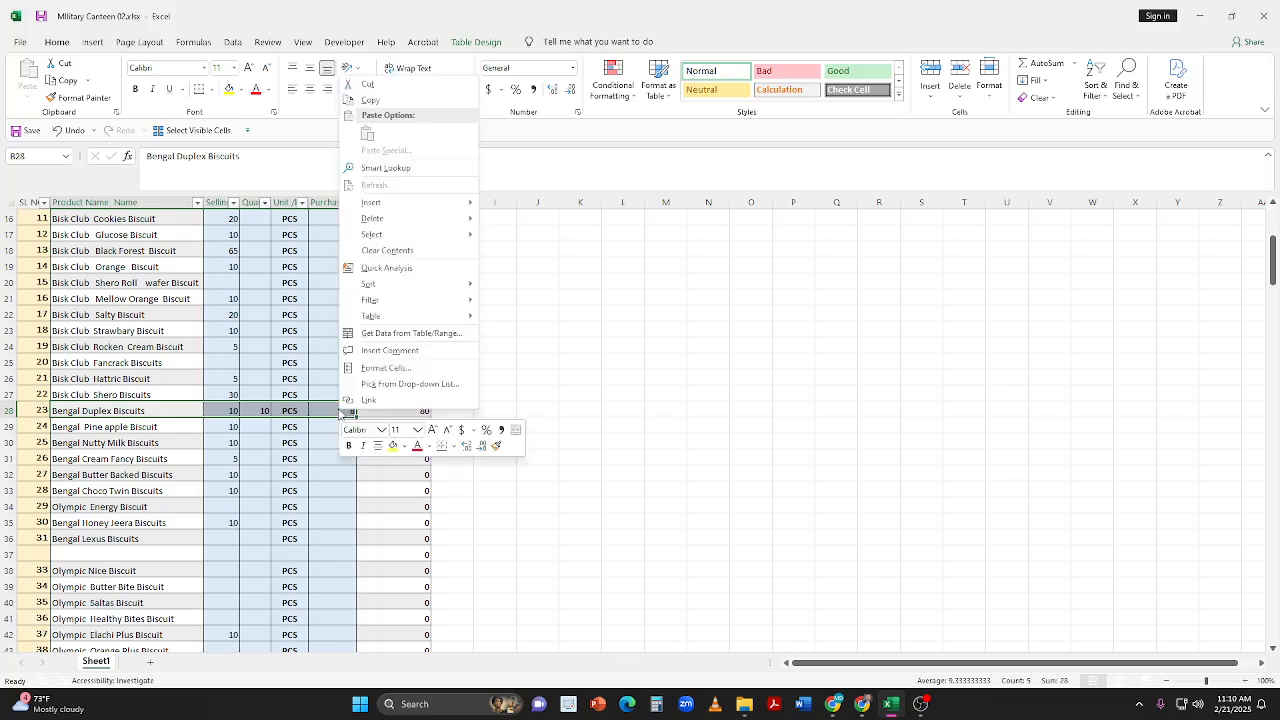
click(368, 85)
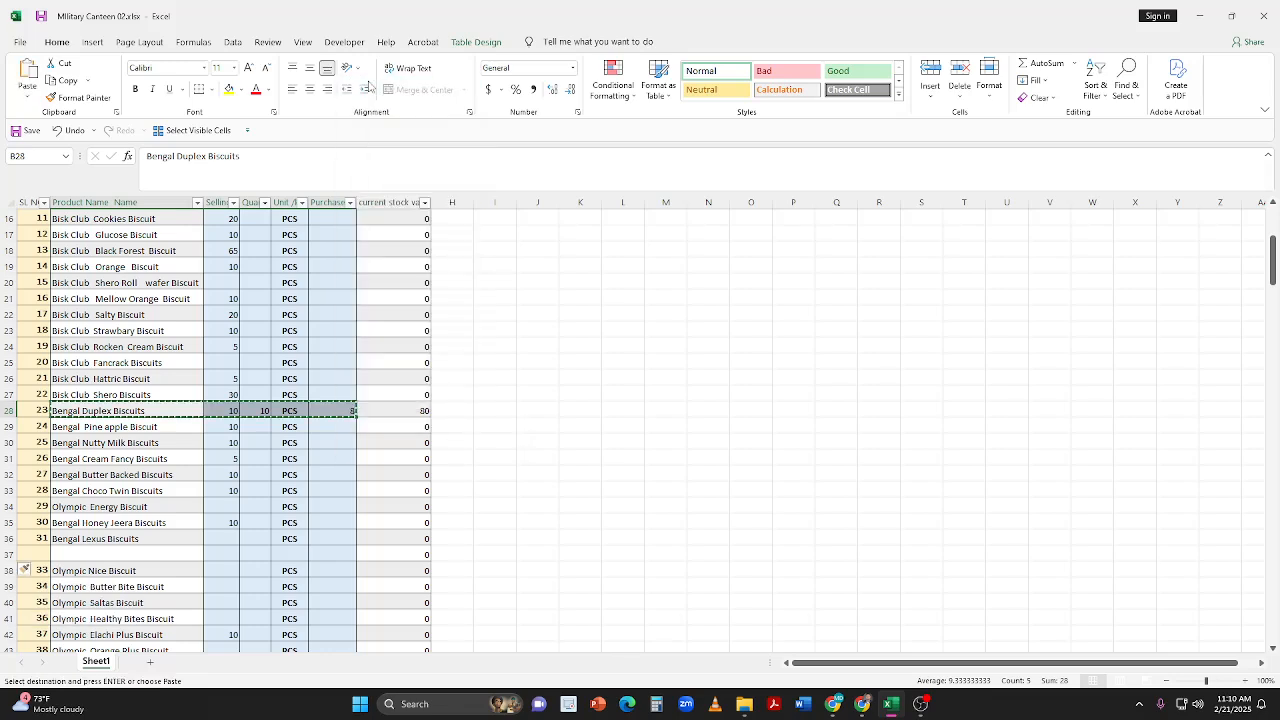
right_click(99, 556)
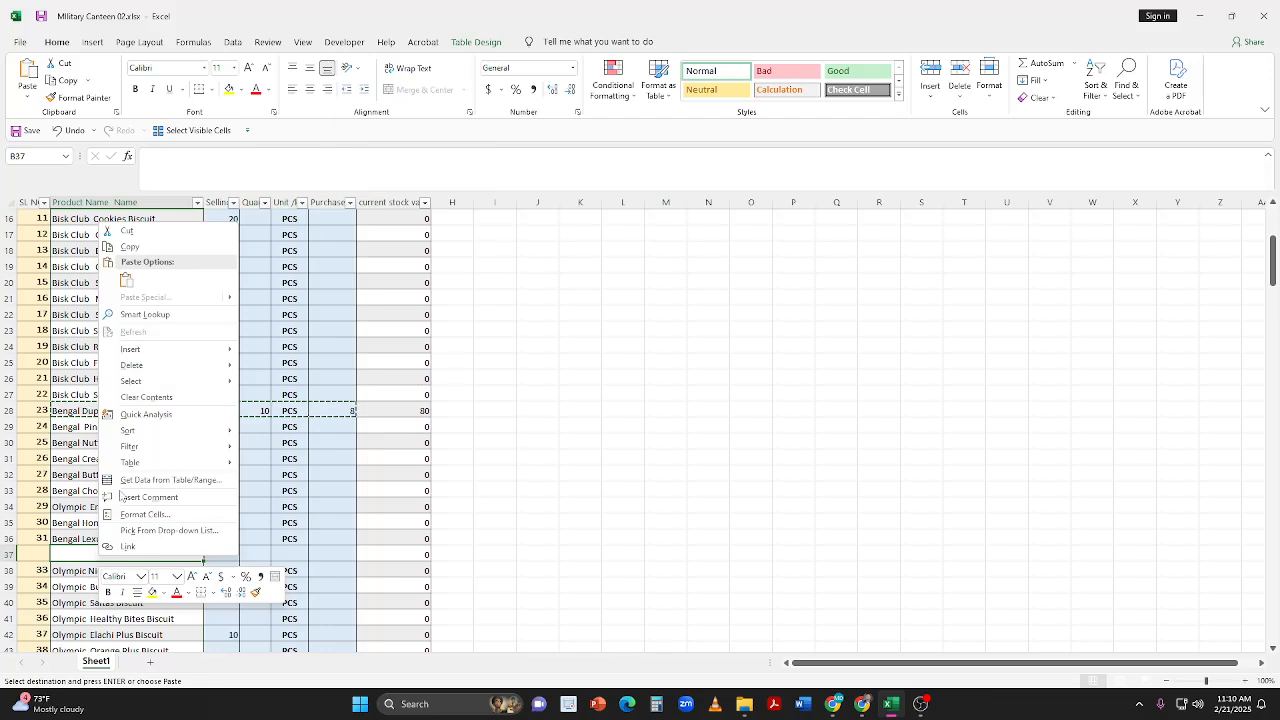
click(126, 281)
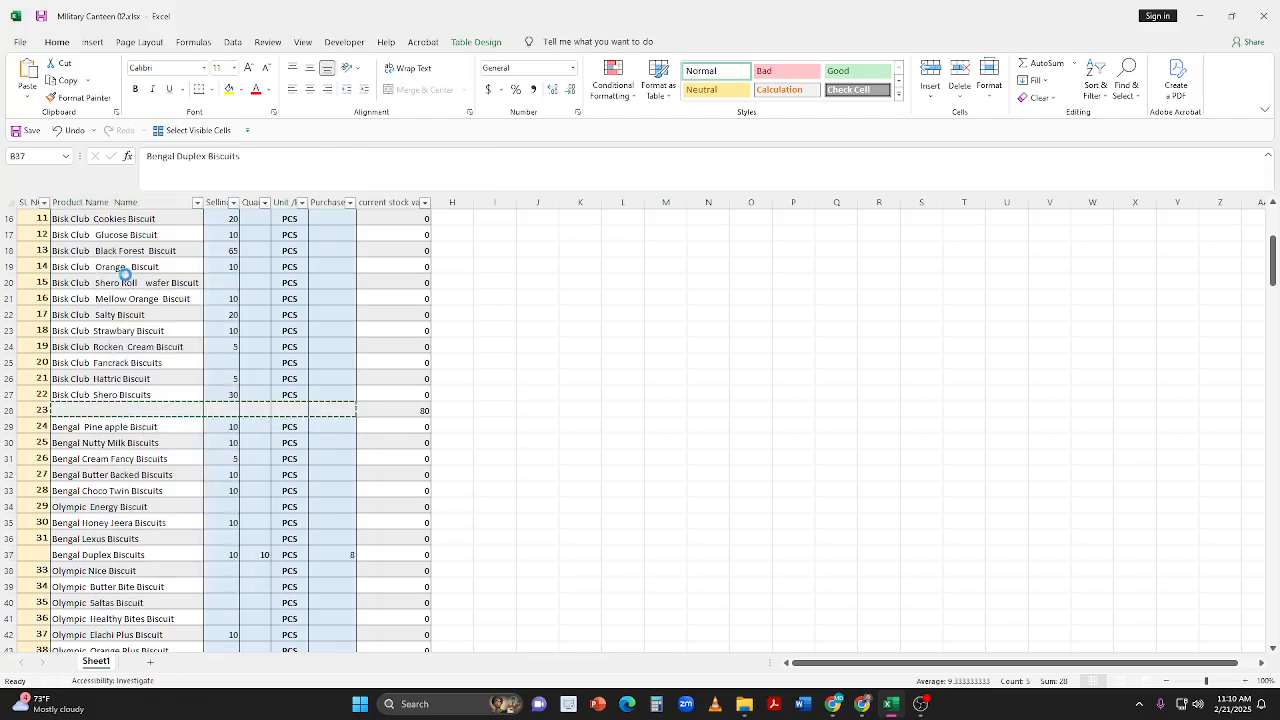
click(566, 540)
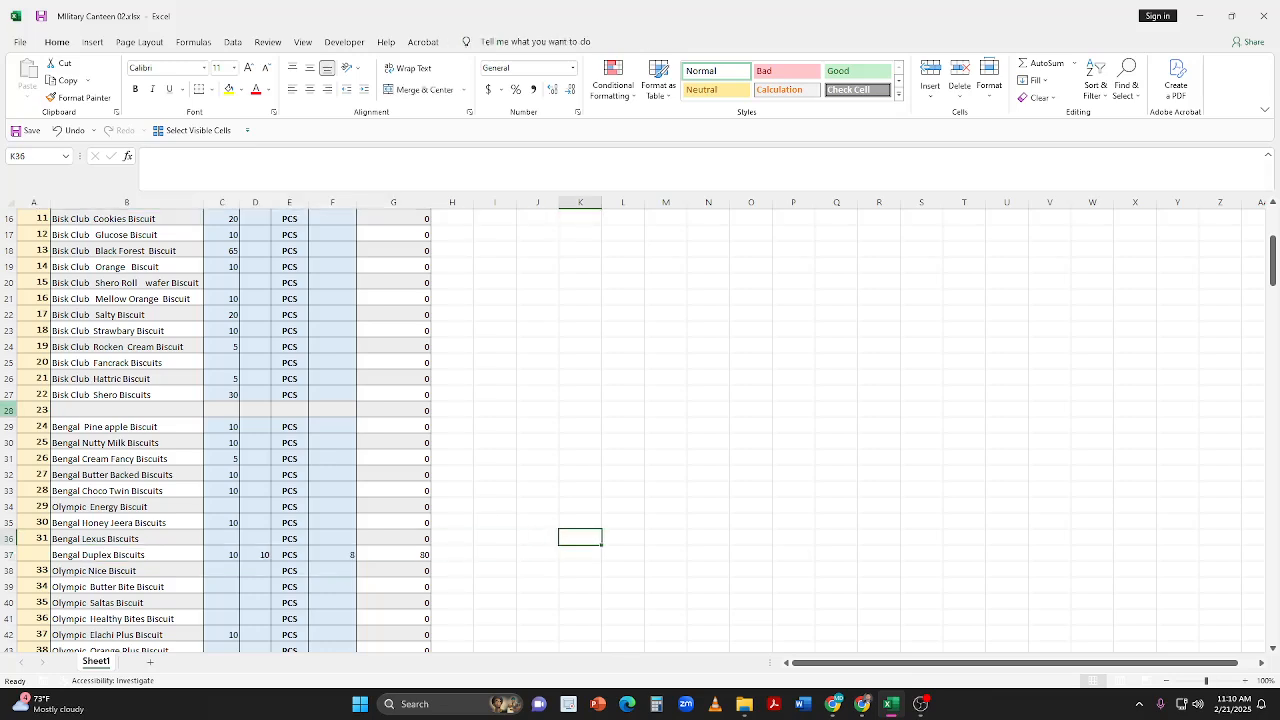
Step: Delete the emptied row 28 between Bisk Club Shero Biscuits and Bengal Pine apple Biscuit
click(9, 410)
right_click(9, 410)
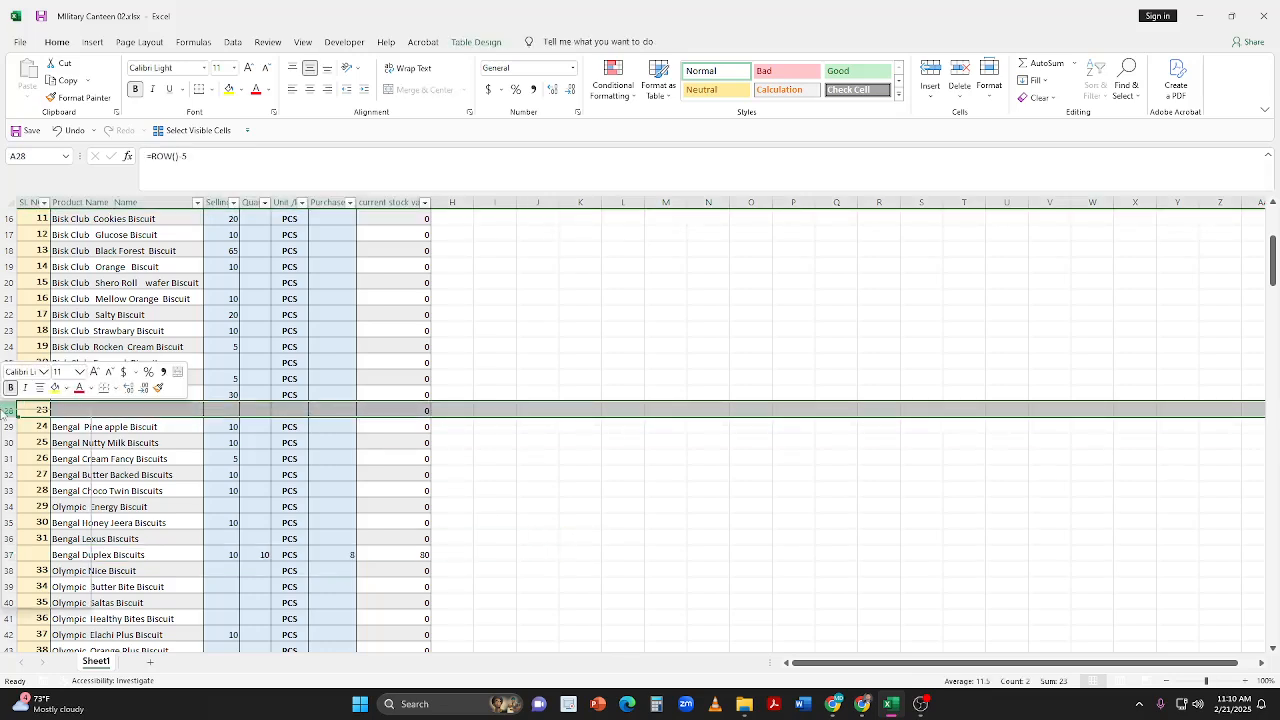
click(22, 514)
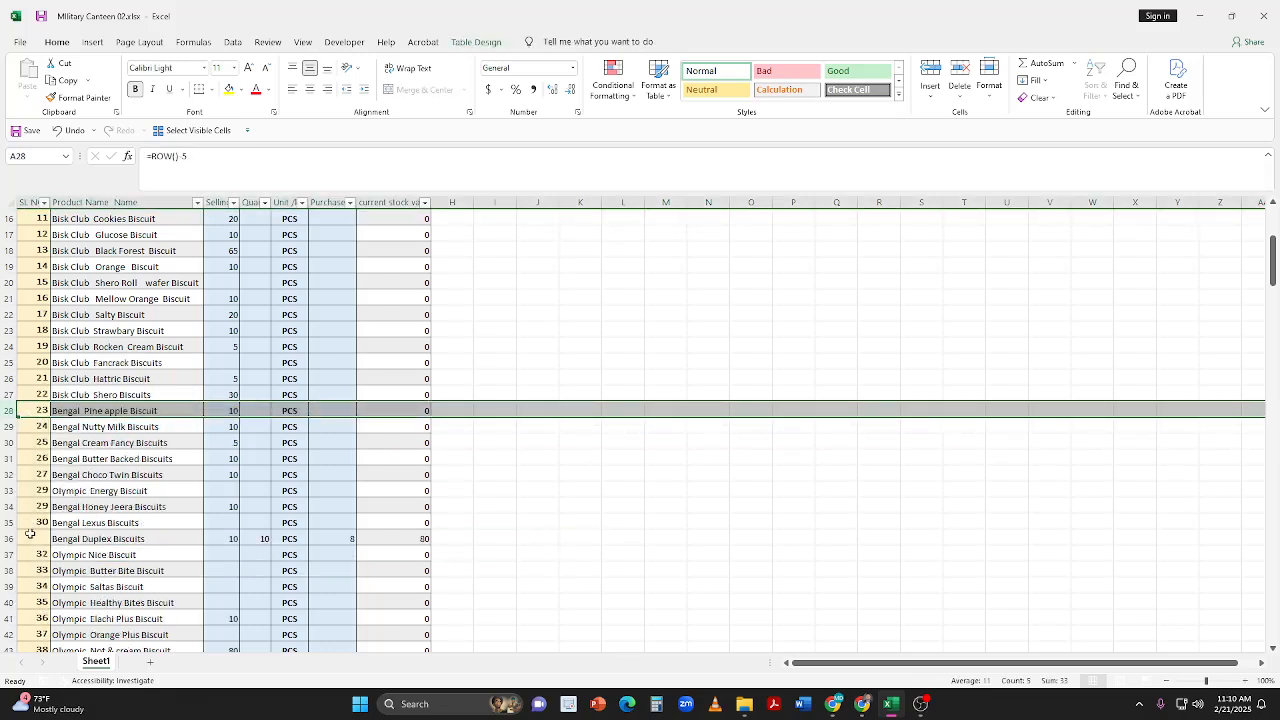
Step: Fill in serial number 31 for Bengal Duplex Biscuits in row 36
click(30, 538)
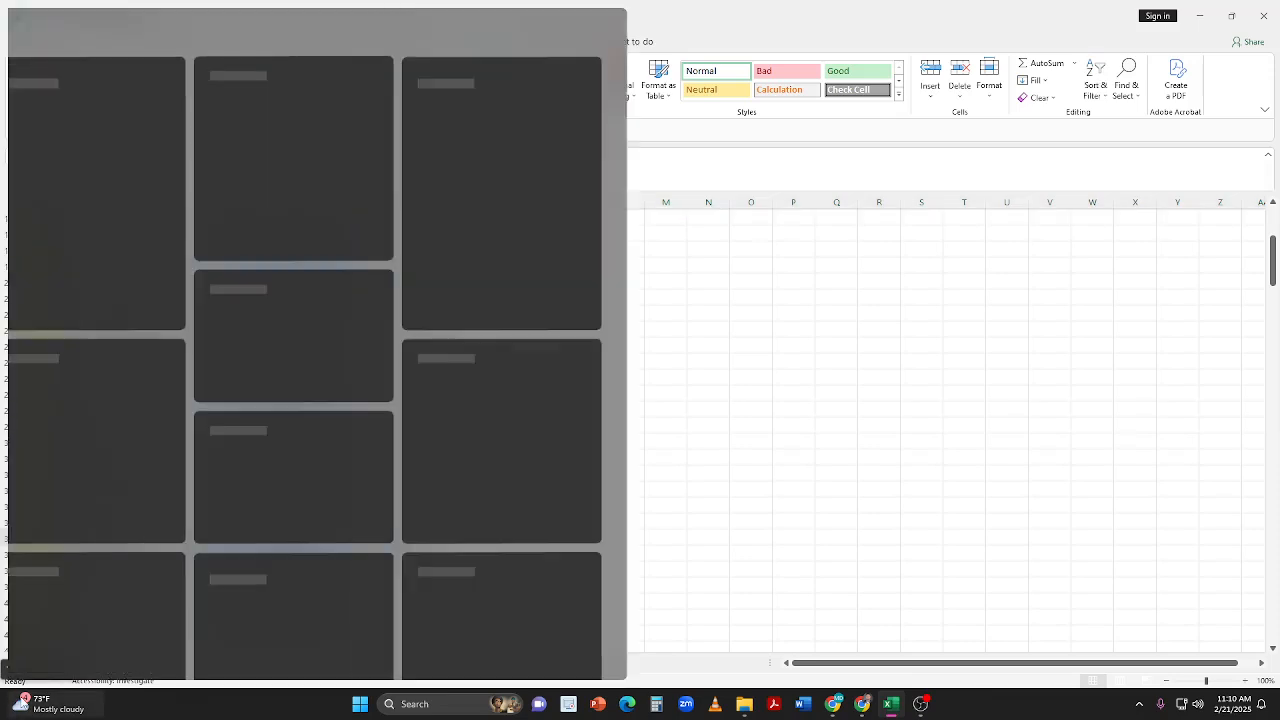
click(906, 446)
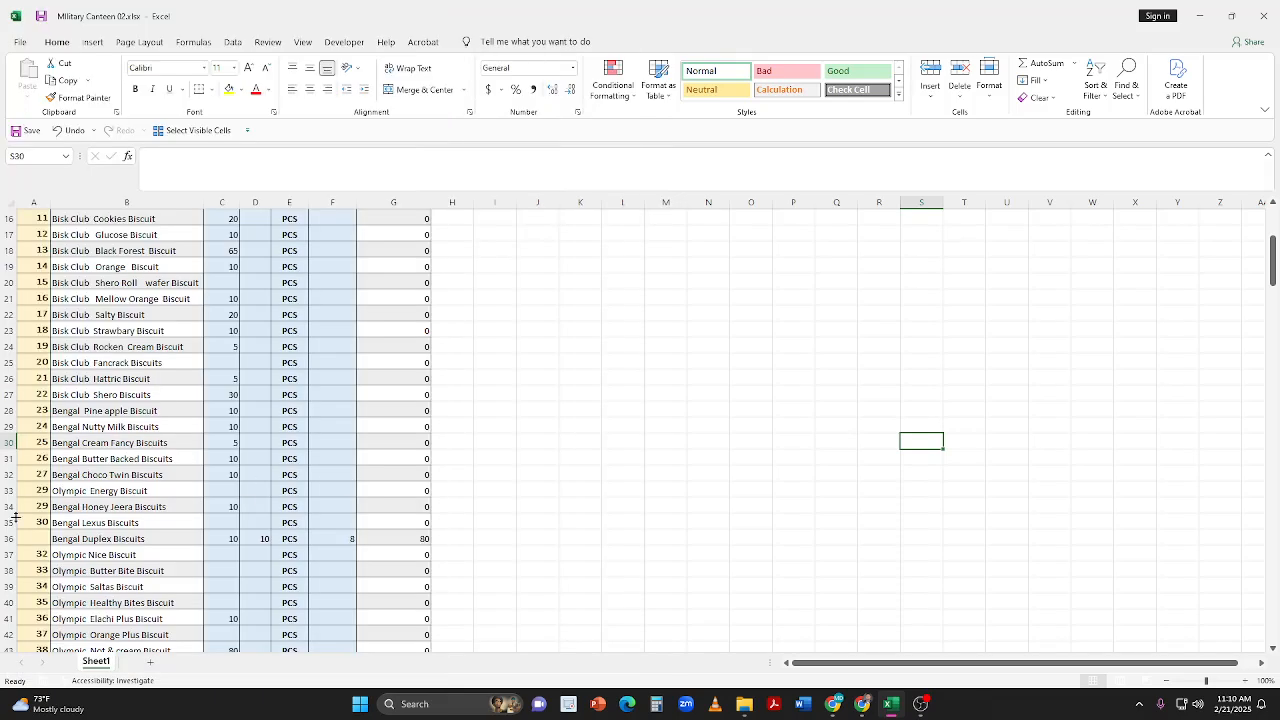
click(28, 538)
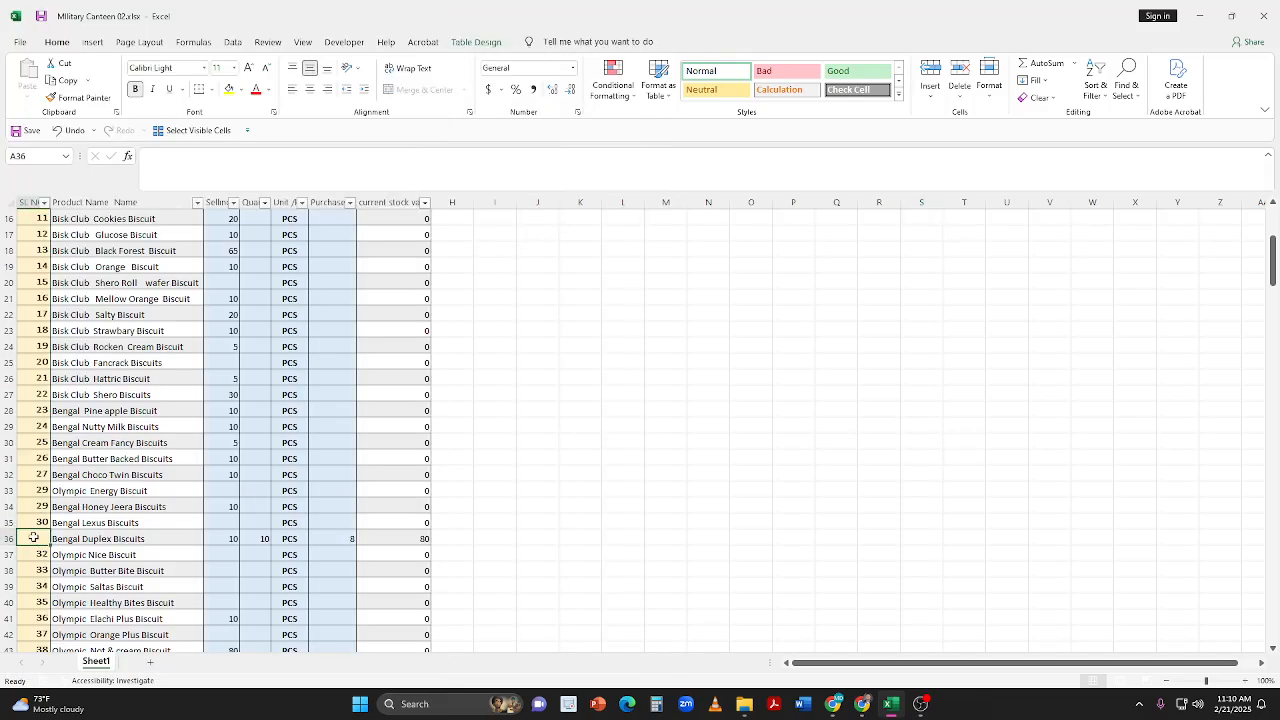
key(Down)
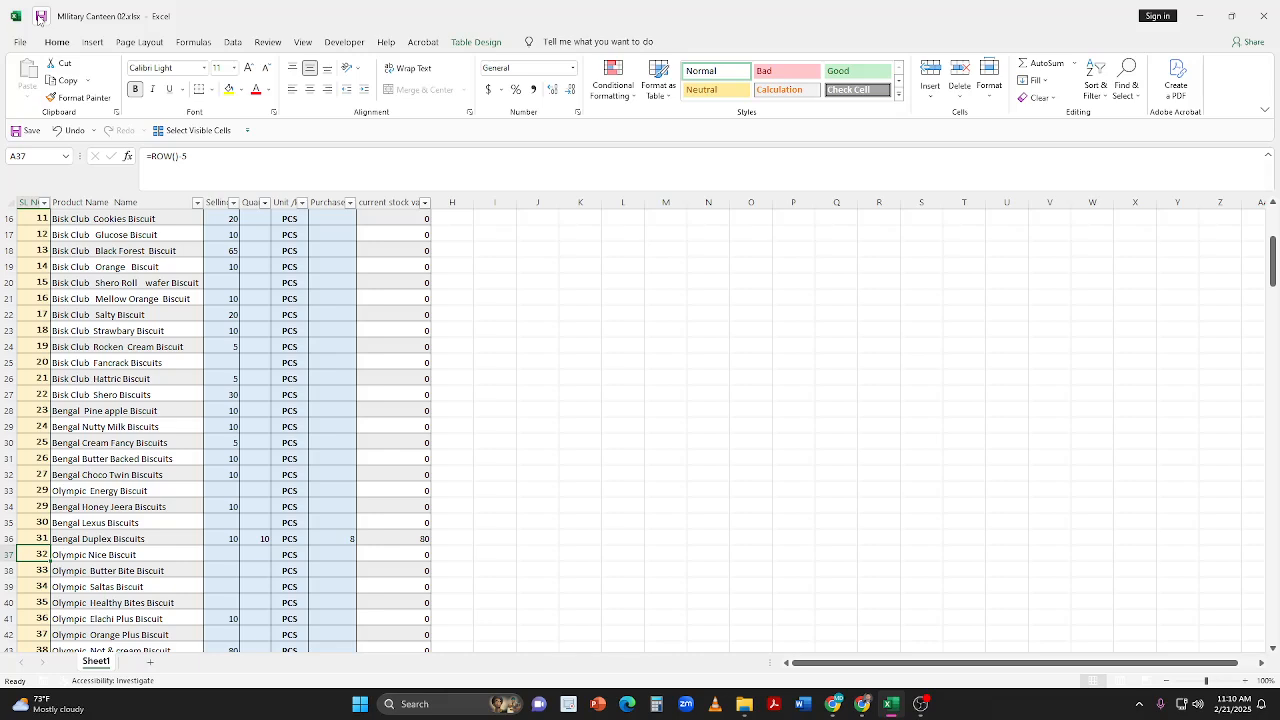
Step: Set the font size of the Bisk Club Orange Biscuit name in row 19 to 11
click(74, 218)
click(62, 259)
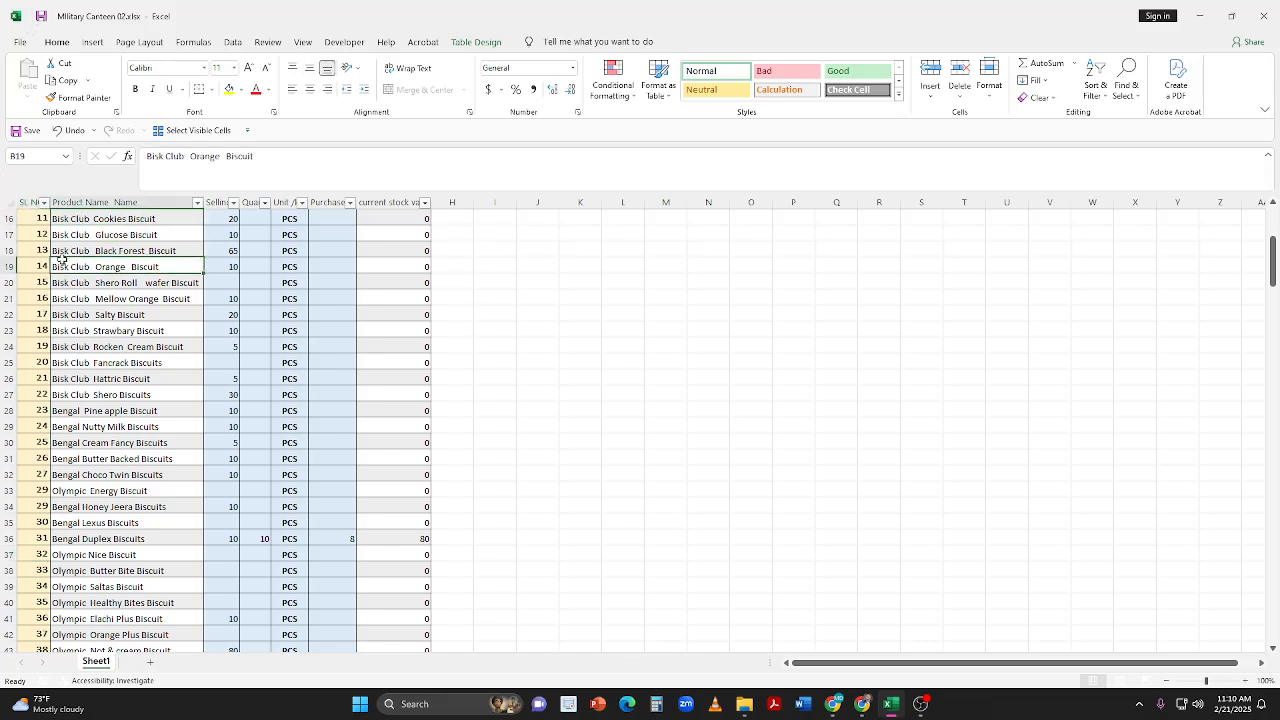
click(233, 67)
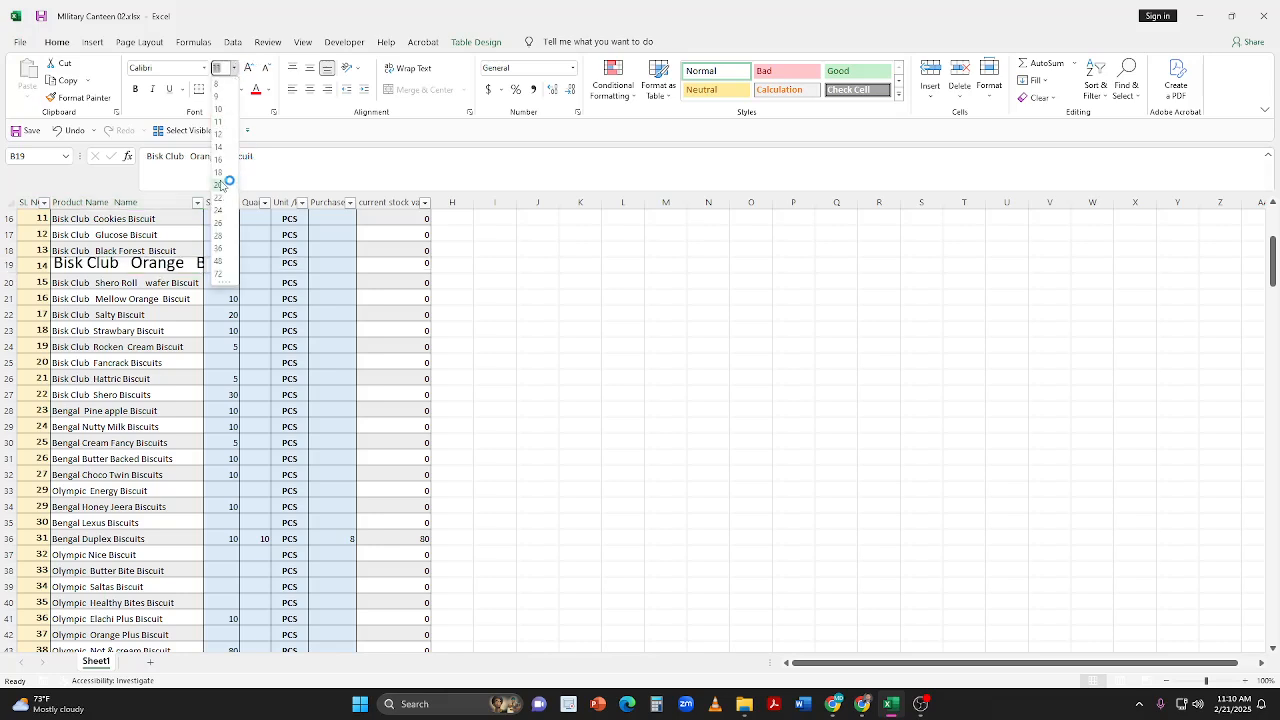
click(218, 121)
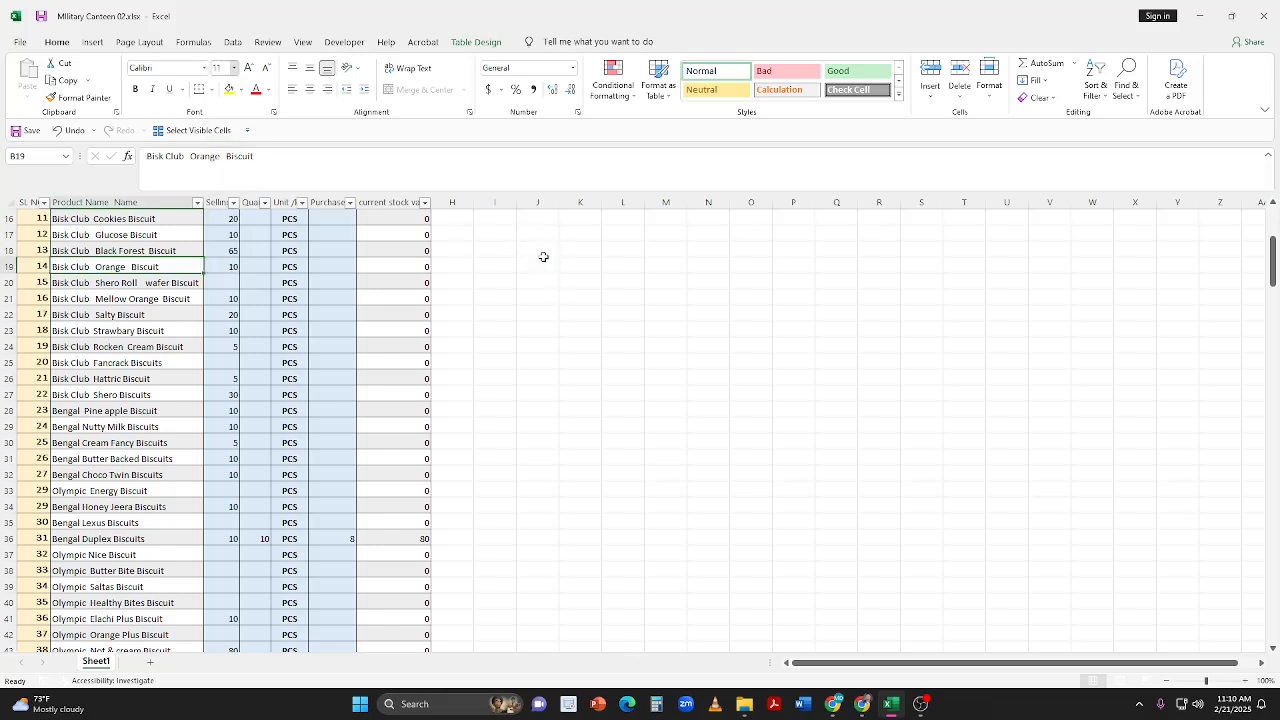
Step: Try font size 8 and then 12 on all cells of the sheet
click(8, 202)
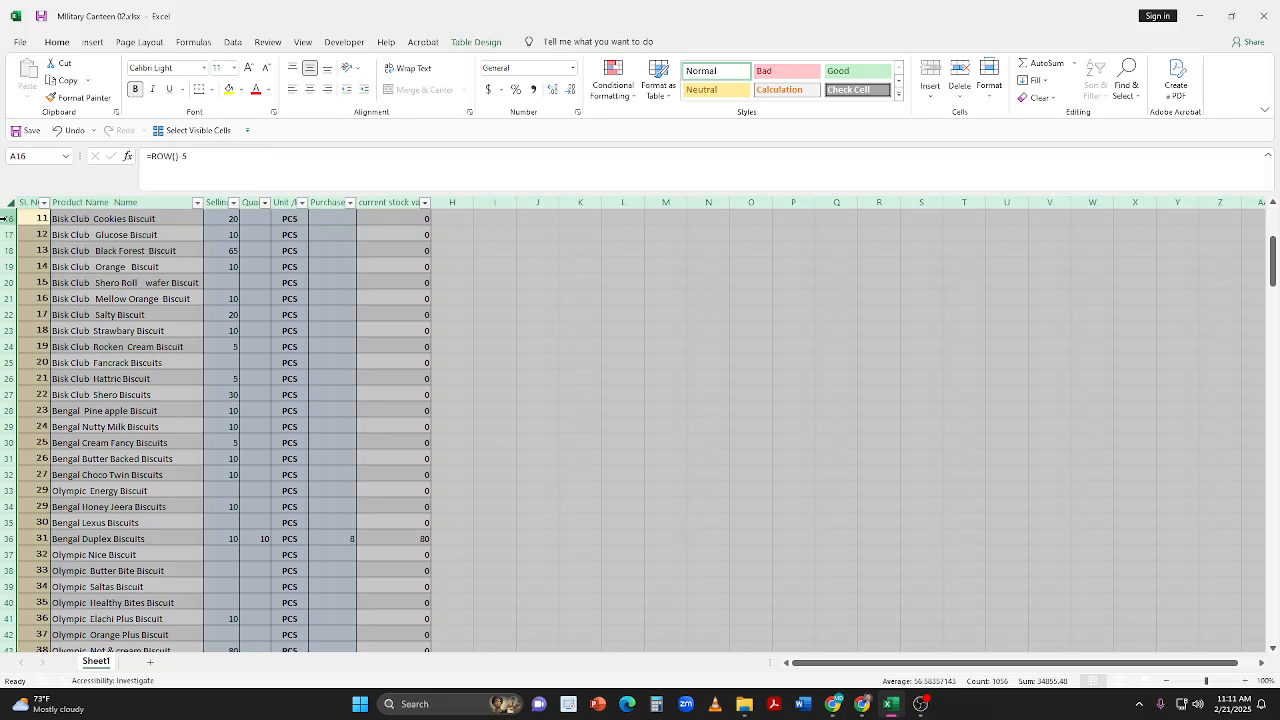
click(95, 250)
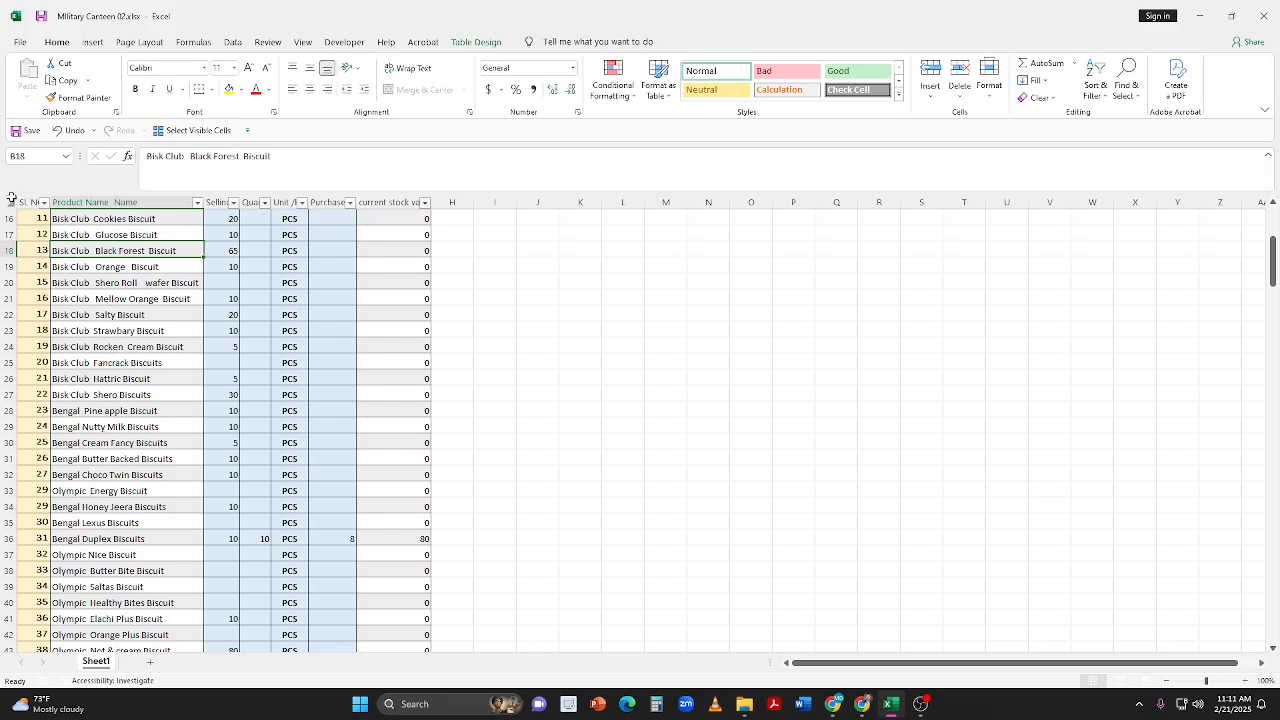
click(12, 200)
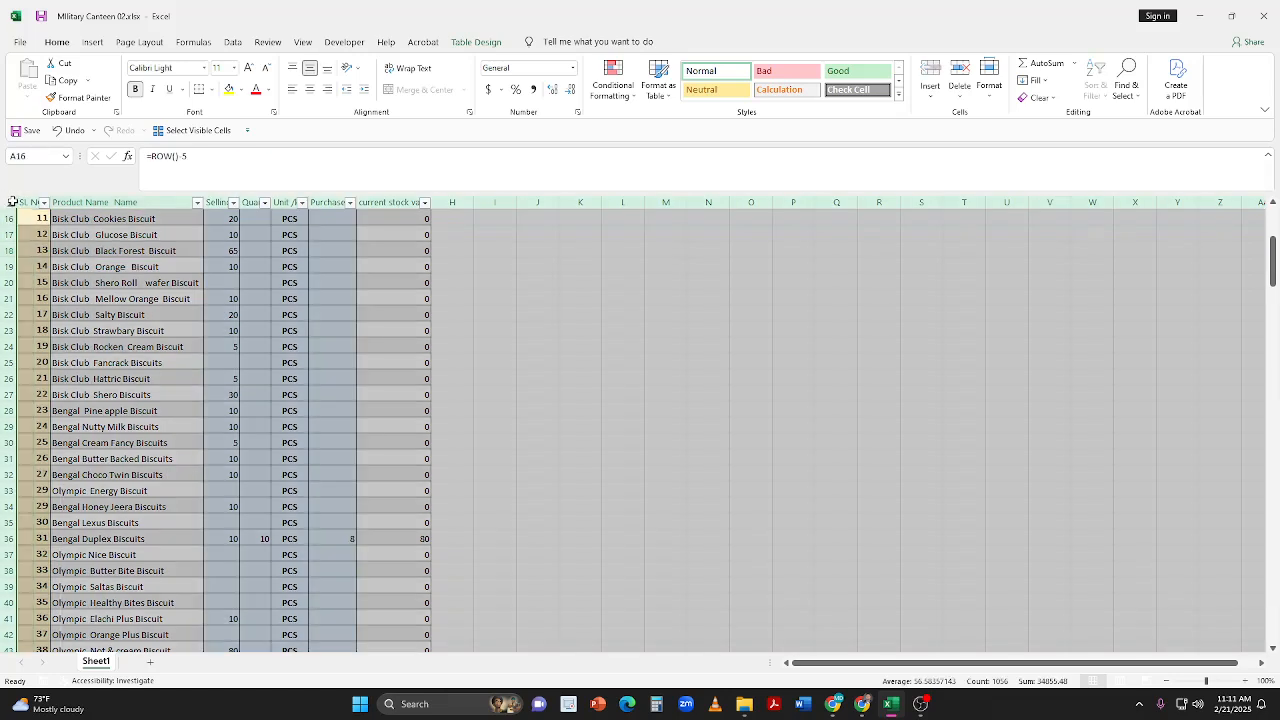
click(233, 68)
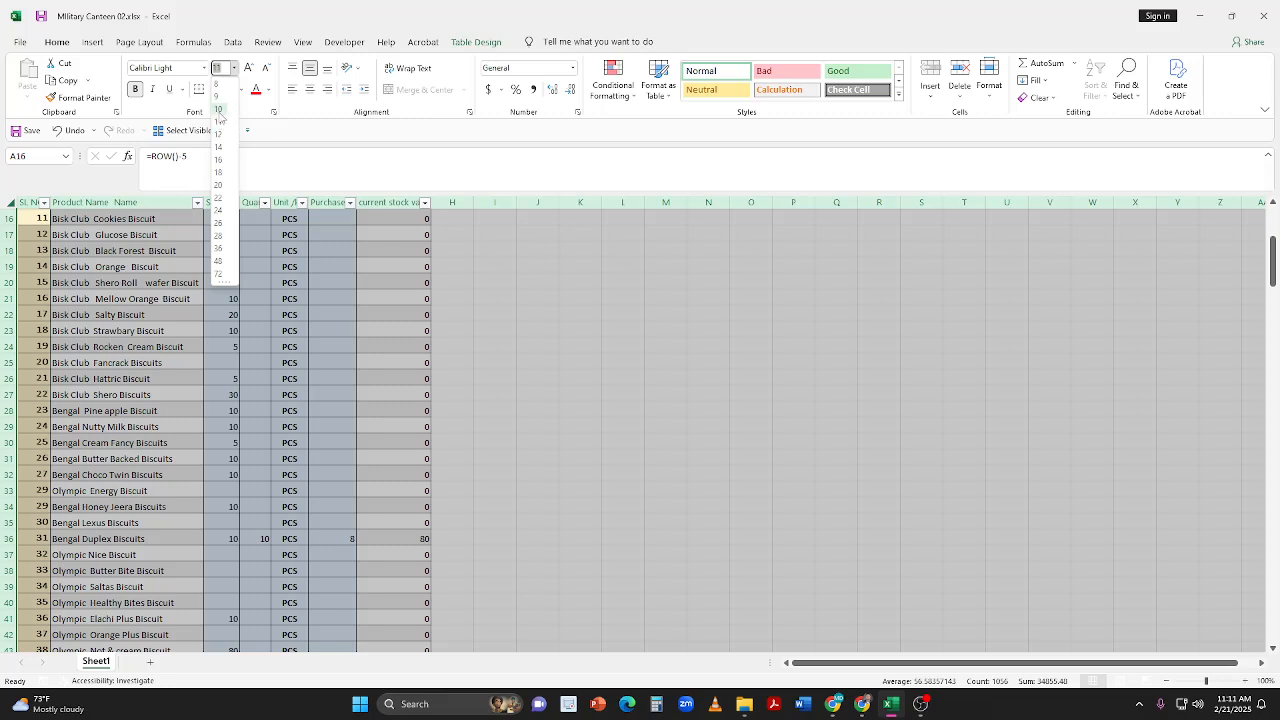
click(217, 84)
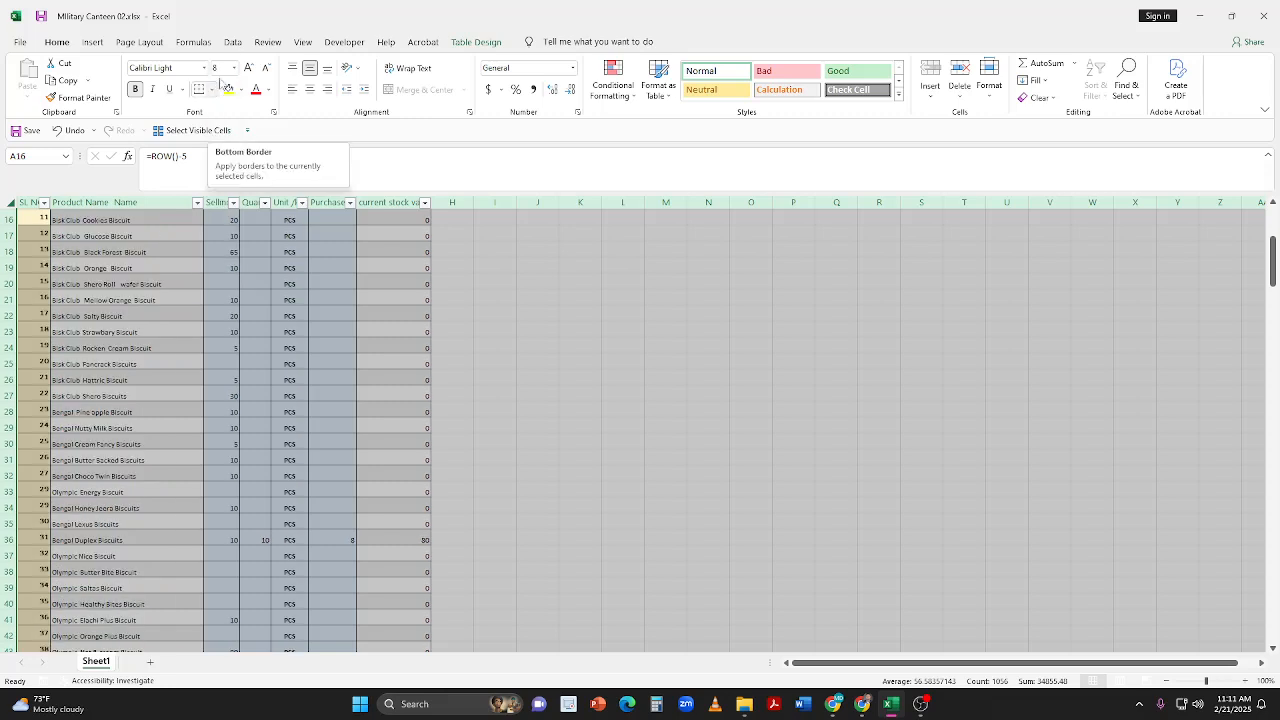
click(233, 67)
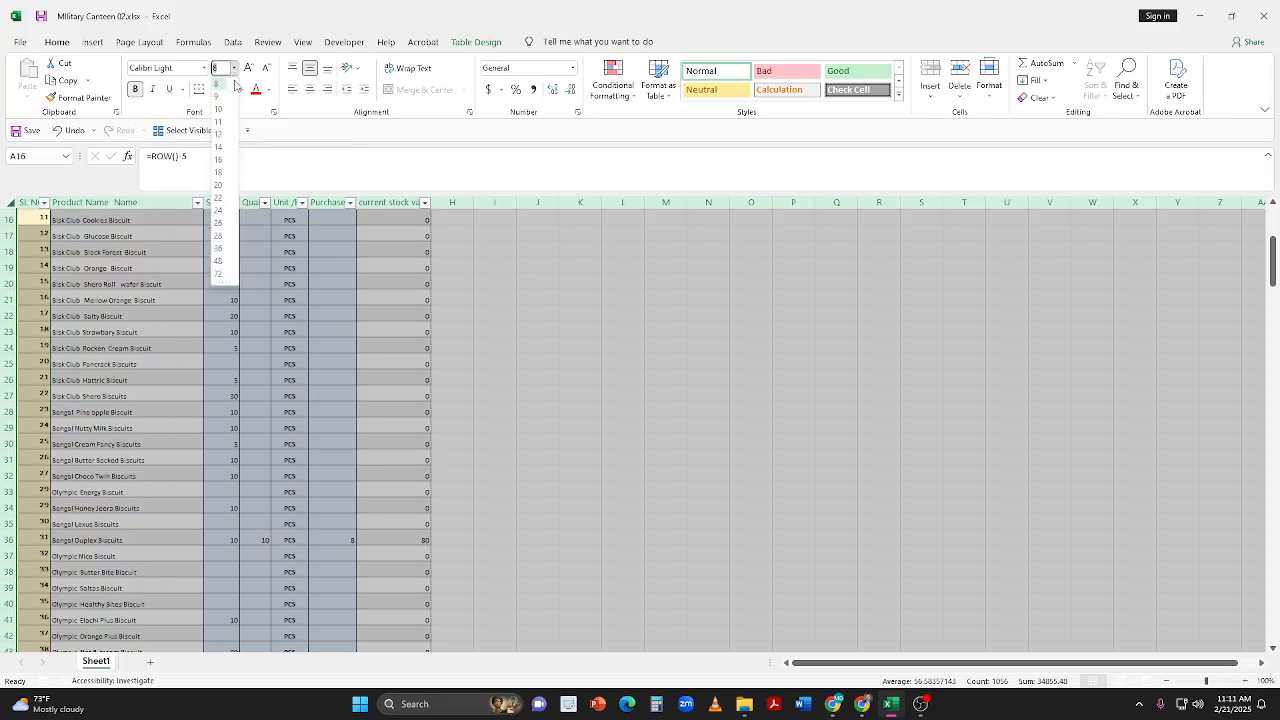
click(221, 134)
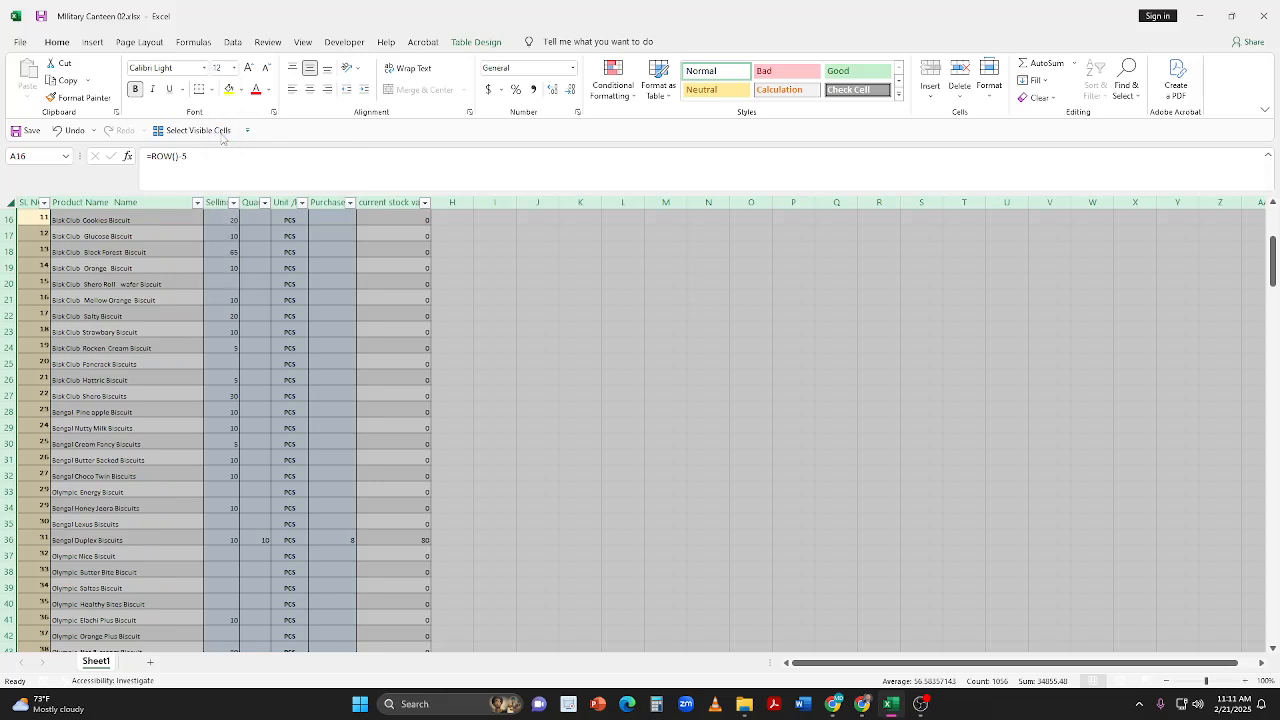
Step: Set the font size of all cells in the sheet to 11
click(233, 67)
click(221, 122)
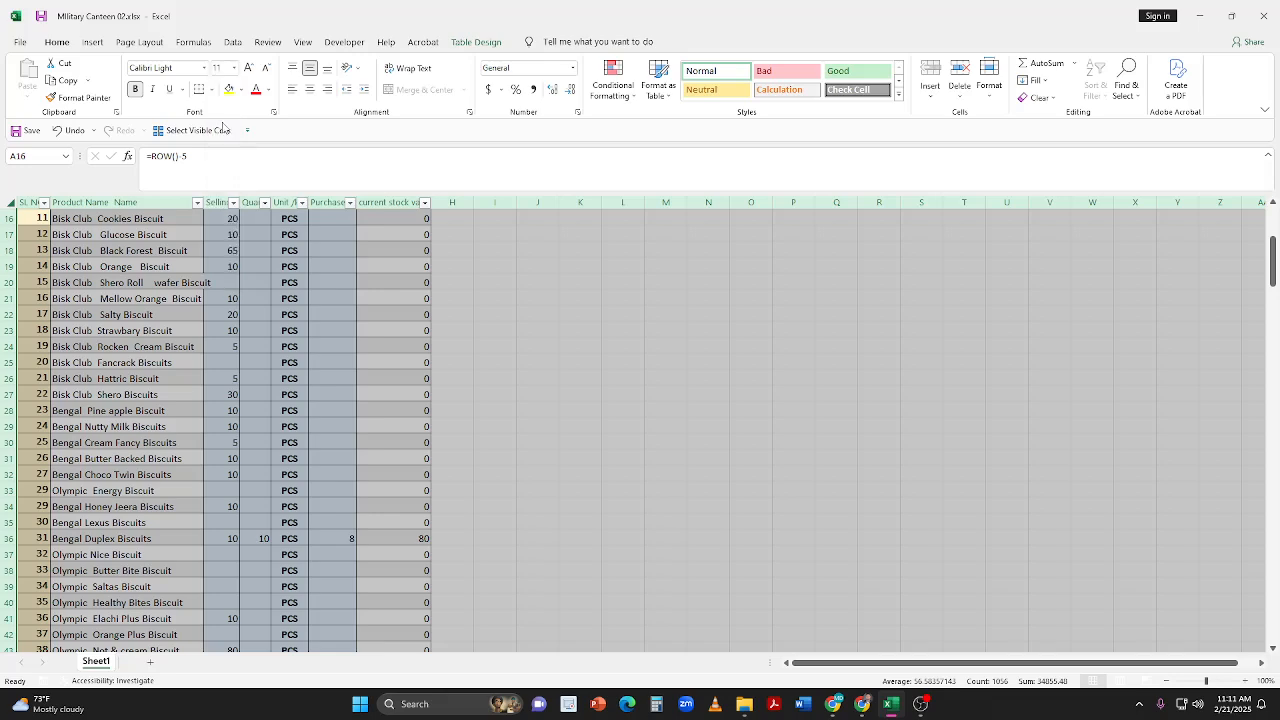
click(506, 344)
Step: Select all product names from row 6 through Audo nil in row 220 and set their font size to 14
scroll(523, 323, up, 5)
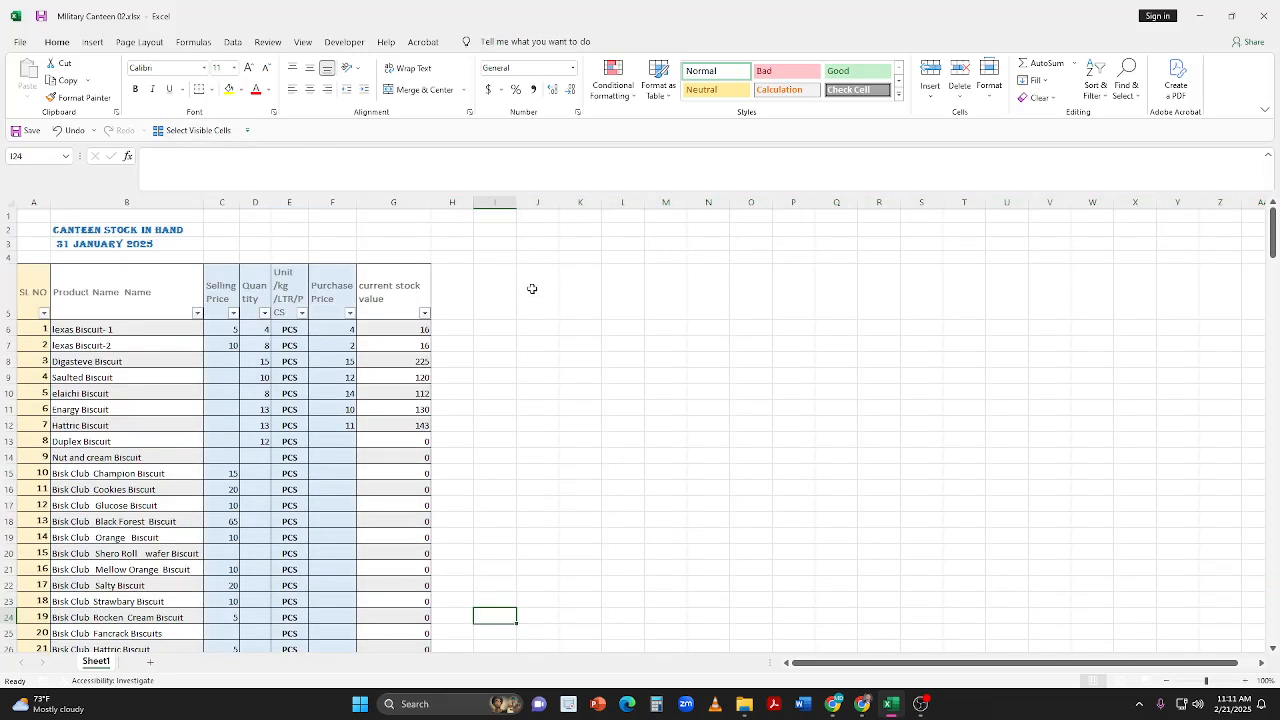
click(158, 329)
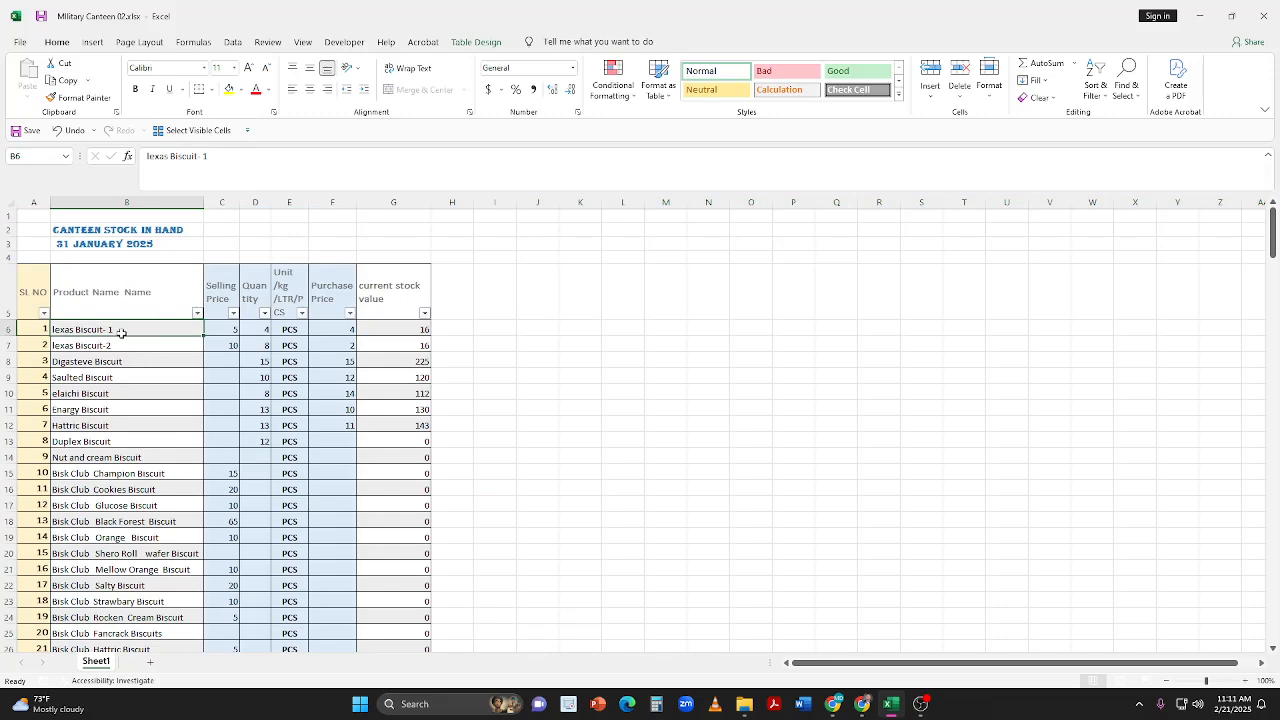
drag(120, 332, 165, 522)
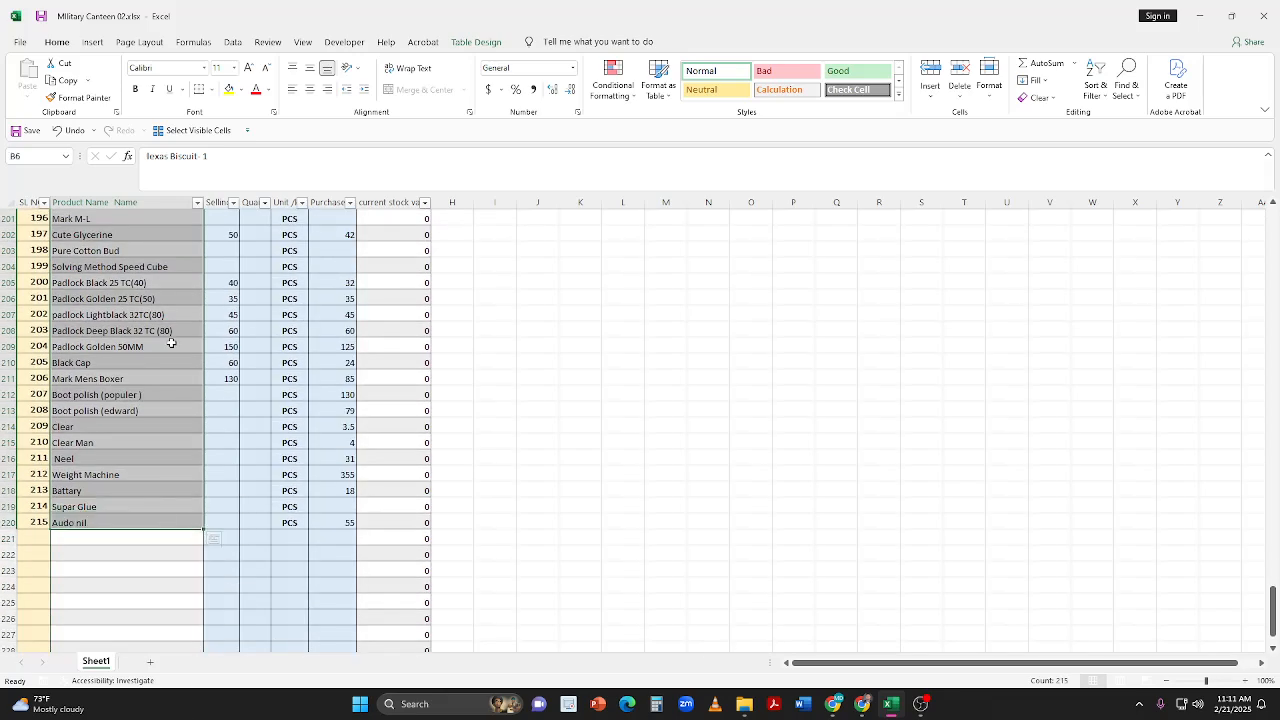
click(233, 68)
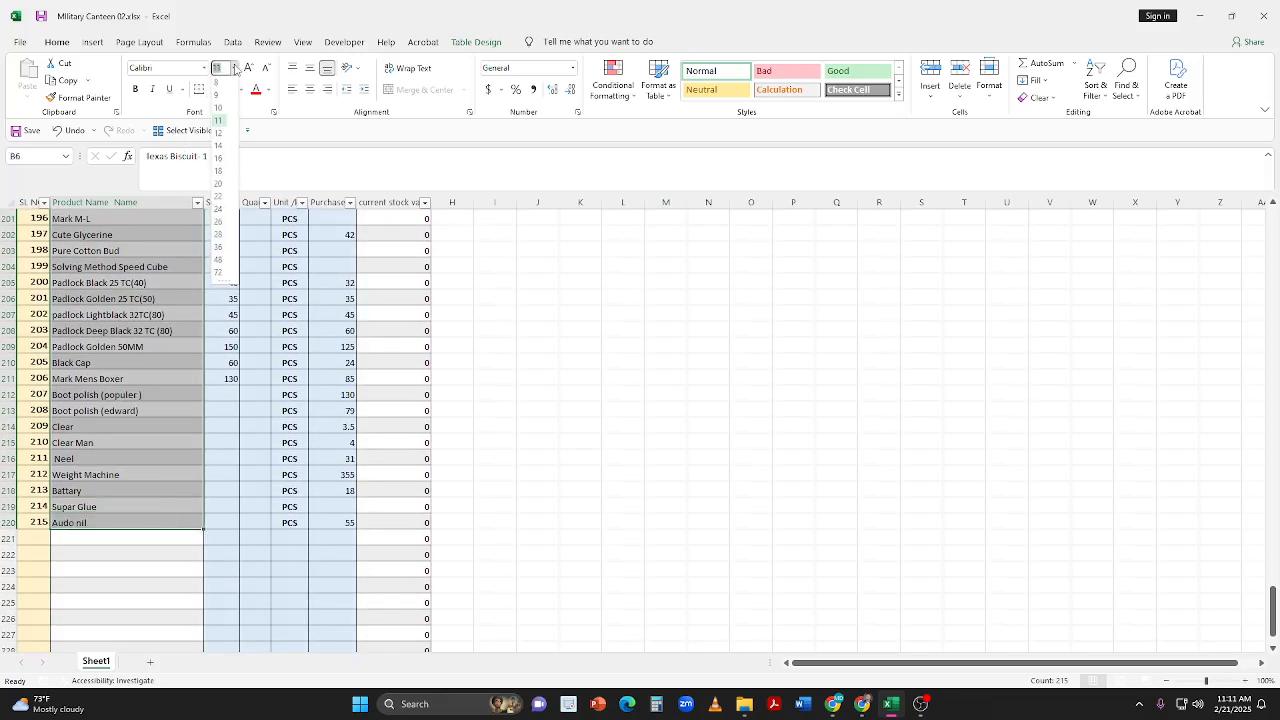
click(222, 148)
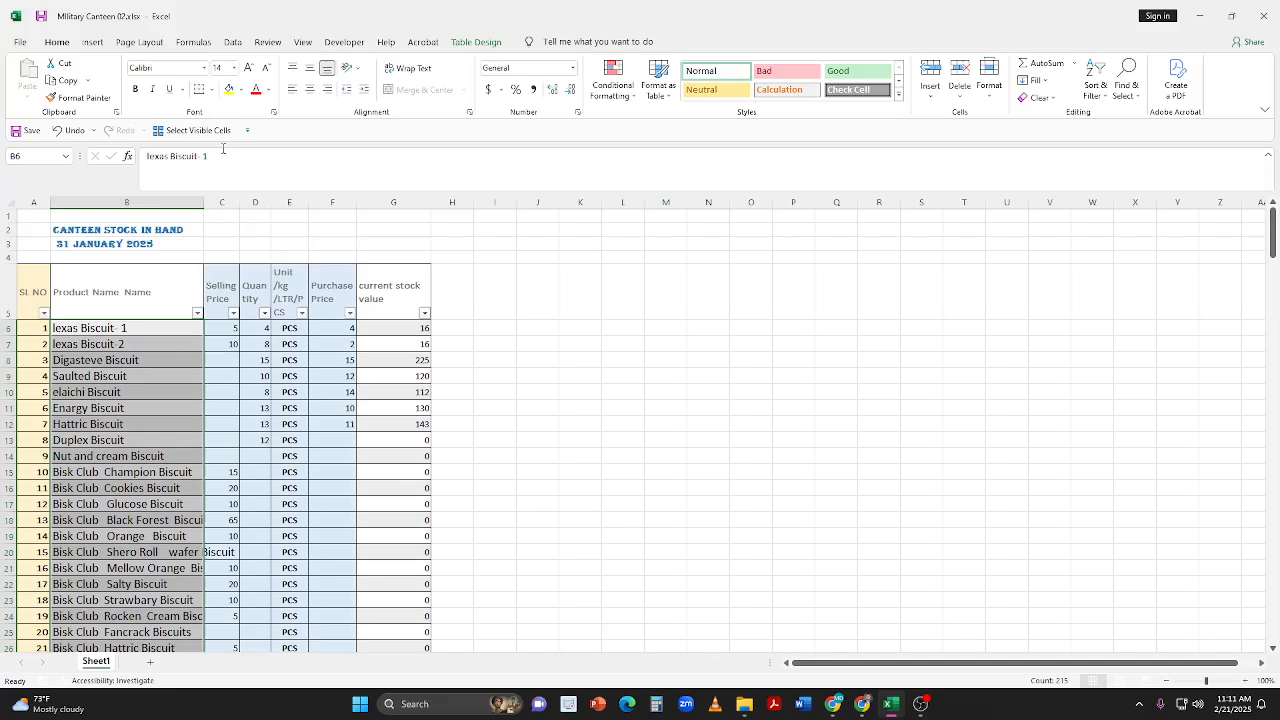
Step: Set the selected product names' font size to 12 and widen the Product Name column to fit them
click(233, 68)
click(224, 134)
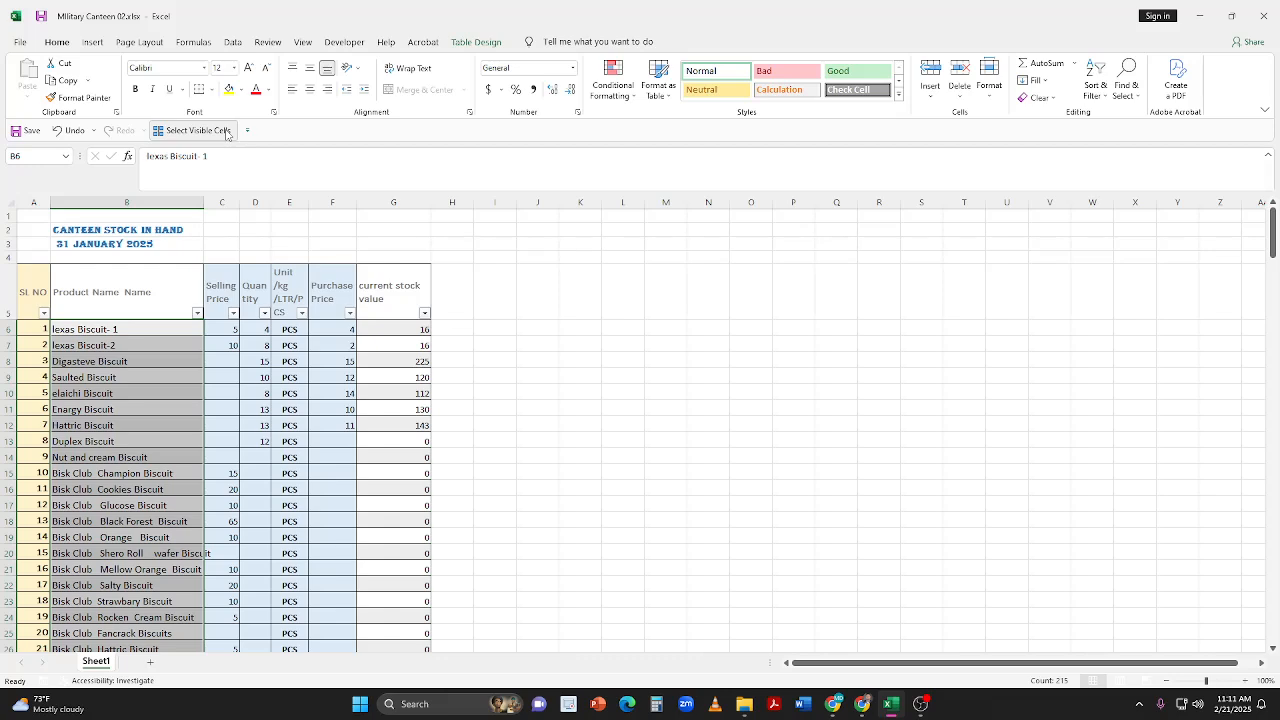
double_click(204, 200)
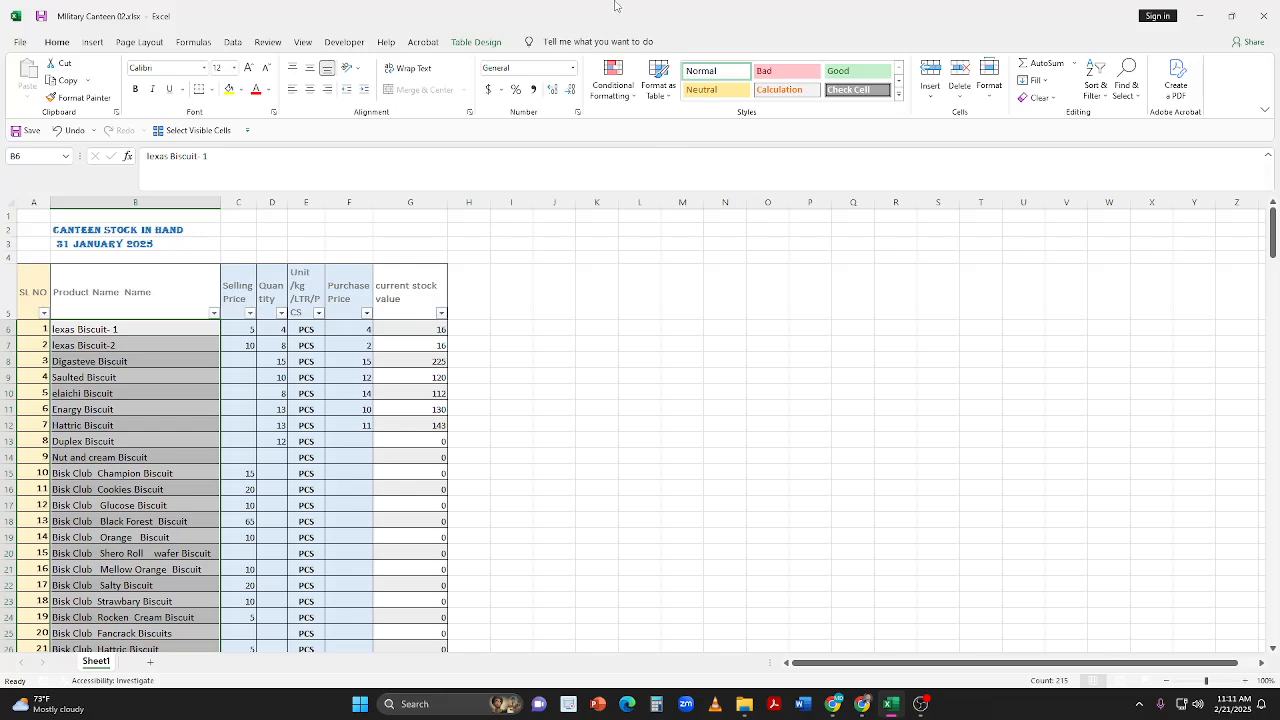
click(920, 703)
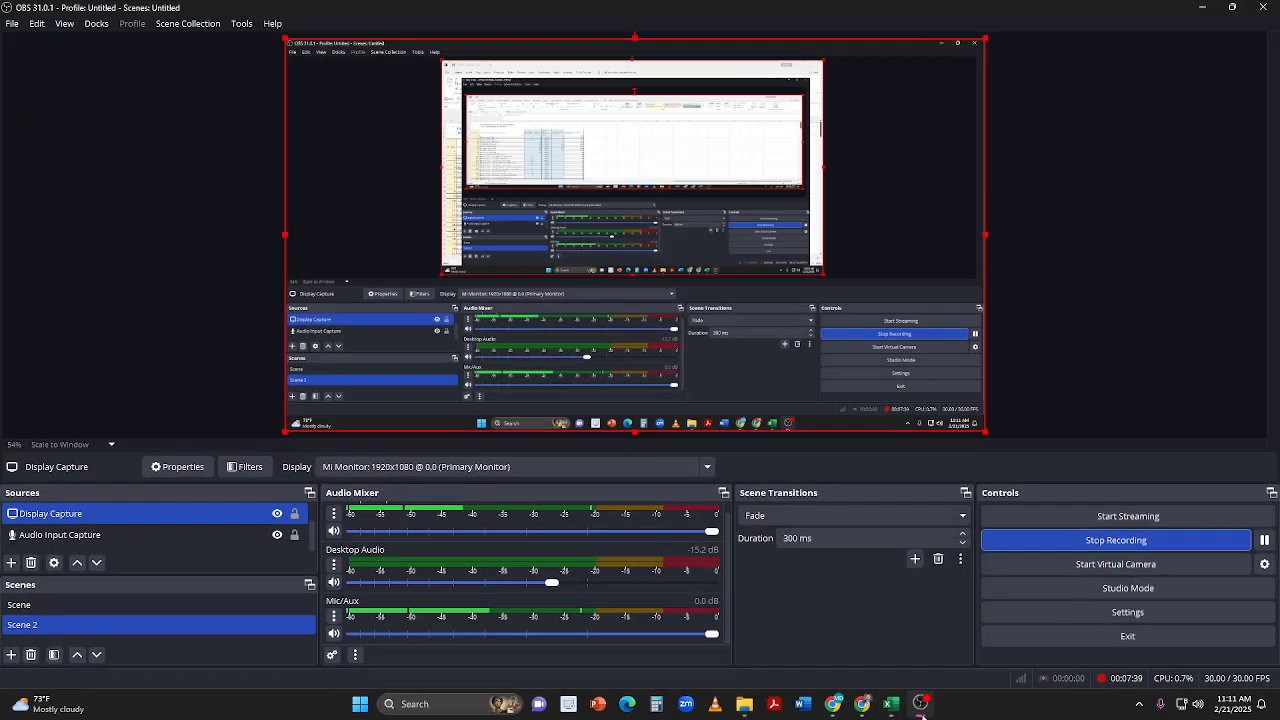